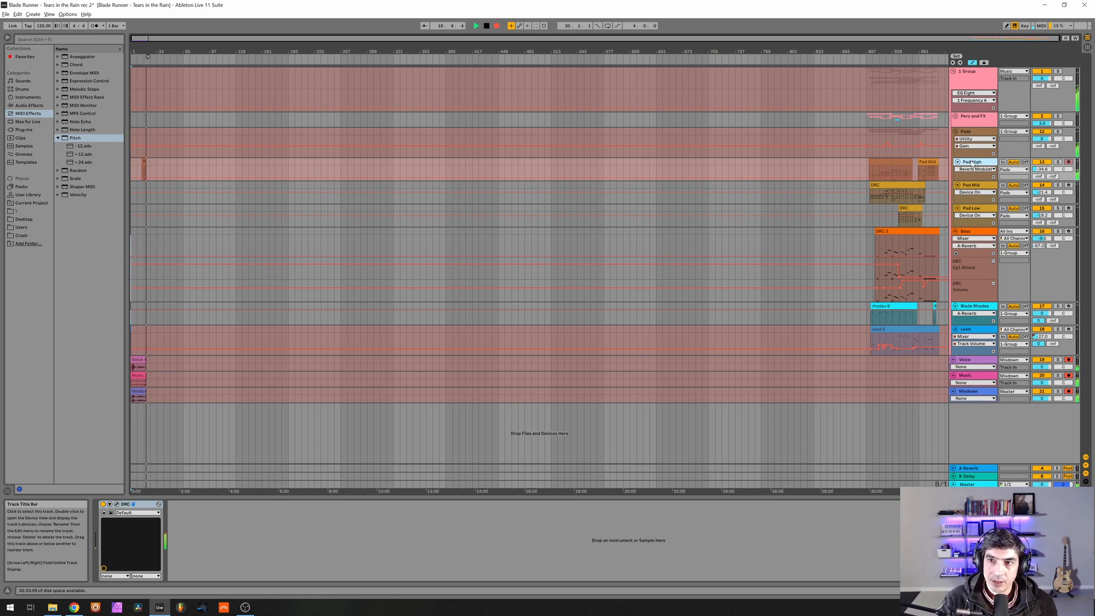
Open the DRC synth on the Pad High track and revert its patch to the original Default state.
click(117, 505)
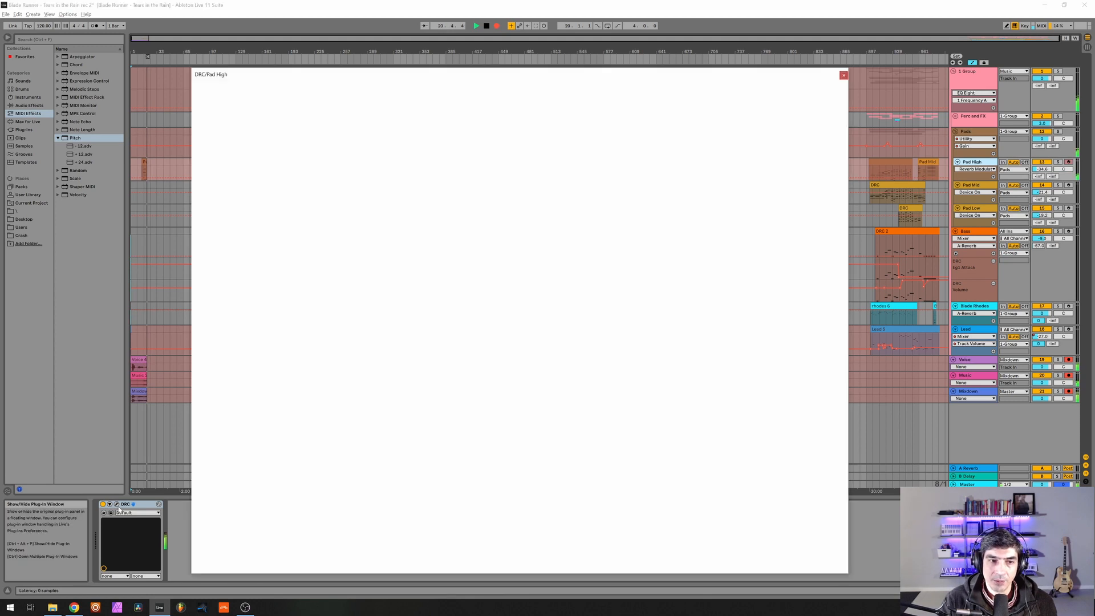
click(440, 98)
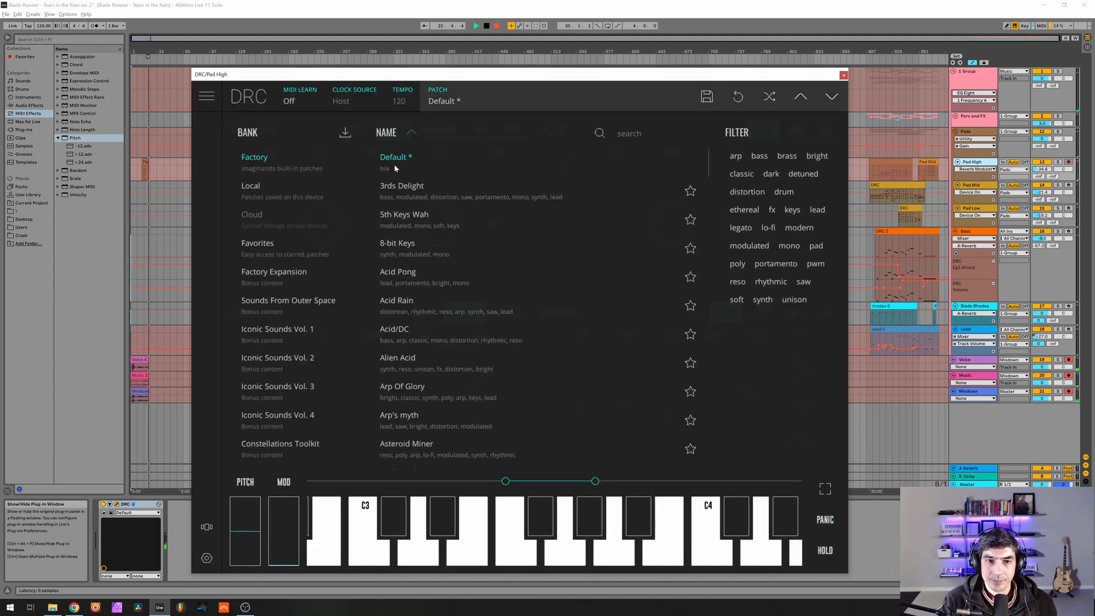
click(503, 97)
click(741, 98)
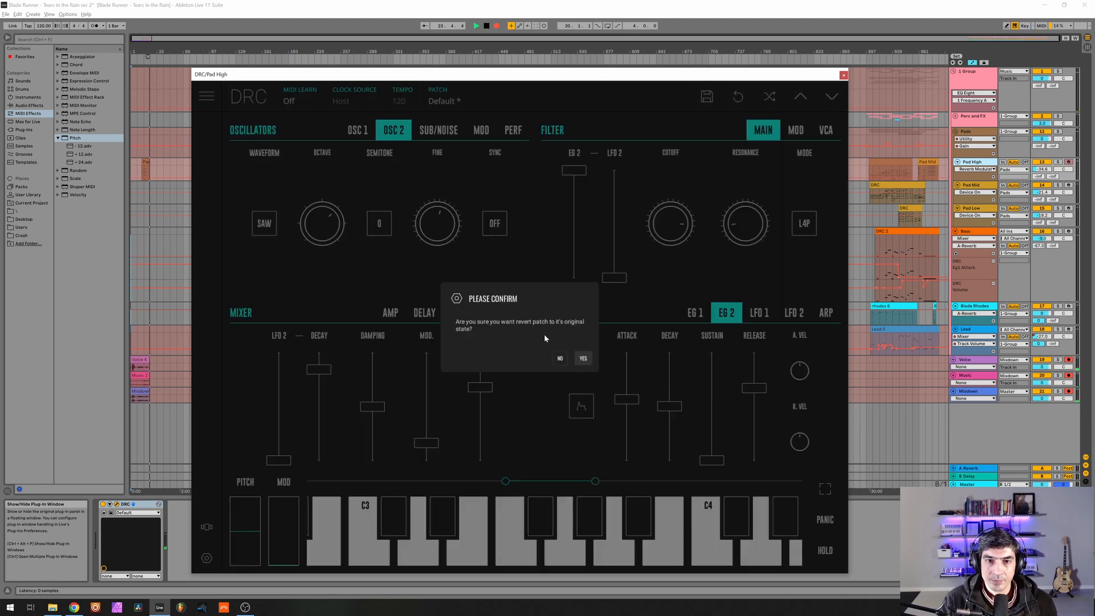
click(588, 358)
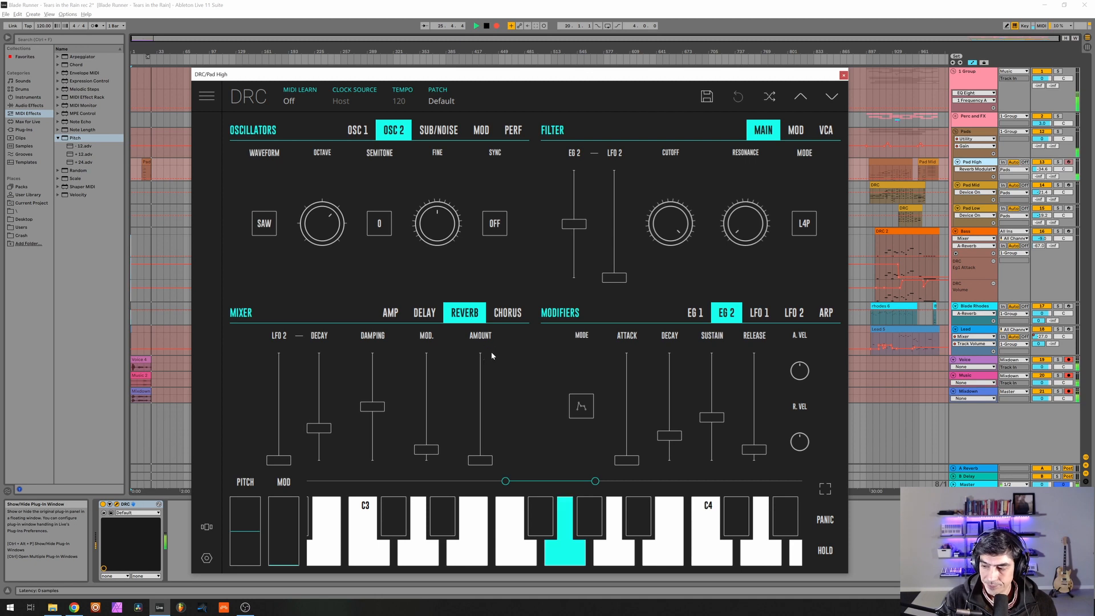
Lower the pre-gain in the synth's amp mixer to about two-thirds.
click(393, 317)
drag(302, 372, 304, 377)
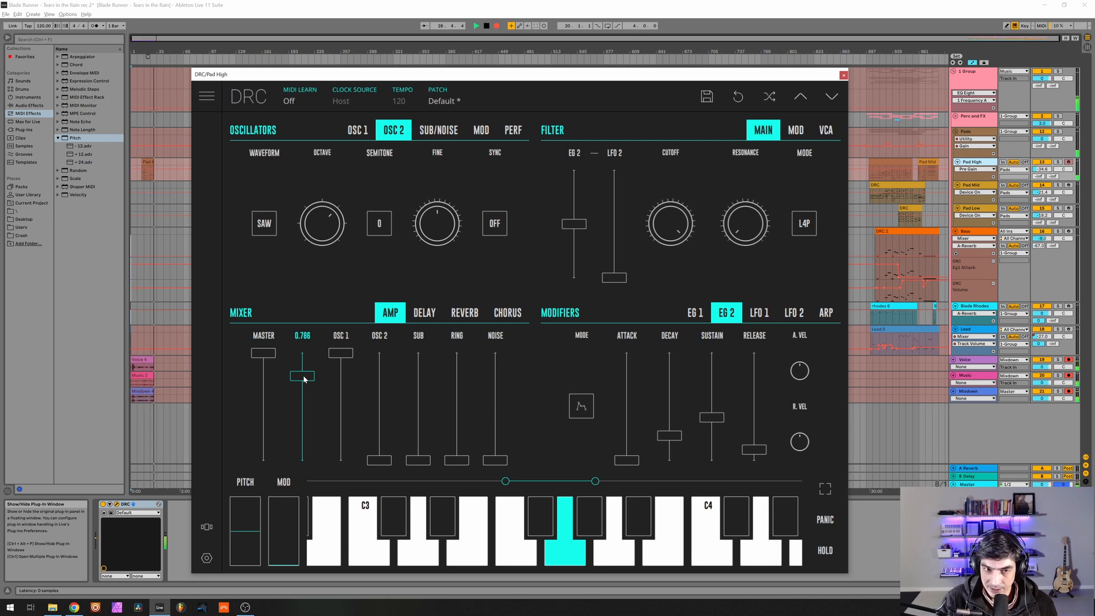
drag(304, 379, 300, 391)
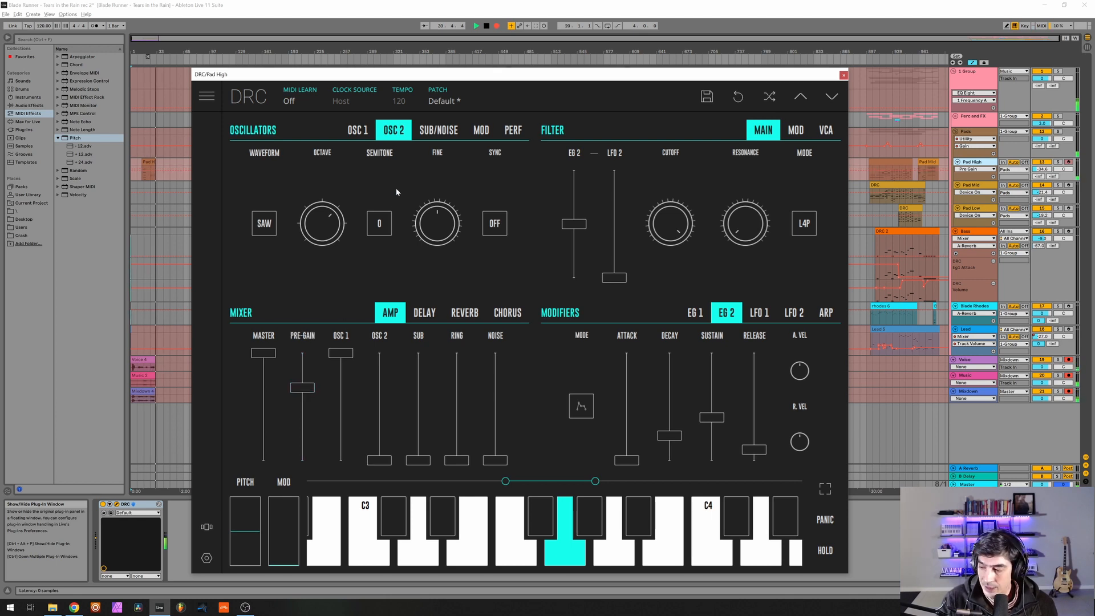
Change oscillator 1's waveform to square (SQR).
click(350, 136)
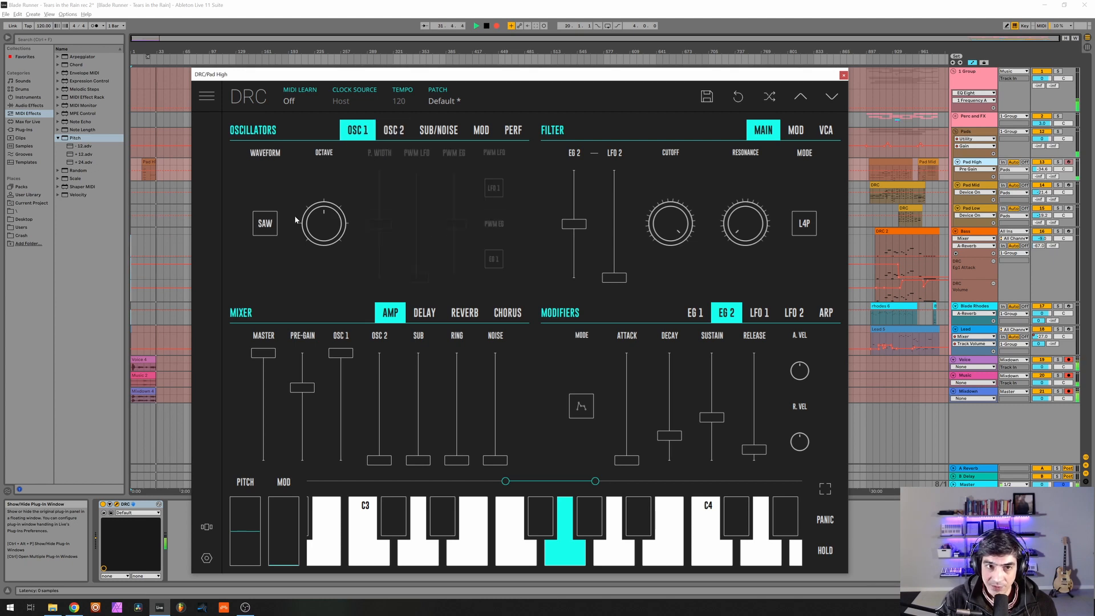
click(265, 223)
click(270, 217)
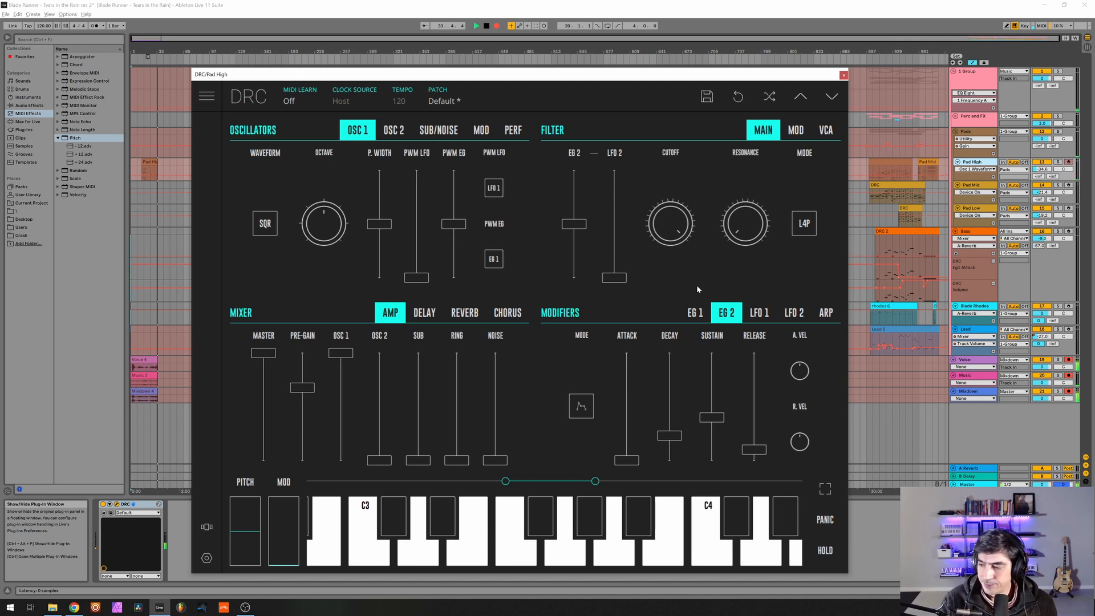
Lower the rate of LFO 1 to a slow setting near the low end of its range.
click(755, 320)
click(743, 446)
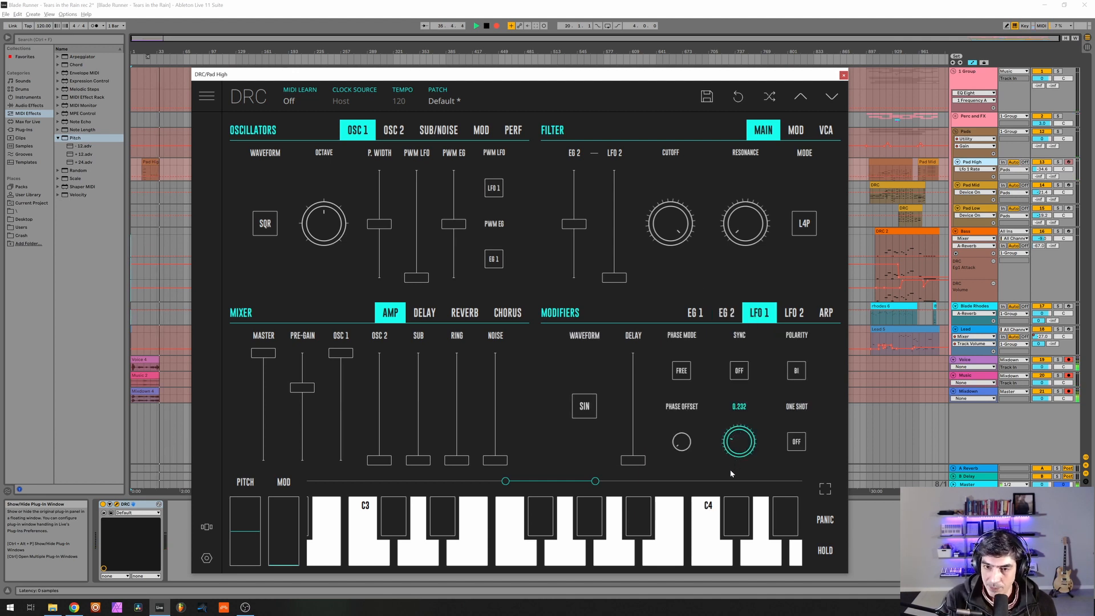
drag(731, 474, 723, 492)
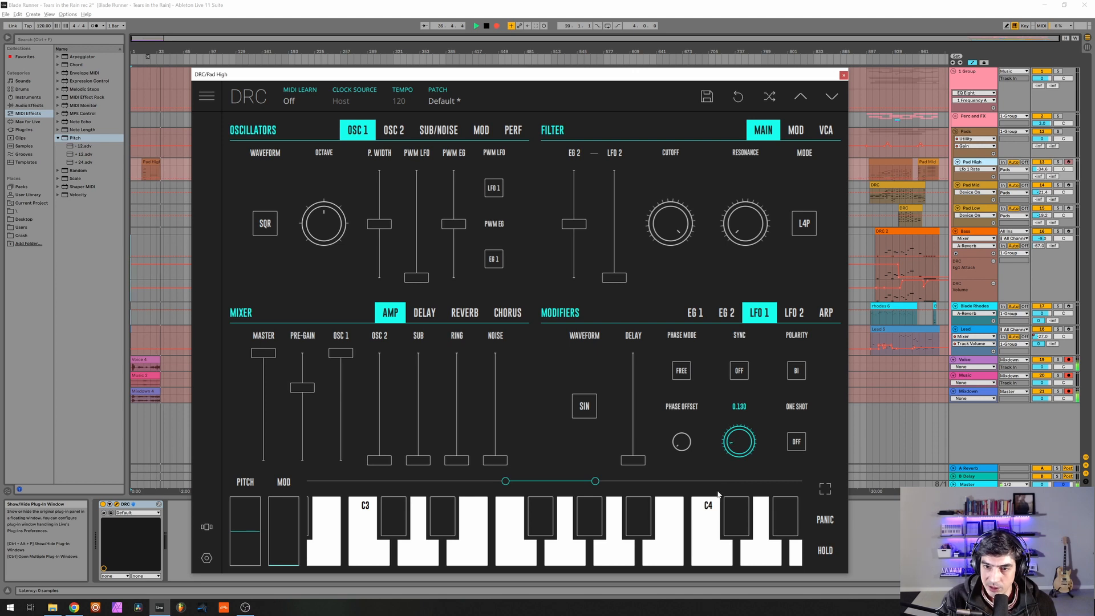
drag(735, 439, 730, 446)
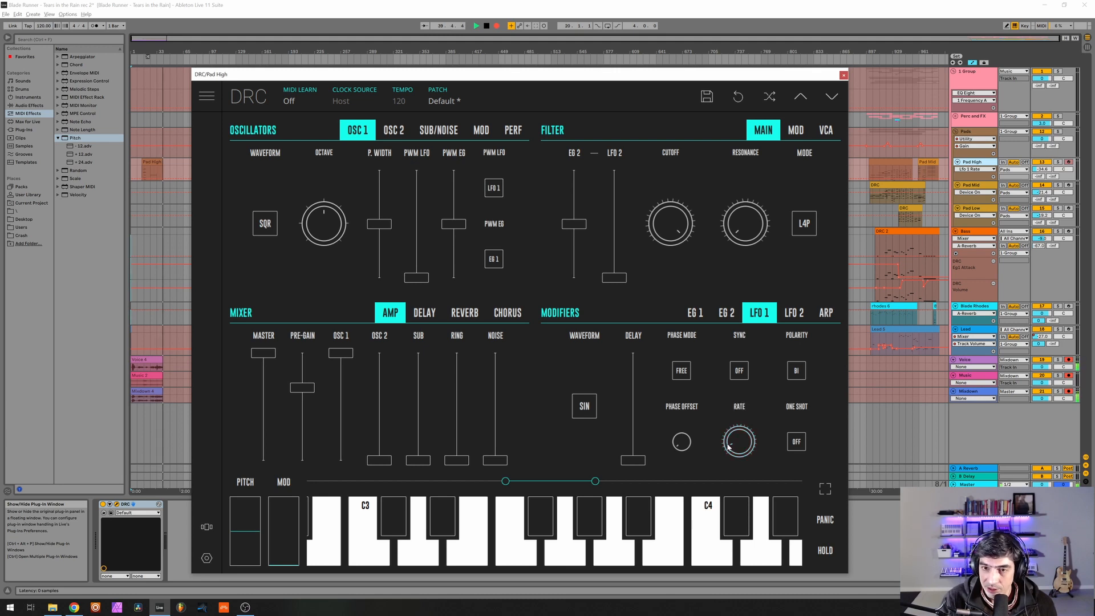
Raise oscillator 1's pulse width to about two-thirds and its PWM LFO amount to slightly over one-third.
click(383, 195)
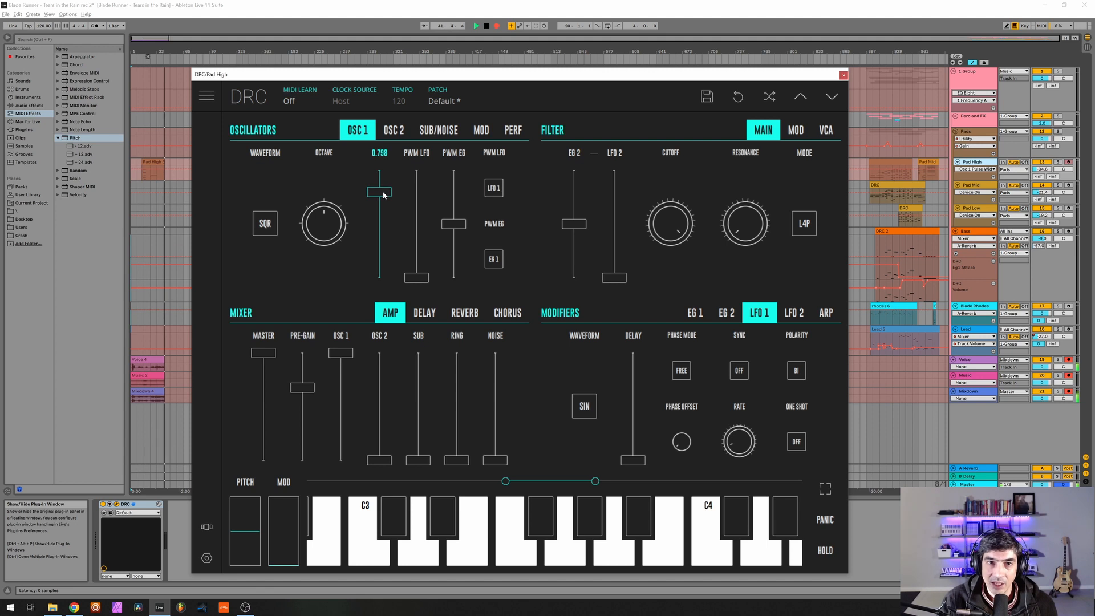
drag(381, 197, 377, 210)
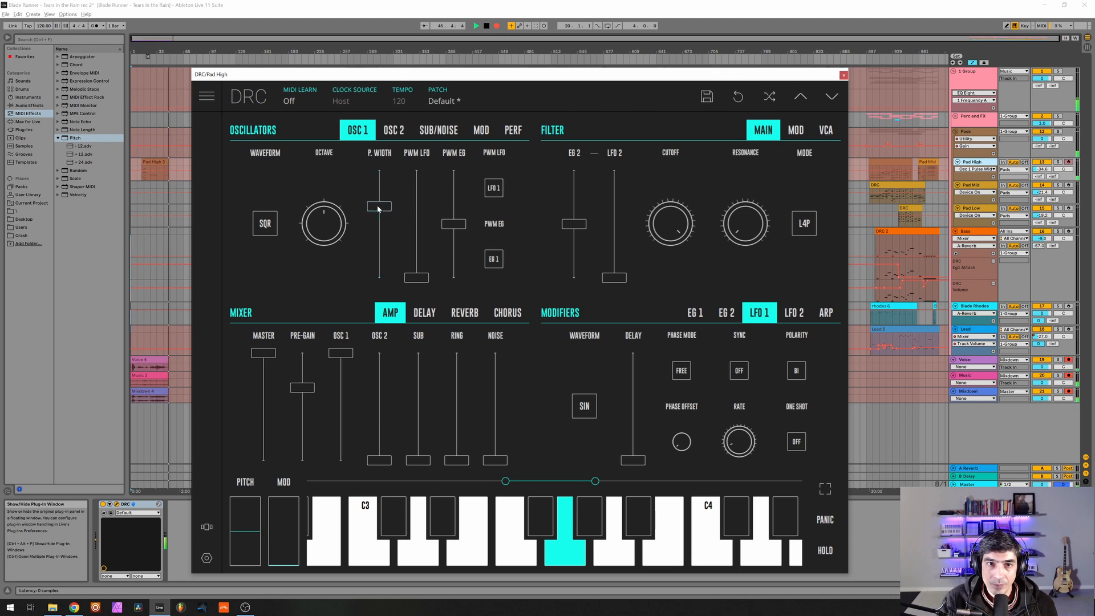
click(417, 220)
drag(416, 220, 432, 237)
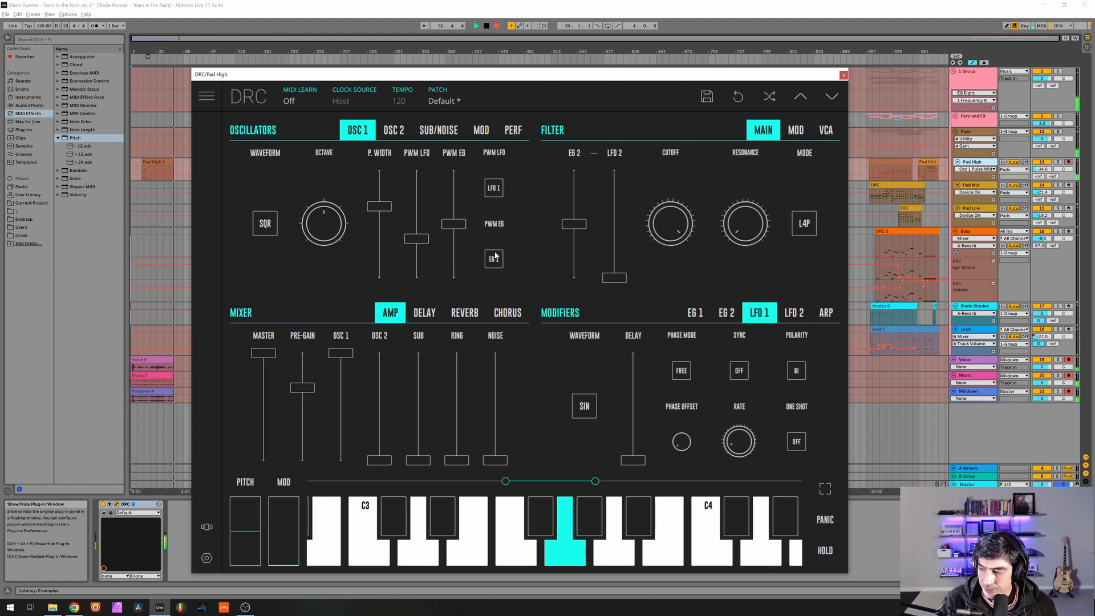
Raise oscillator 2 to full level in the mixer and detune it slightly upward with its fine tuning.
drag(380, 375, 387, 227)
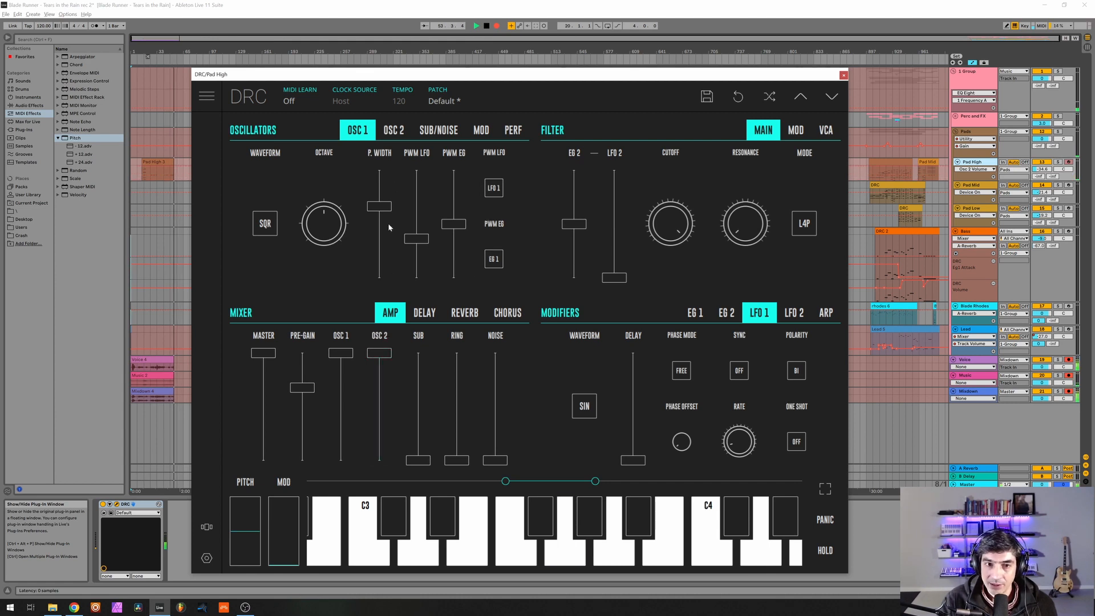
click(401, 131)
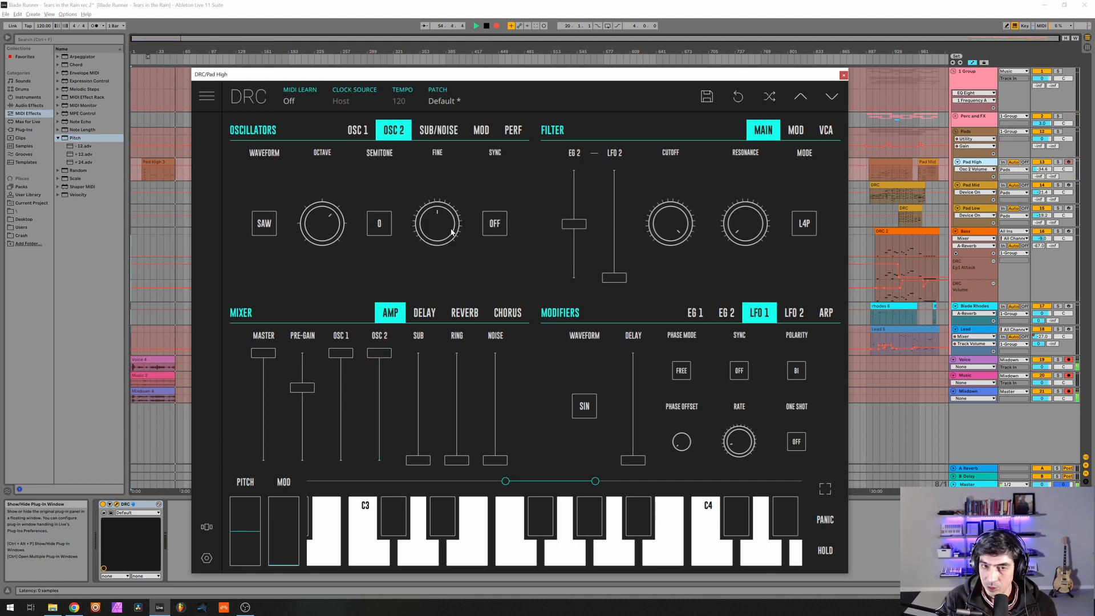
drag(452, 232, 481, 214)
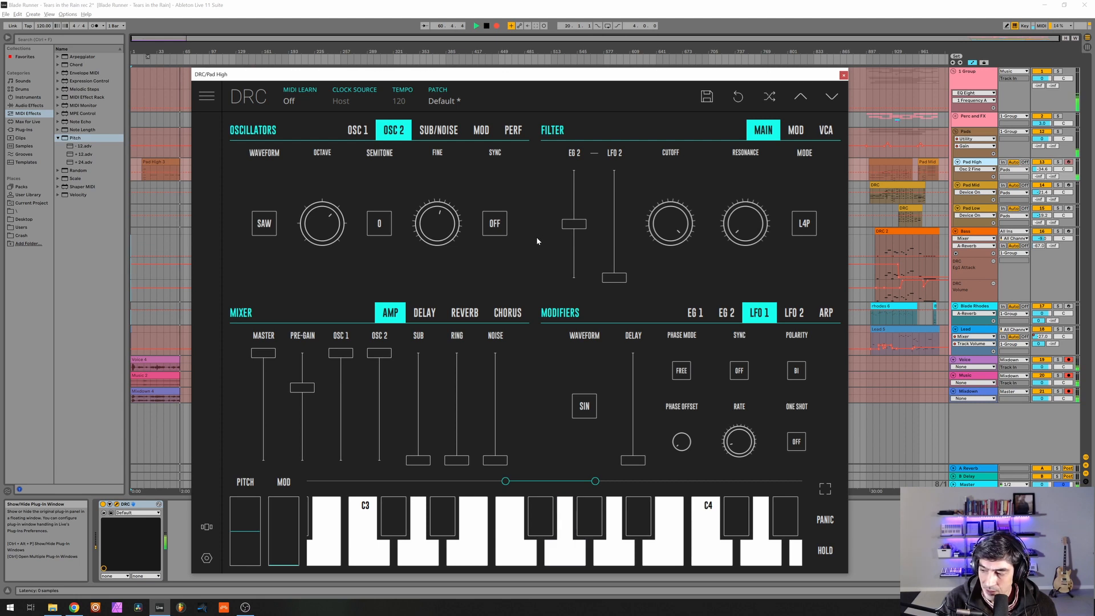
Lower the filter cutoff to about 0.84 and raise the filter's EG 2 modulation to maximum.
drag(665, 251, 661, 255)
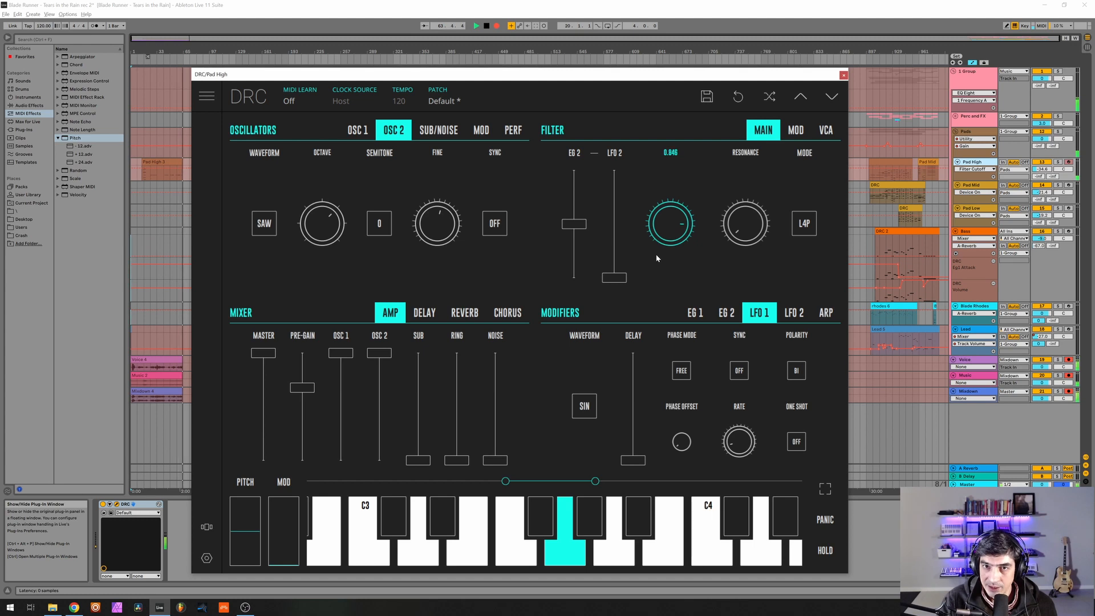
drag(661, 260, 667, 259)
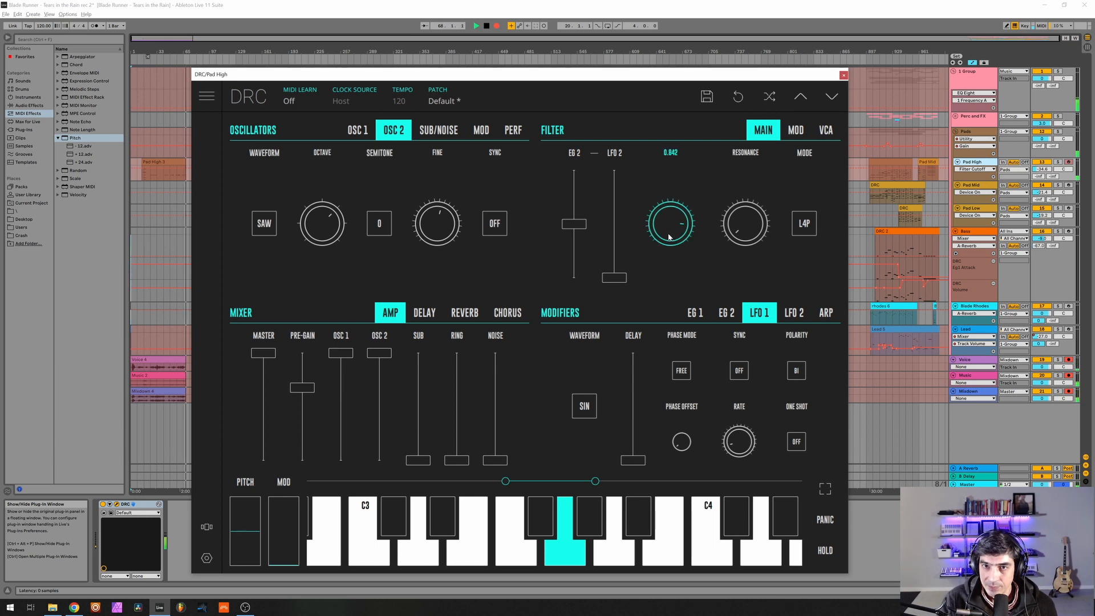
drag(583, 198, 584, 168)
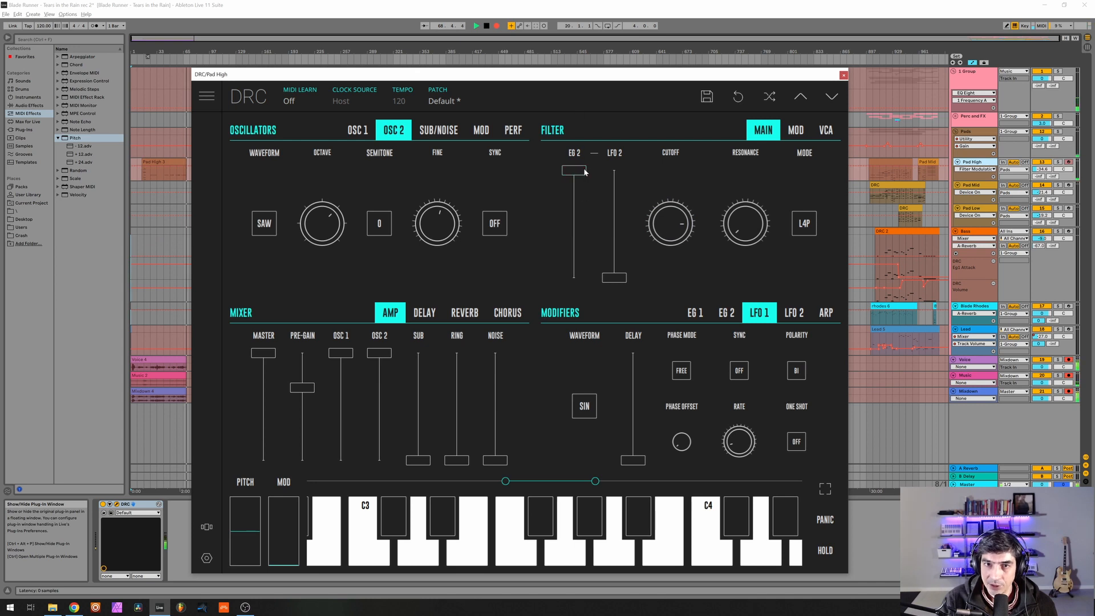
Bring up the EG 2 envelope settings and raise the filter resonance slightly above zero.
click(726, 312)
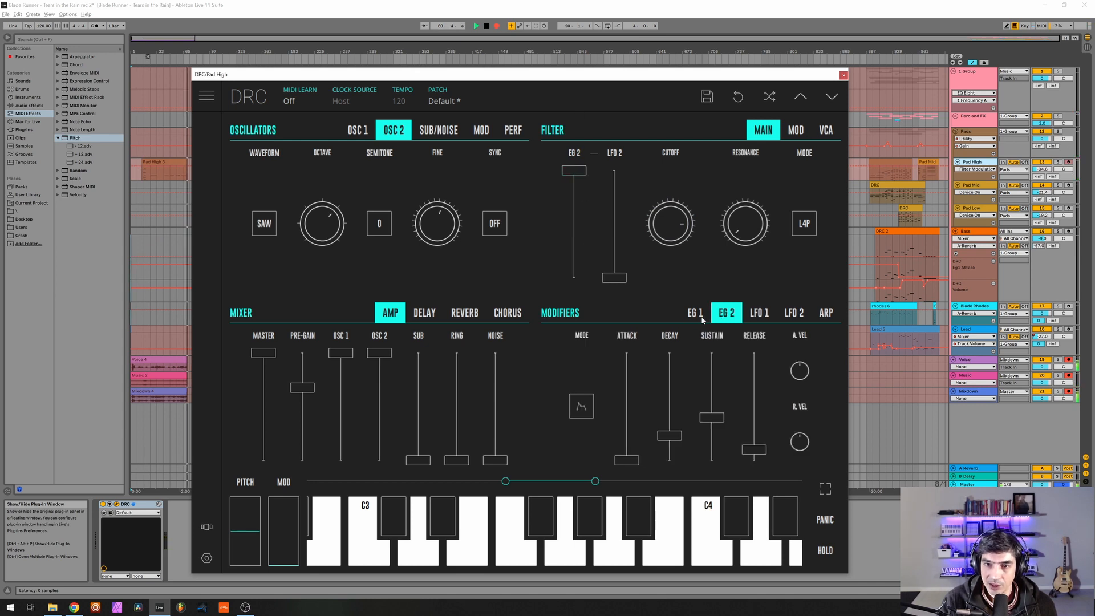
click(695, 312)
click(726, 312)
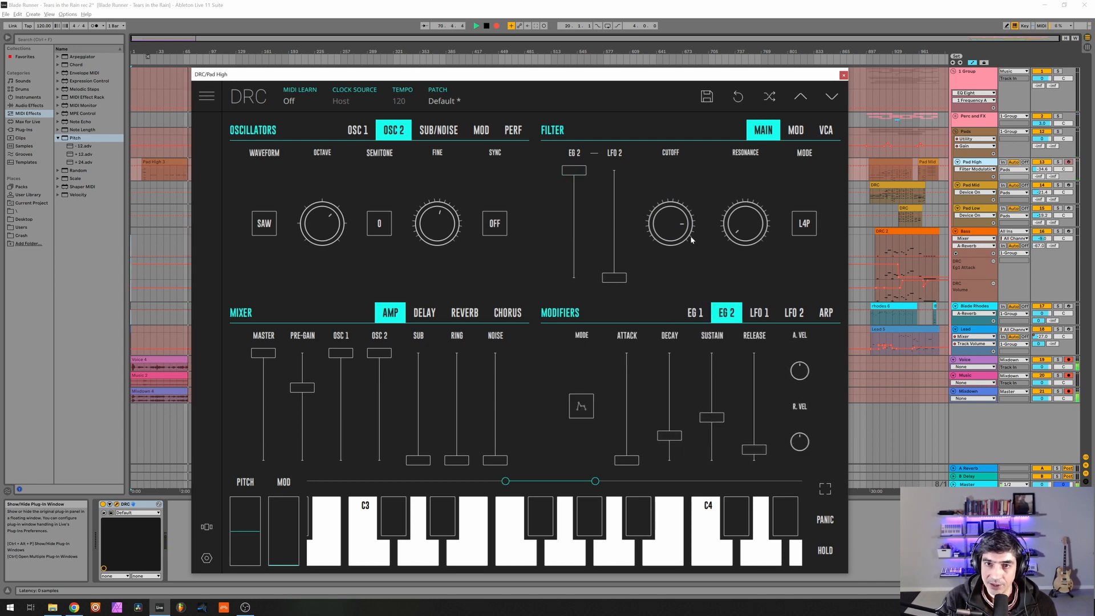
click(742, 231)
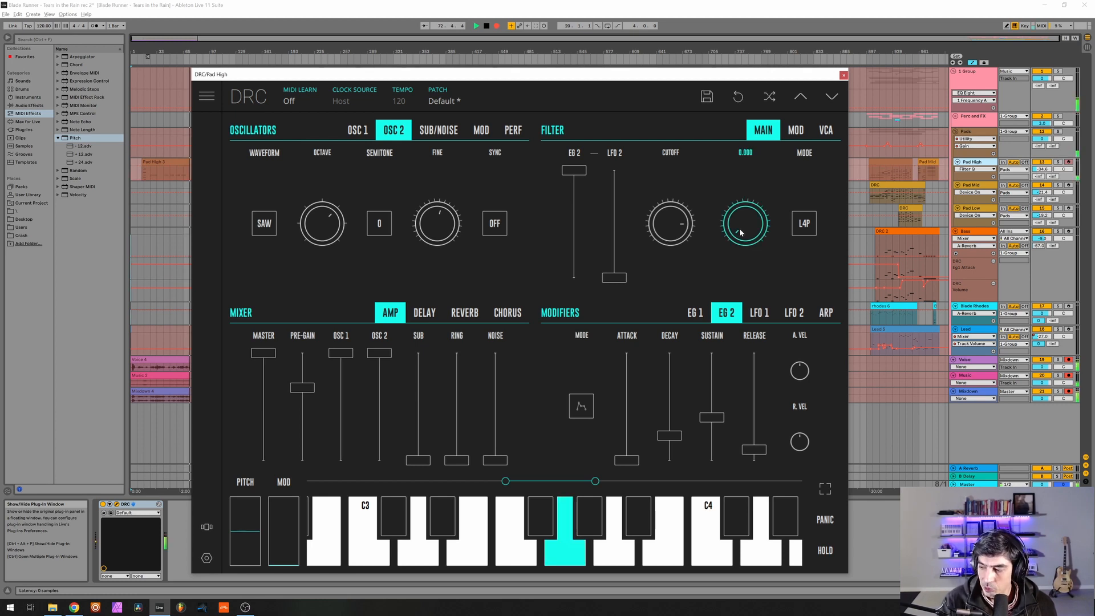
drag(740, 228, 845, 198)
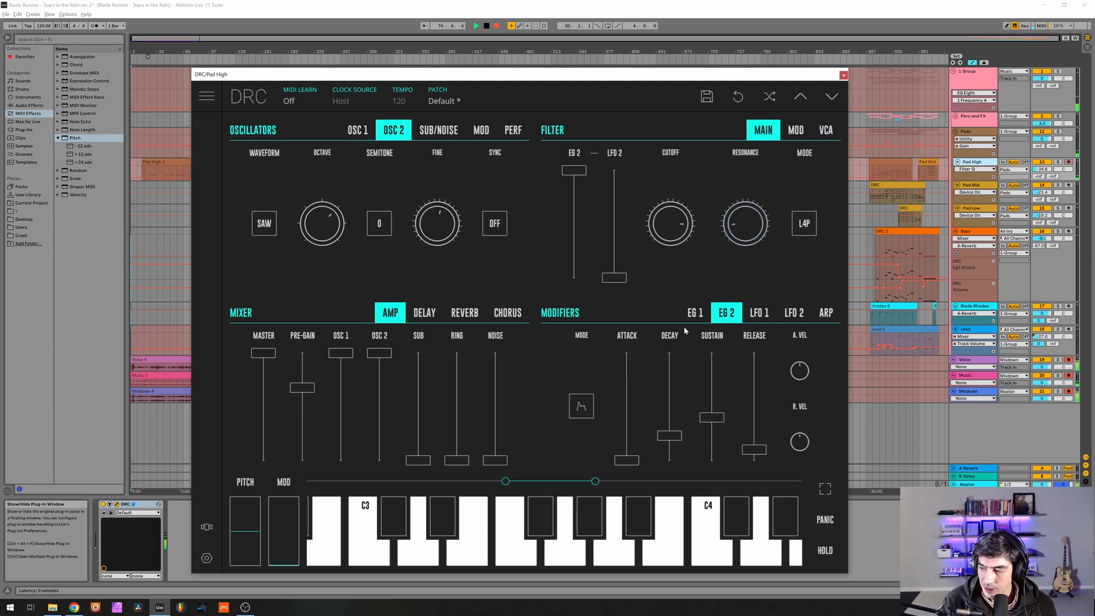
Shape EG 2 with attack and decay at about 0.5, sustain at about 0.8 and release at about 0.7.
click(625, 410)
drag(625, 409, 626, 409)
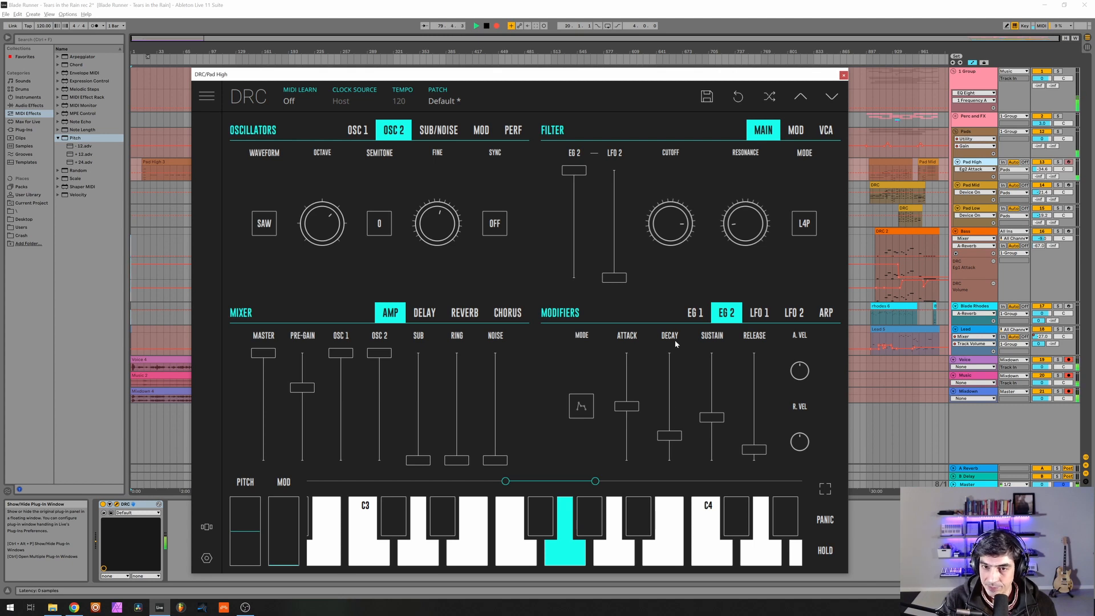
click(669, 400)
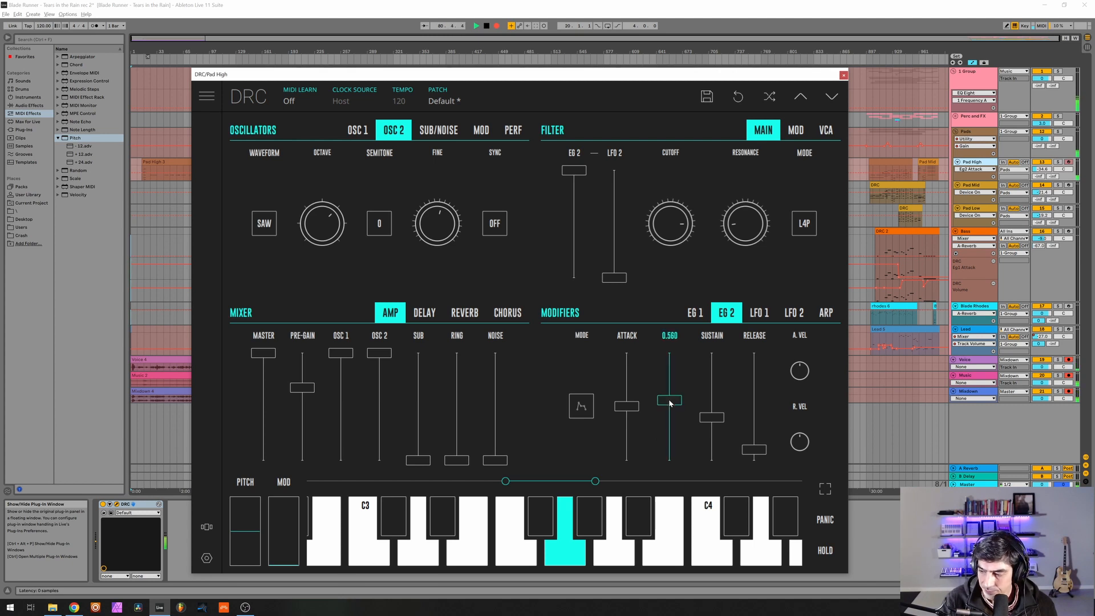
drag(670, 403, 663, 408)
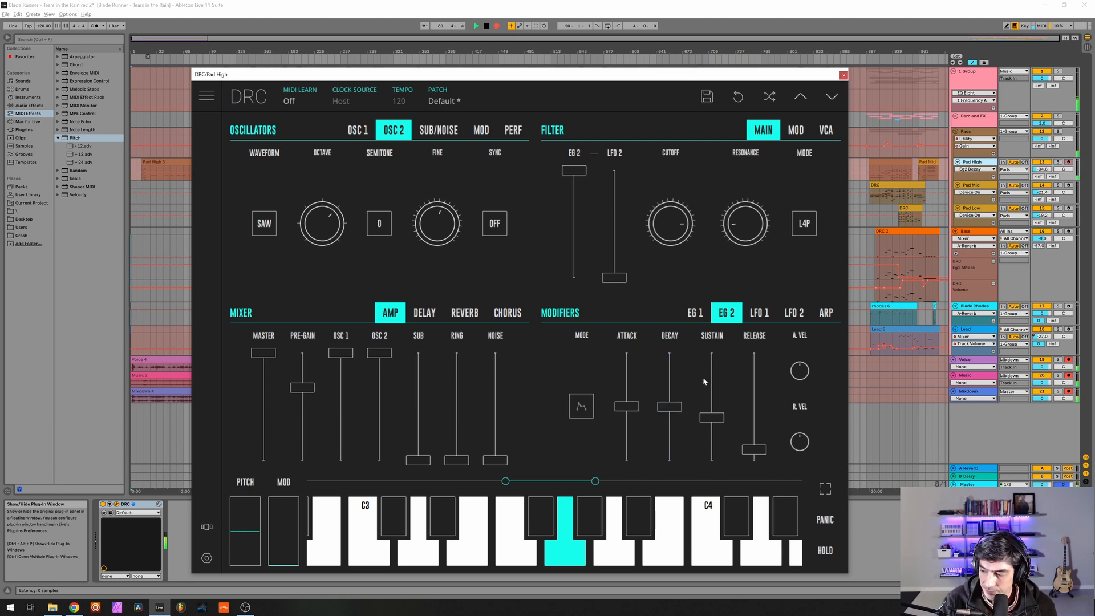
drag(711, 377, 720, 378)
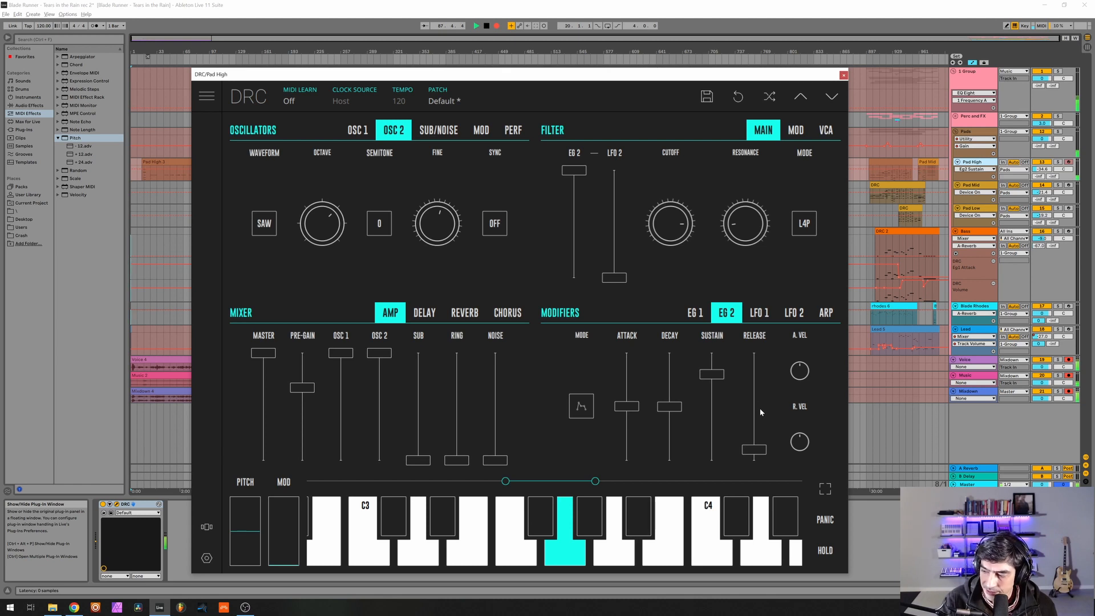
drag(759, 408, 772, 384)
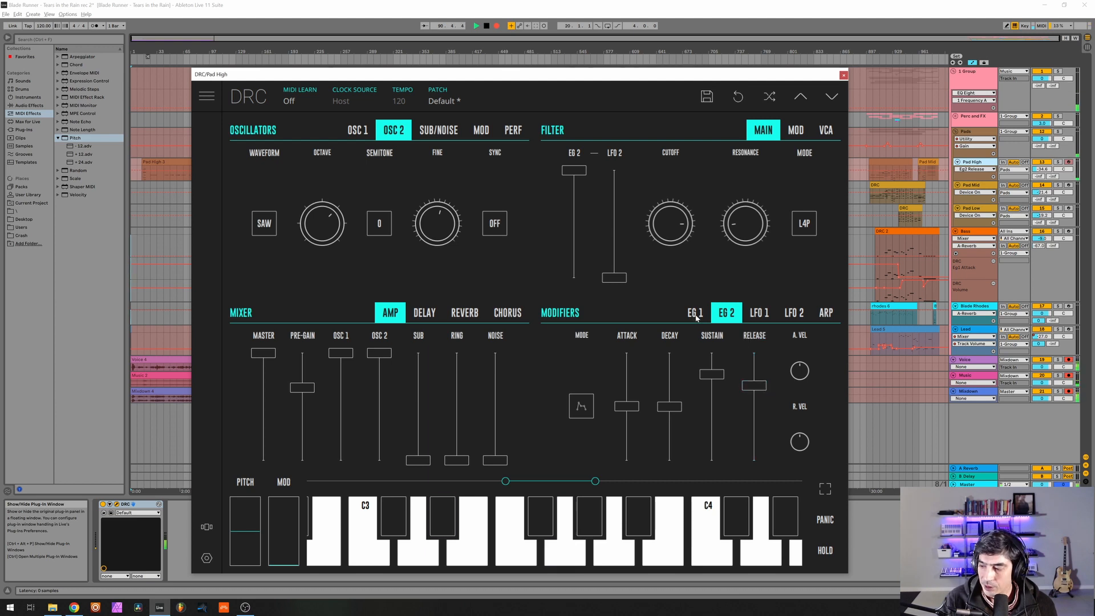
Set EG 1's attack to about 0.5 and its release to about two-thirds.
click(696, 314)
drag(591, 415, 606, 409)
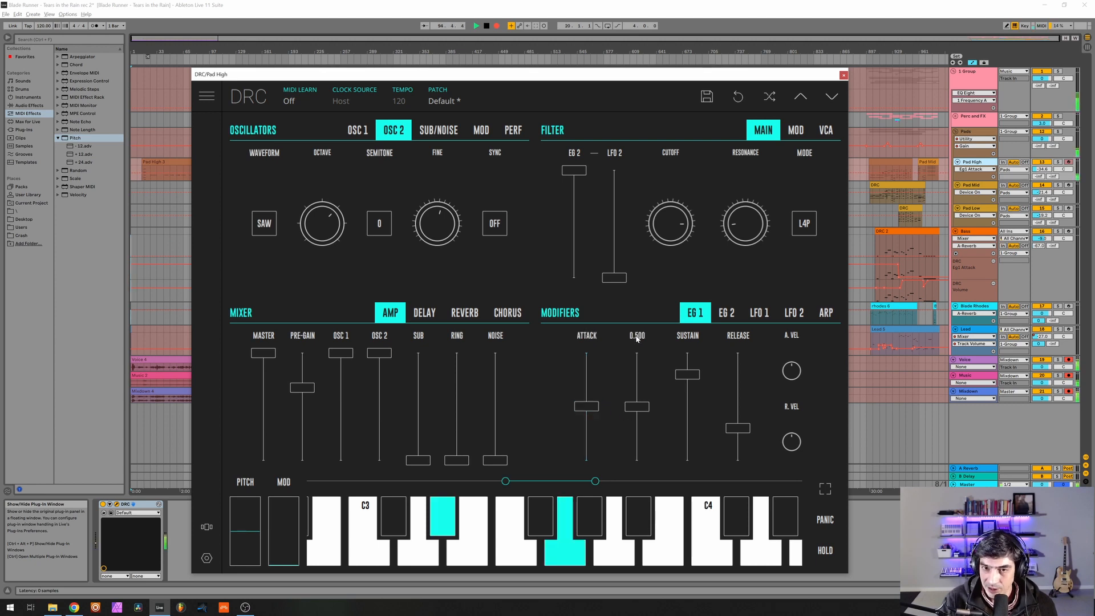
mouse_move(691, 338)
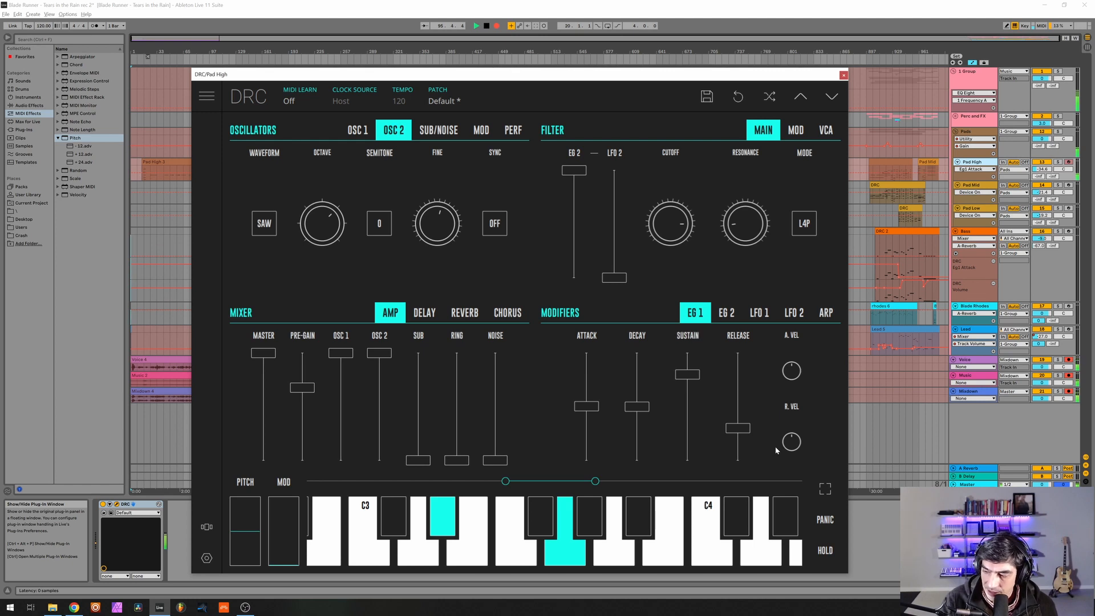
drag(738, 398, 752, 388)
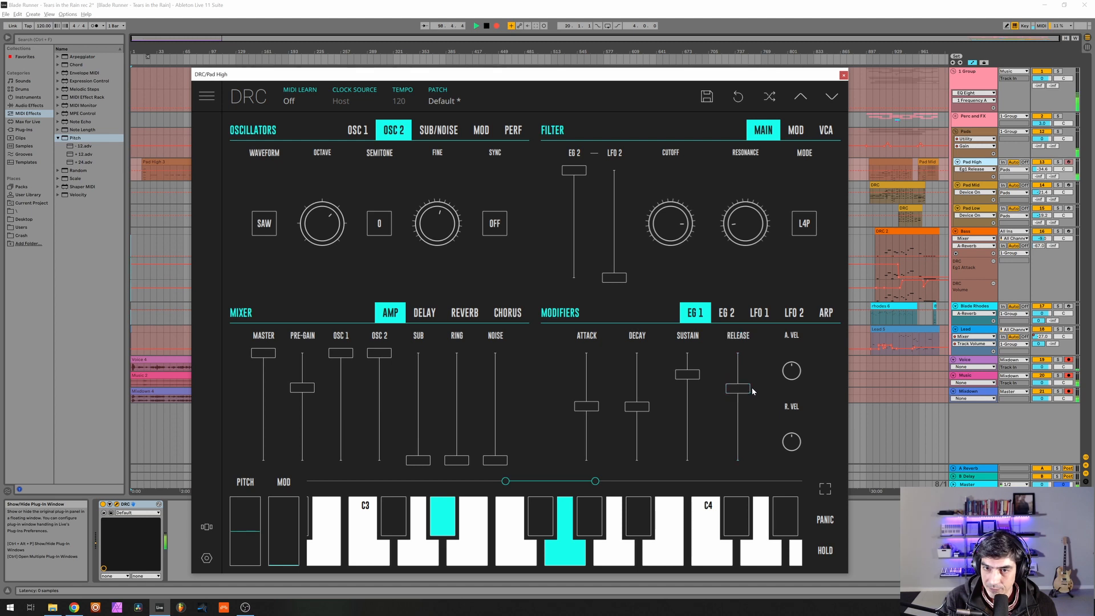
Raise EG 2's attack to slightly above half, keep its decay near 0.5, and lower its sustain to zero.
click(726, 313)
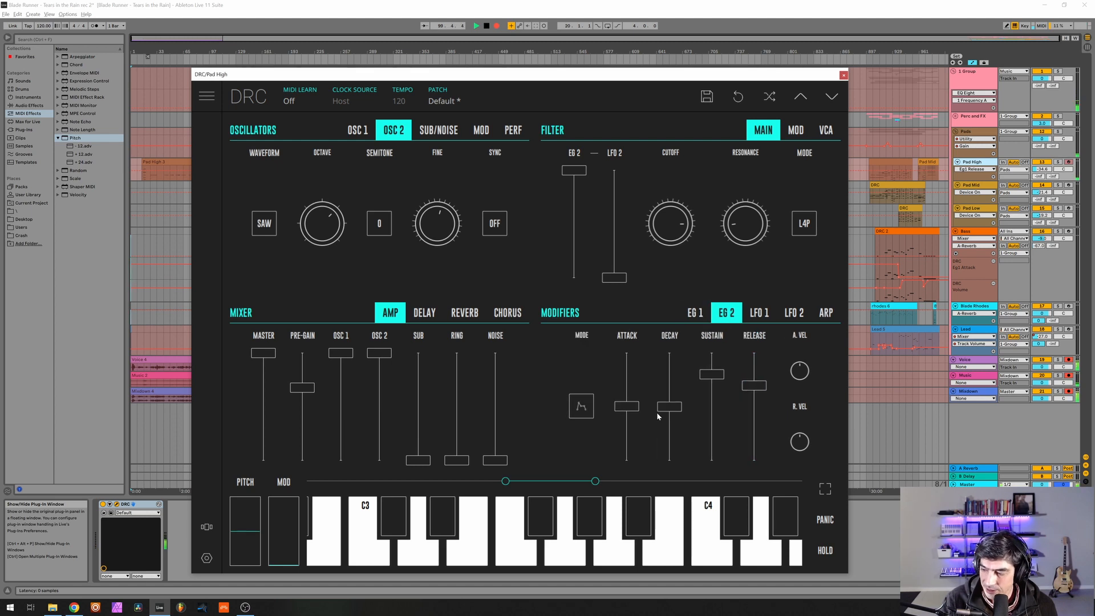
drag(630, 408, 675, 407)
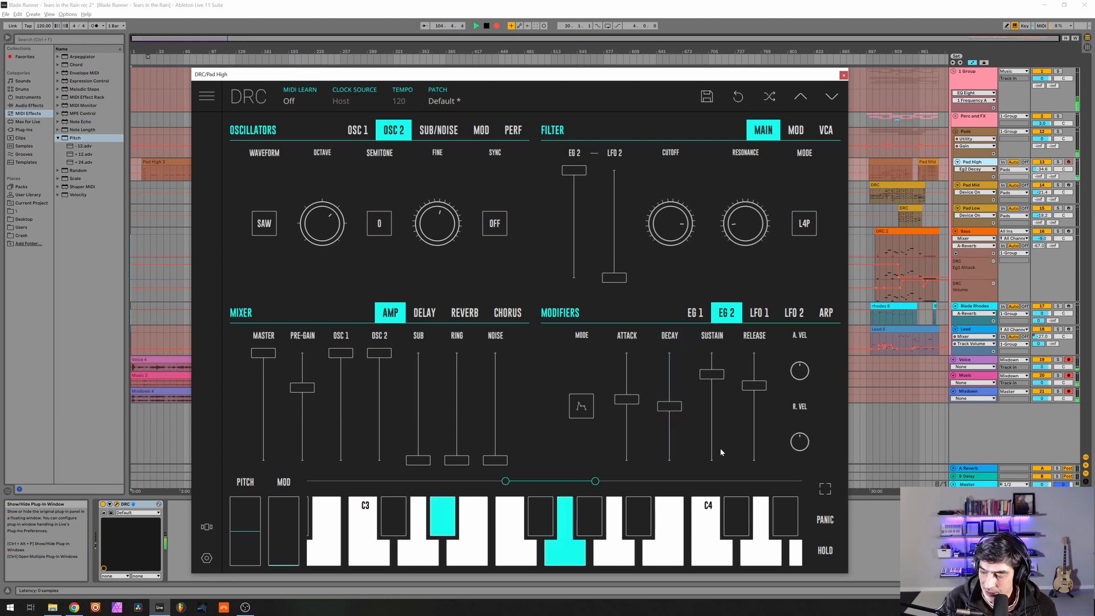
drag(718, 447, 714, 535)
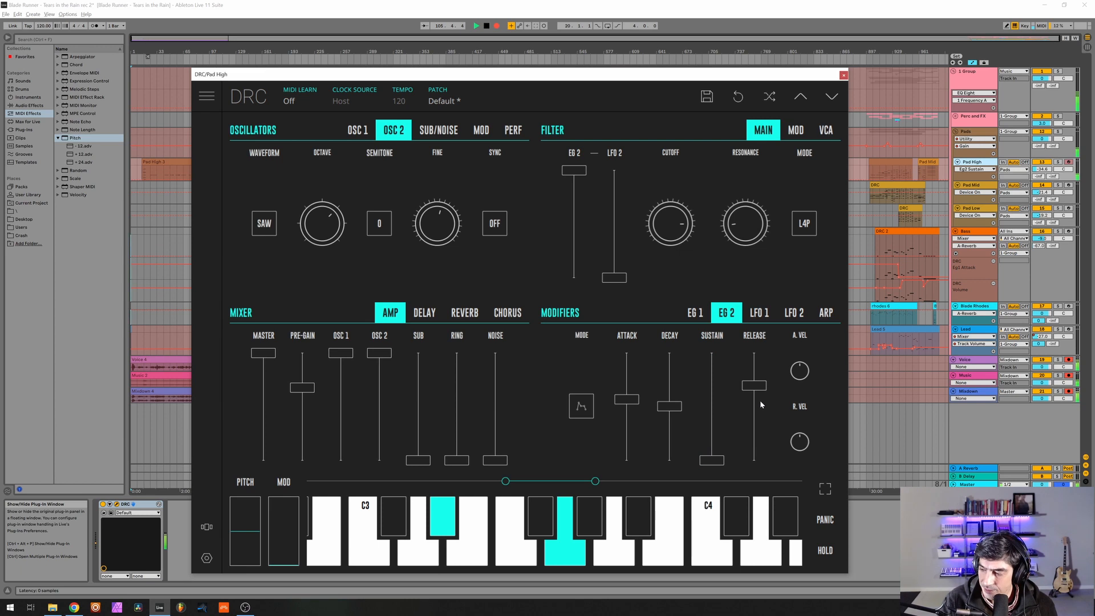
Set EG 2's release to about two-thirds, and the reverb's amount to about 0.6, decay to about 0.85 and modulation to about 0.15.
drag(761, 403, 799, 388)
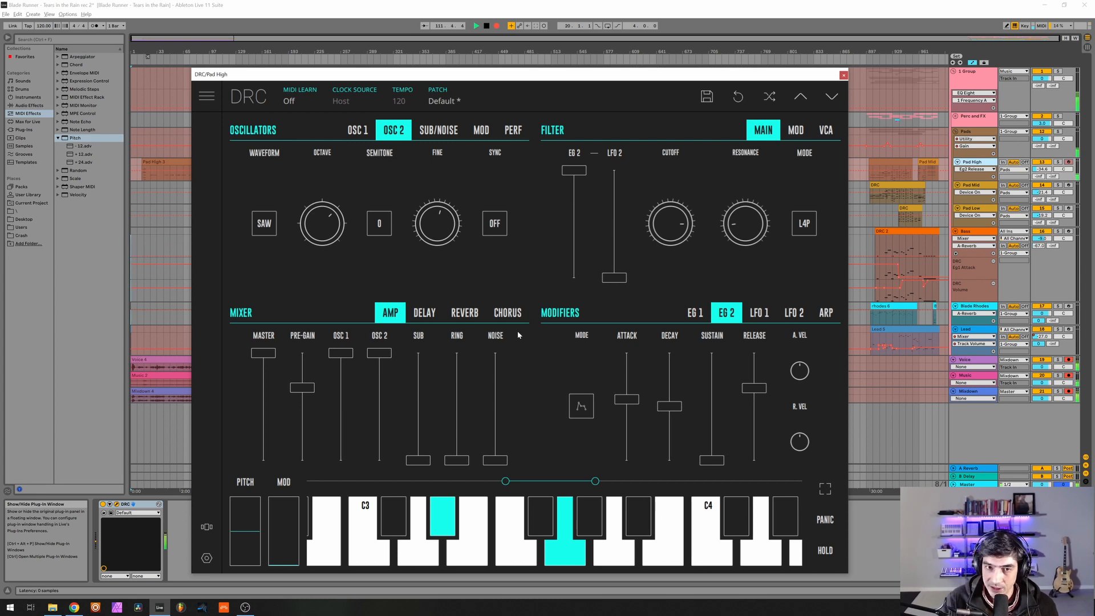
click(465, 314)
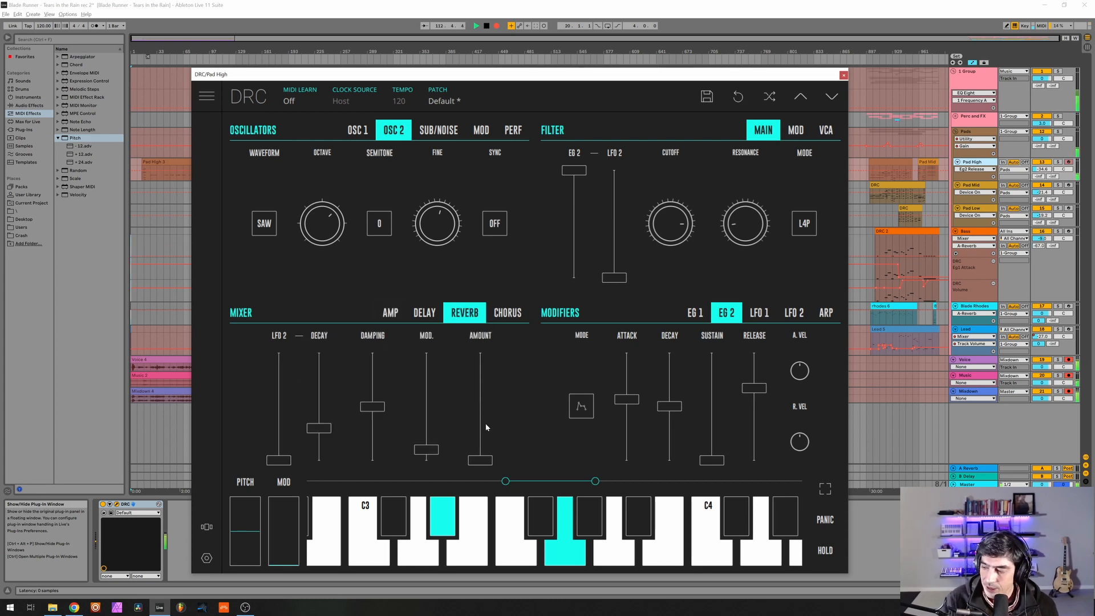
drag(487, 428, 498, 397)
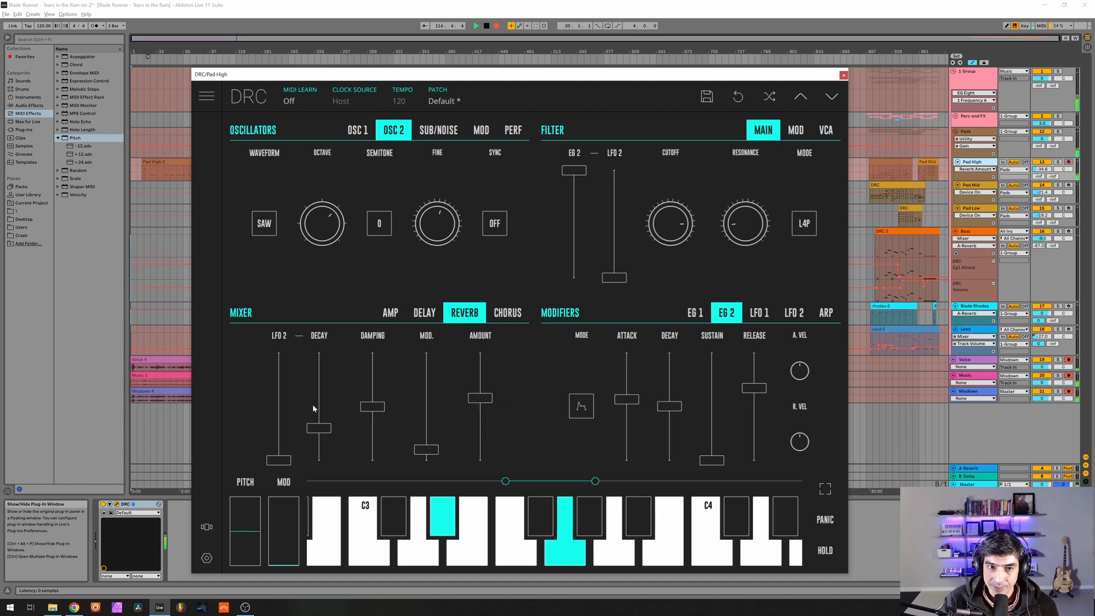
drag(323, 402, 375, 372)
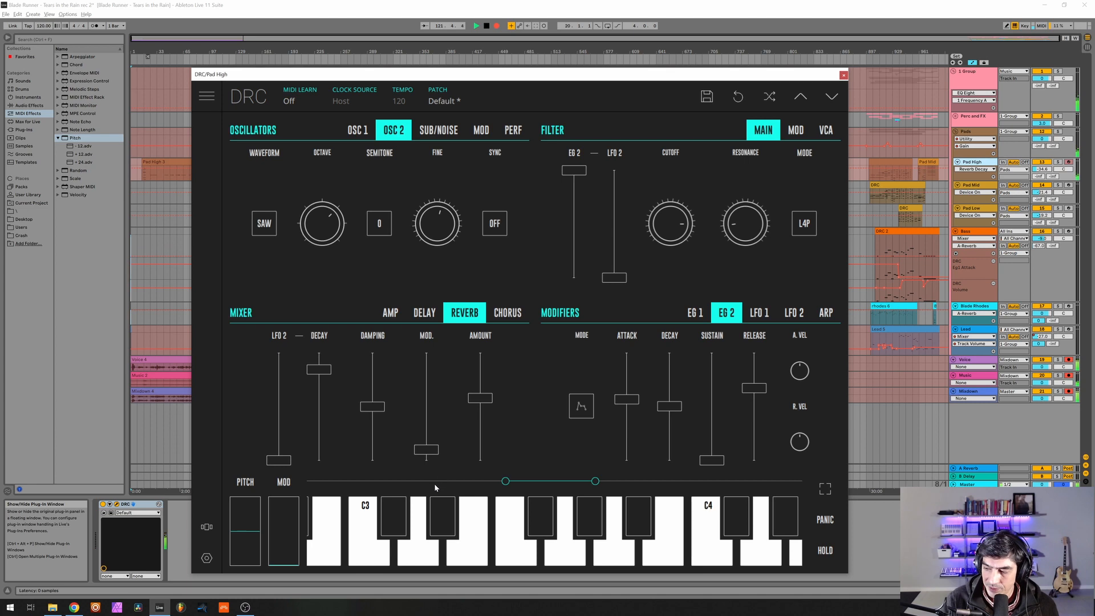
drag(426, 450, 447, 442)
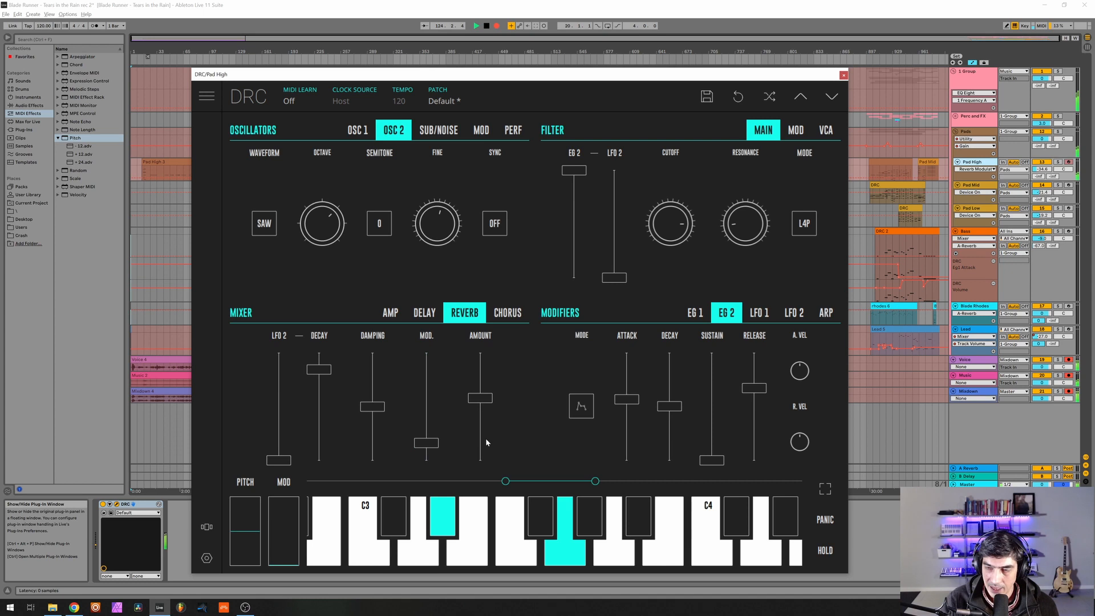
click(844, 76)
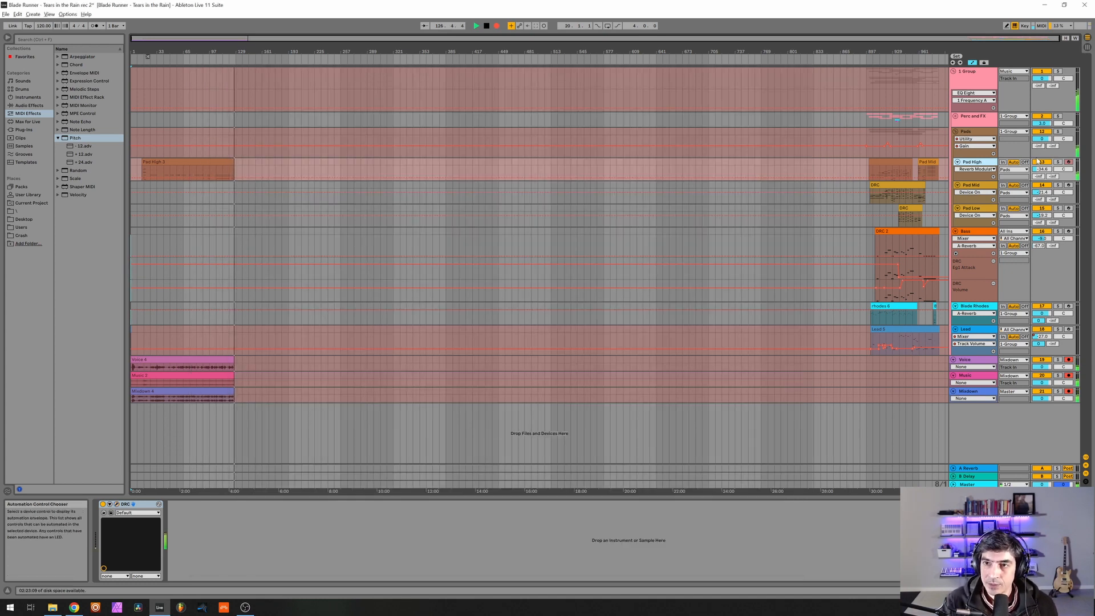
Bypass the Ballad Reverb and EQ Eight on the Pad Mid track and revert its DRC patch to the original Default.
click(980, 188)
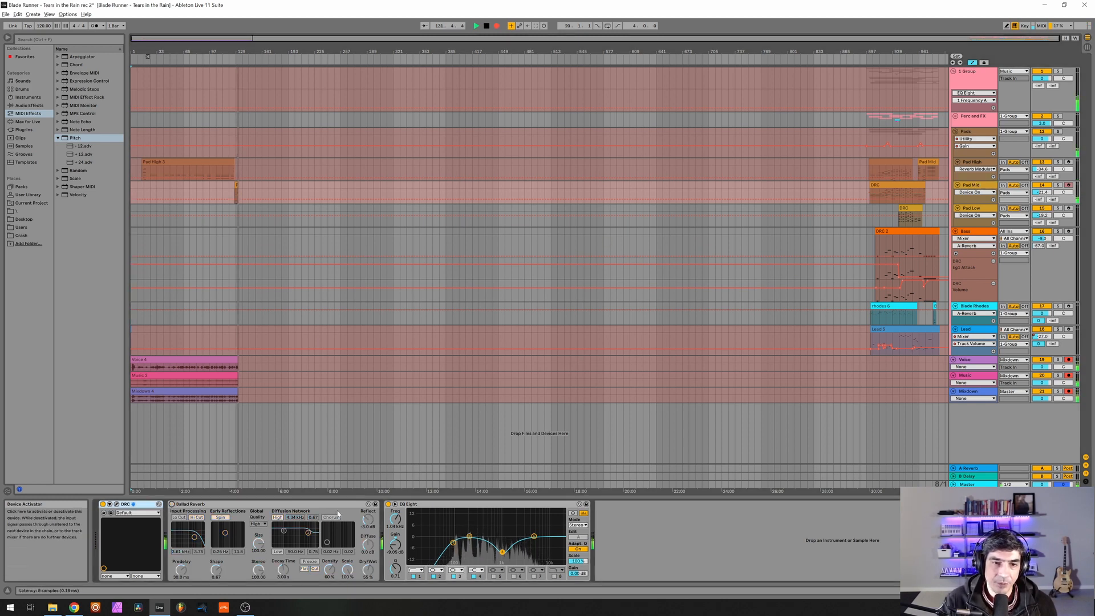
click(389, 505)
click(116, 504)
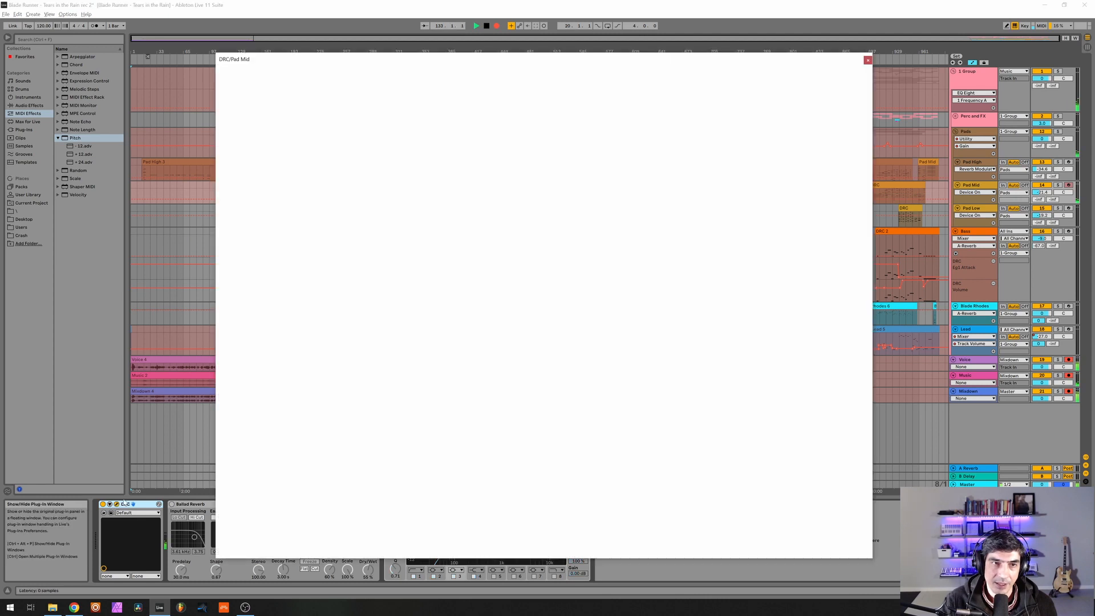
click(515, 82)
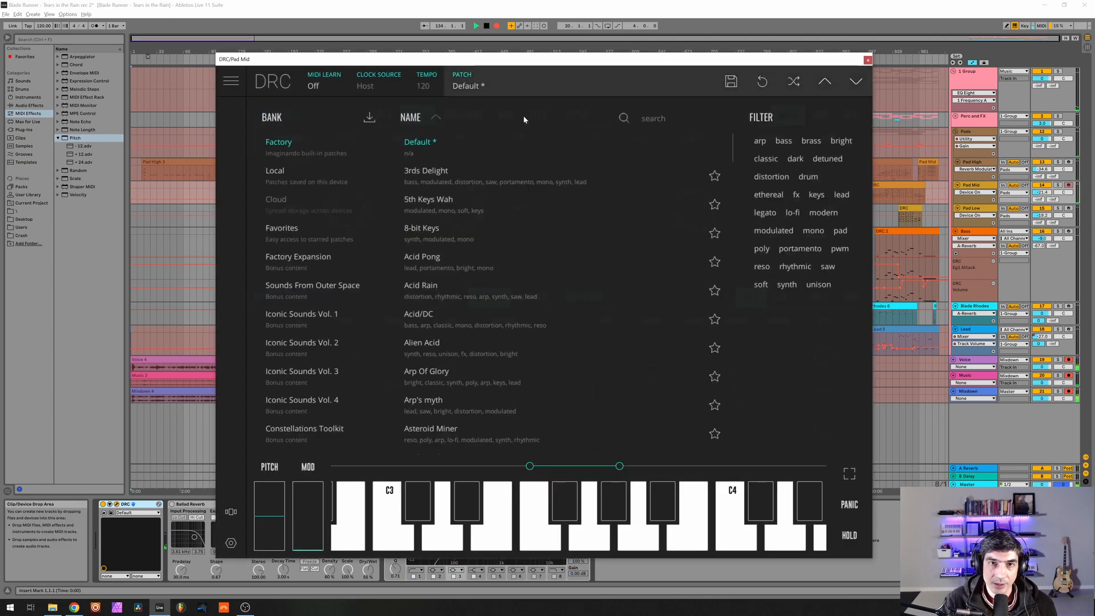
click(761, 82)
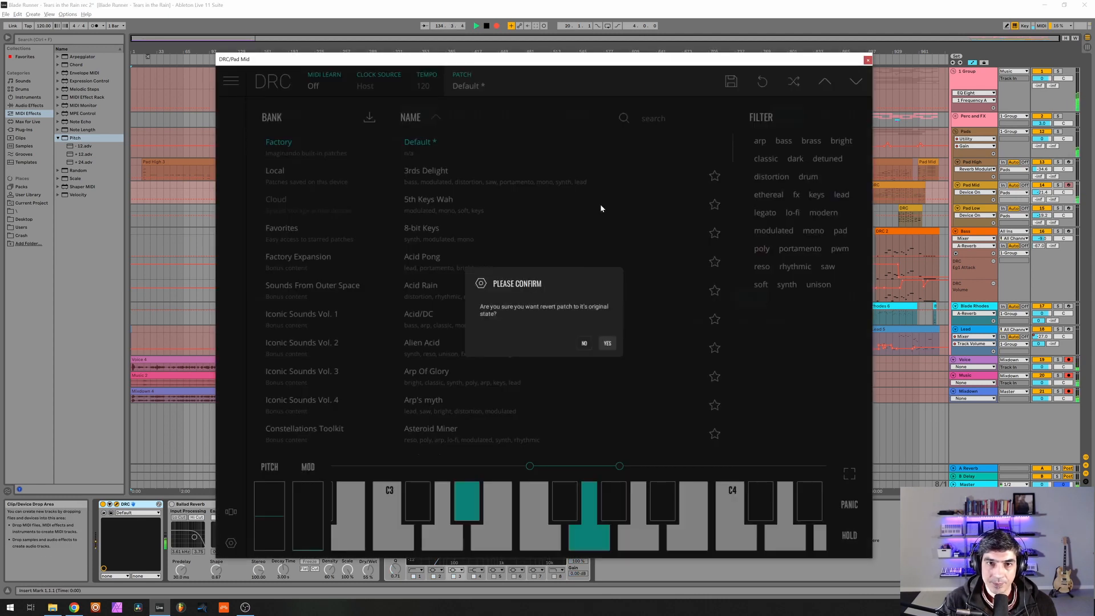
click(607, 342)
click(543, 87)
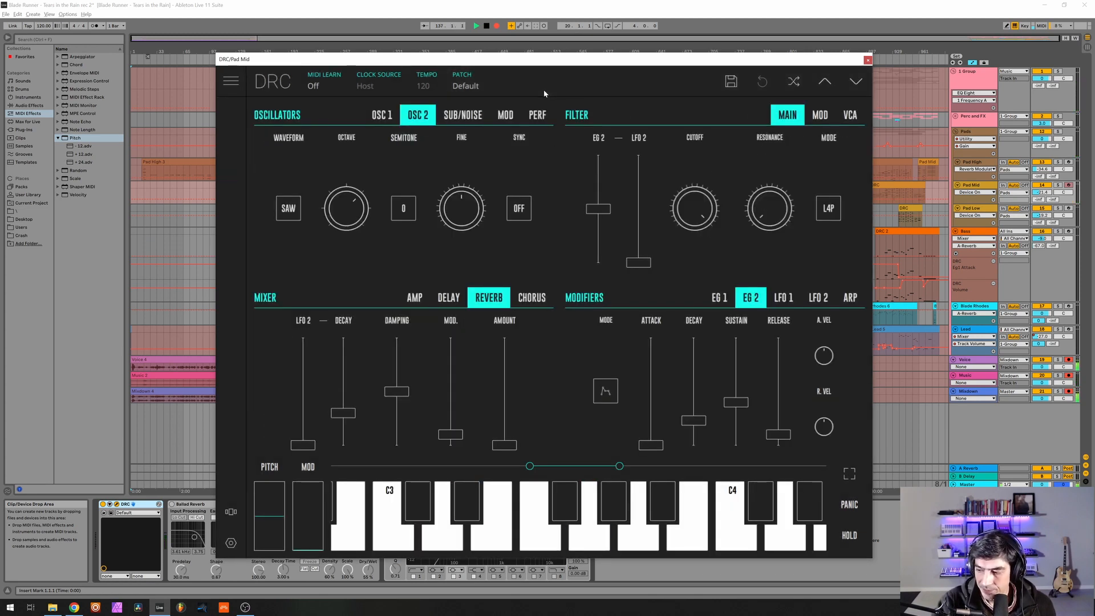
Raise OSC 2's mixer level to maximum, set the pre-gain to about 0.65, and detune OSC 2 slightly upward.
click(418, 303)
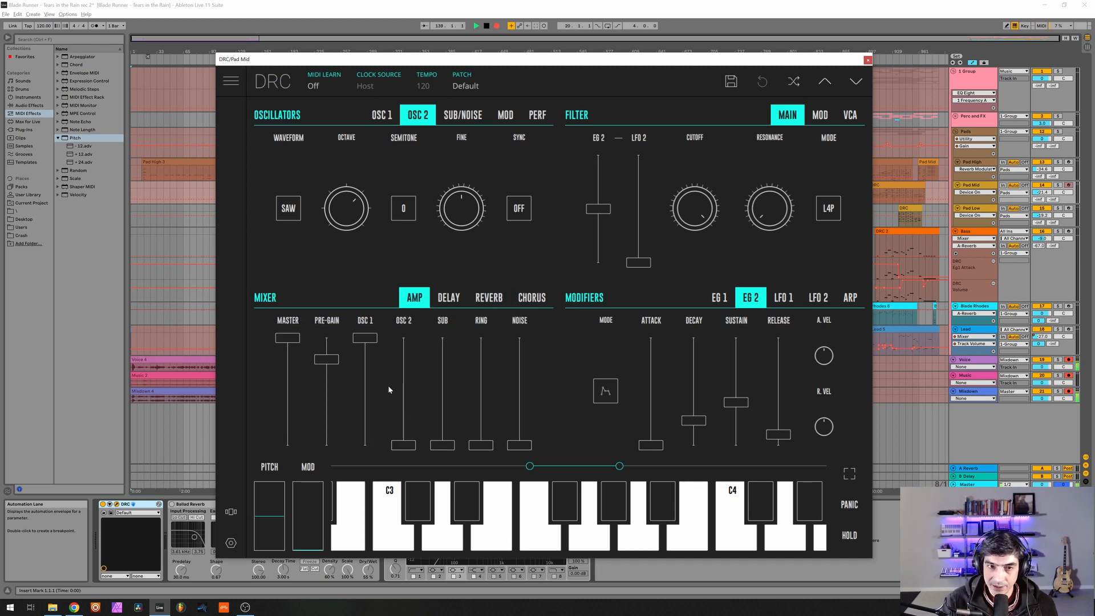
drag(403, 393, 397, 297)
click(328, 365)
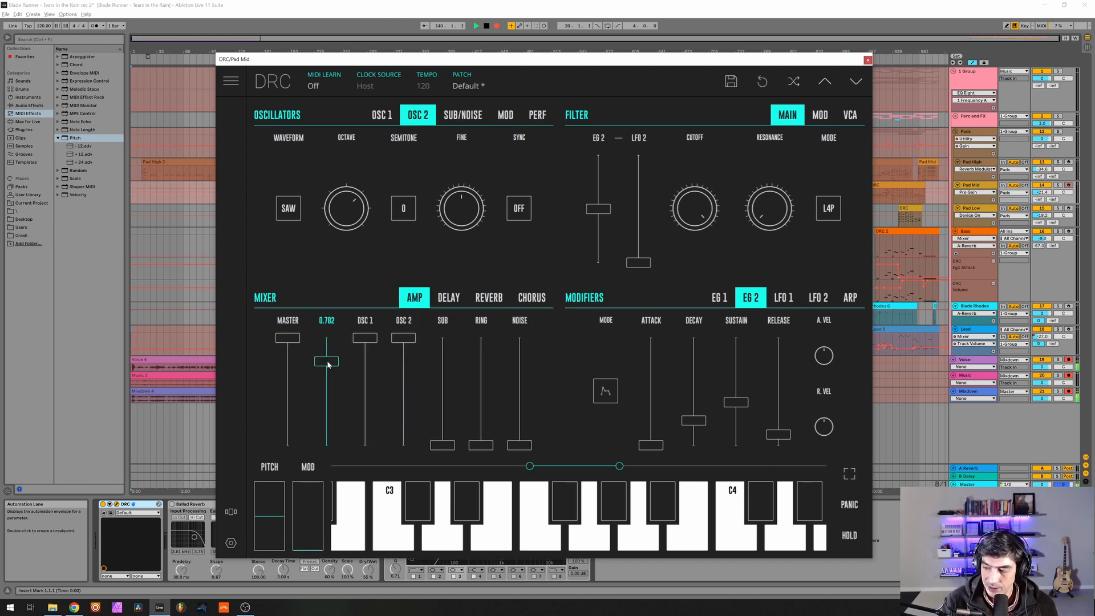
drag(328, 364, 327, 377)
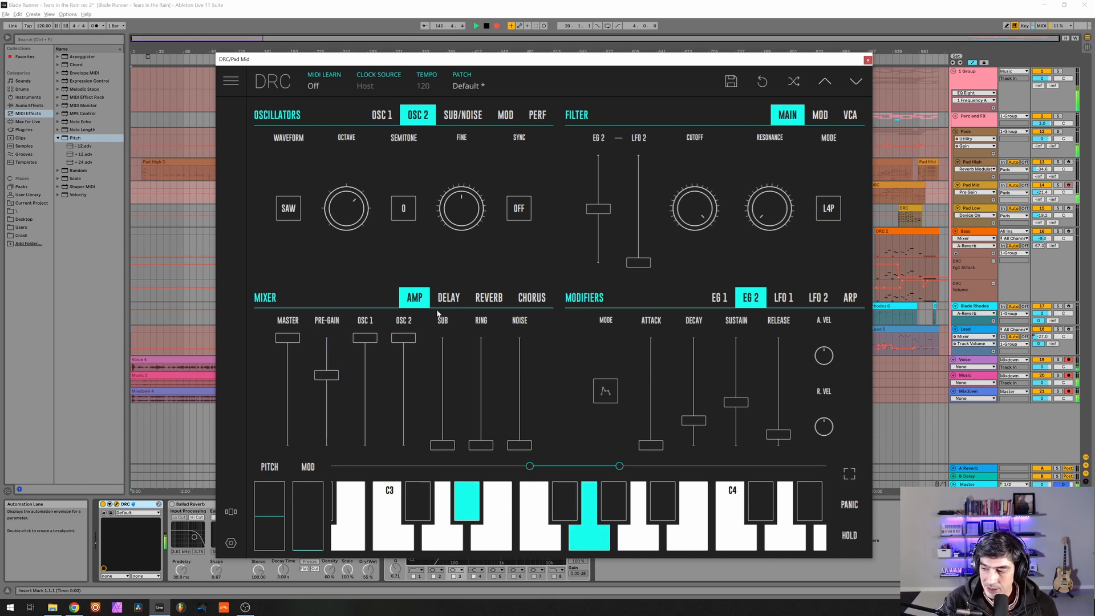
drag(468, 217, 525, 210)
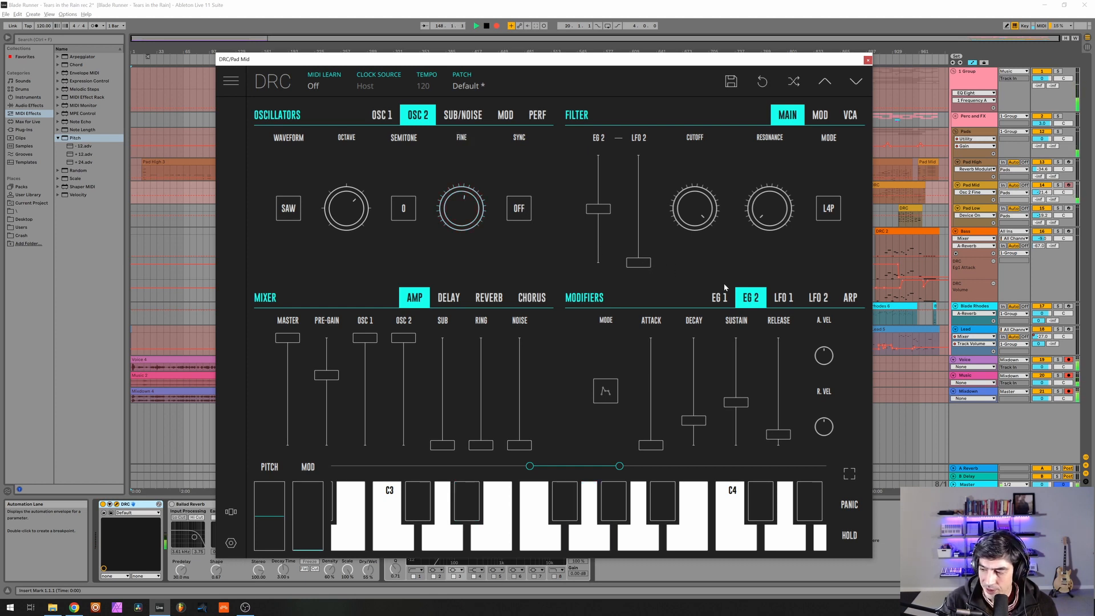
Set the filter cutoff to about 0.7 and the resonance to just under 0.2.
drag(697, 209, 689, 253)
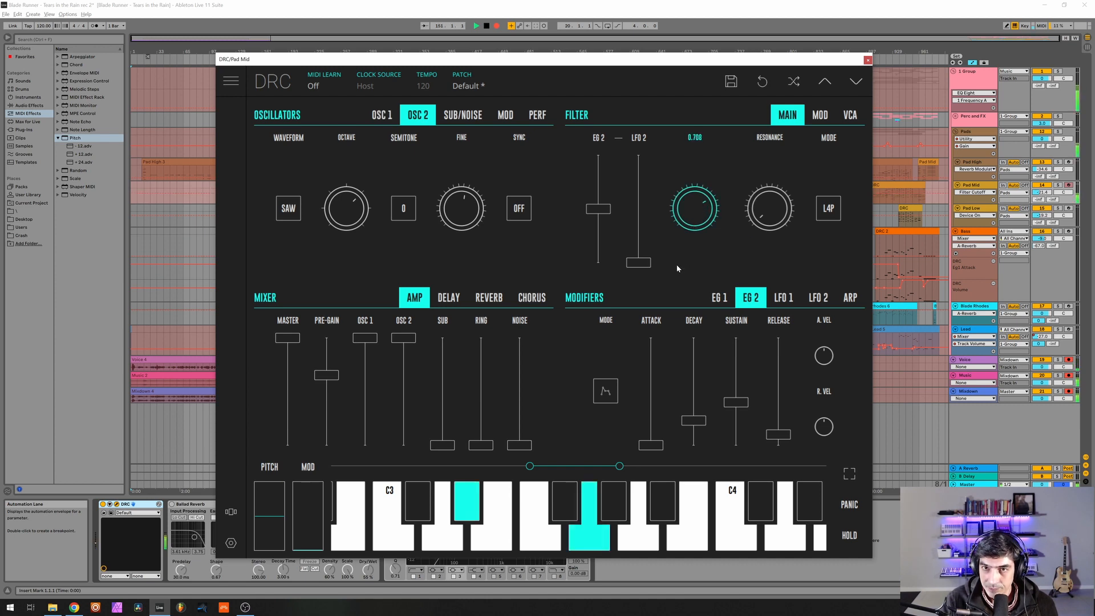
drag(770, 214, 907, 181)
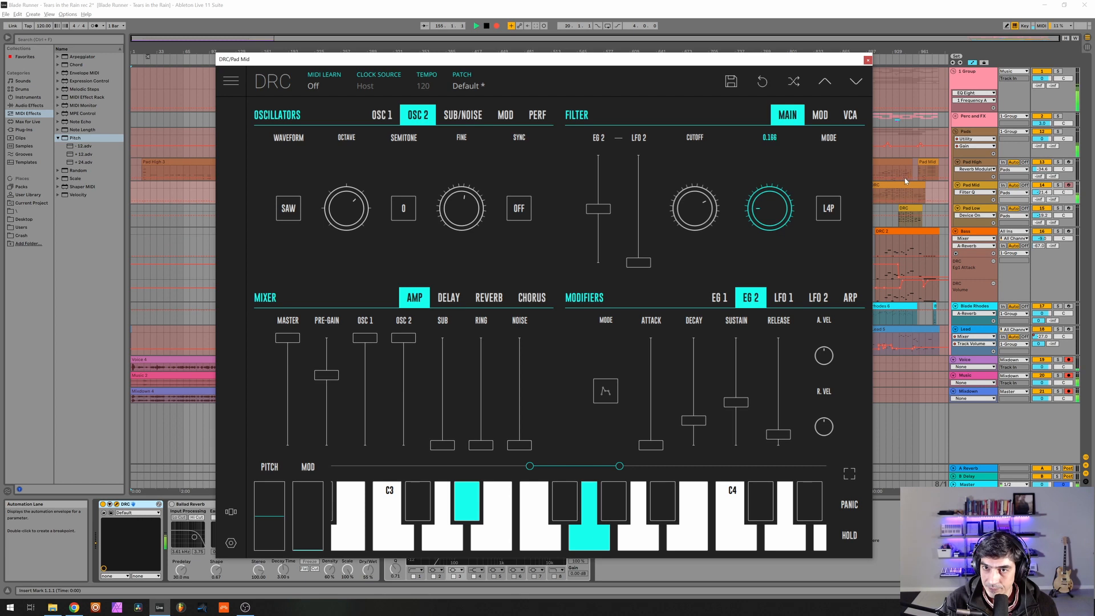
drag(910, 178, 910, 178)
drag(774, 203, 780, 205)
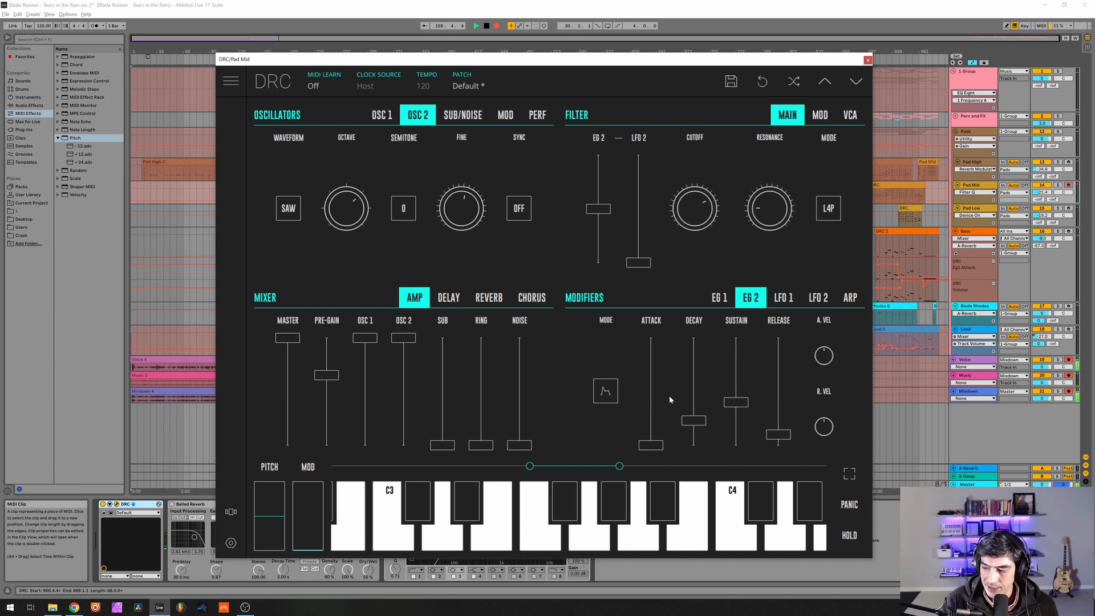
Set EG 1's attack to about 0.7 and its release to about 0.85.
click(720, 297)
drag(612, 397, 632, 371)
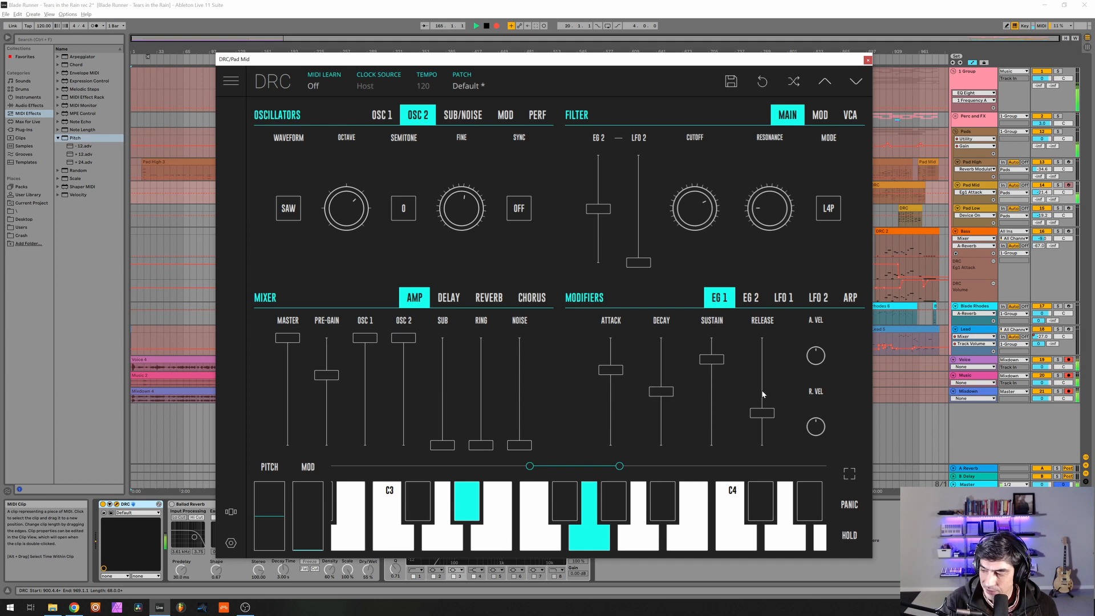
drag(762, 390, 814, 352)
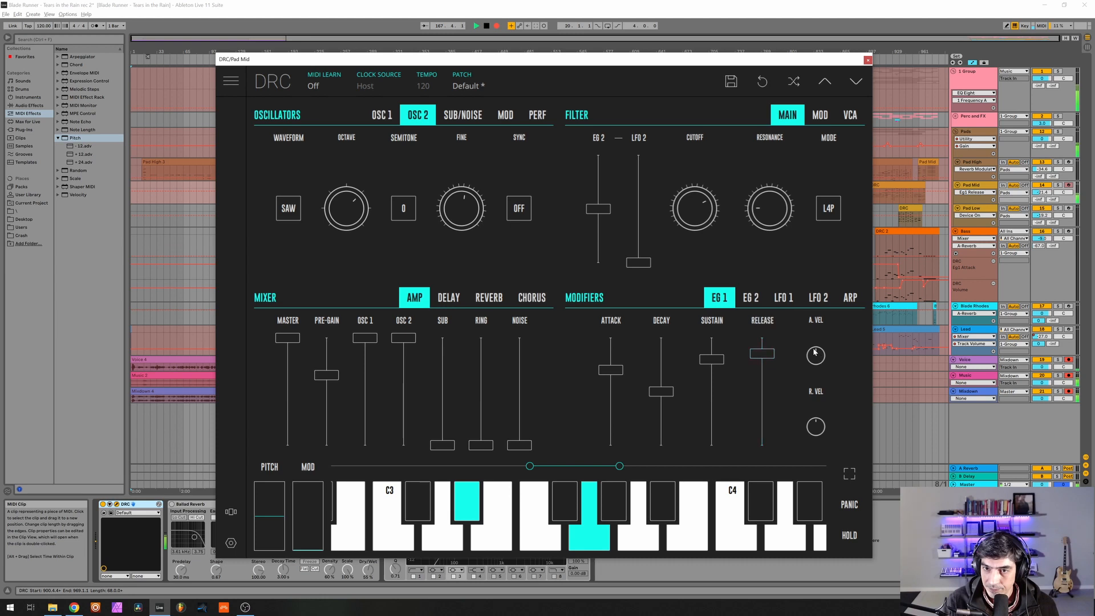
Set EG 2's attack and decay to about 0.7 and its release to about 0.8.
click(750, 299)
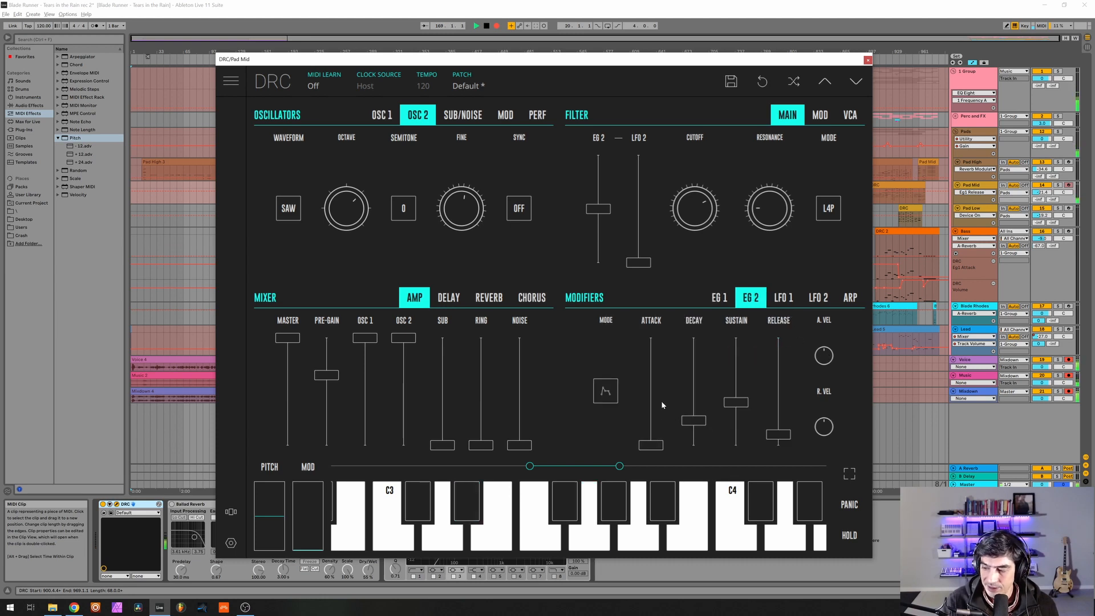
drag(656, 387, 684, 368)
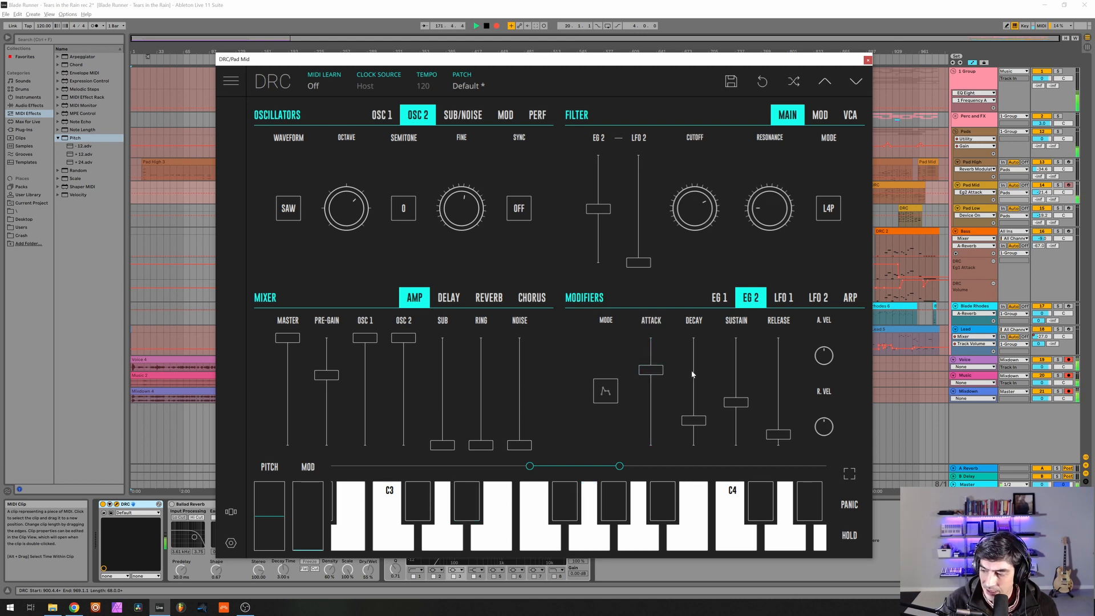
click(692, 374)
drag(694, 374, 694, 372)
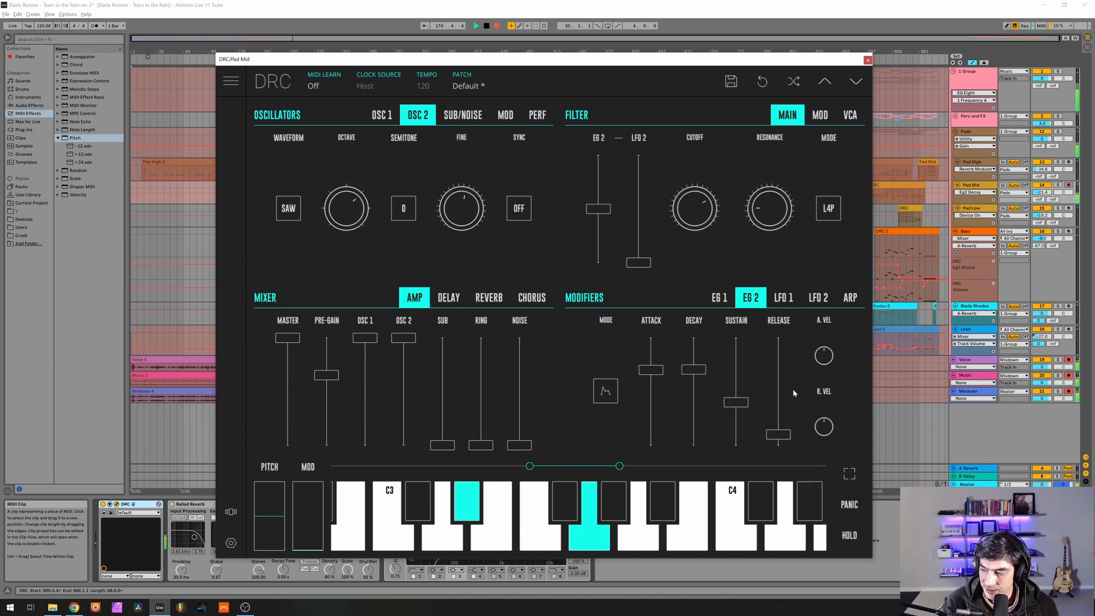
drag(780, 377, 802, 362)
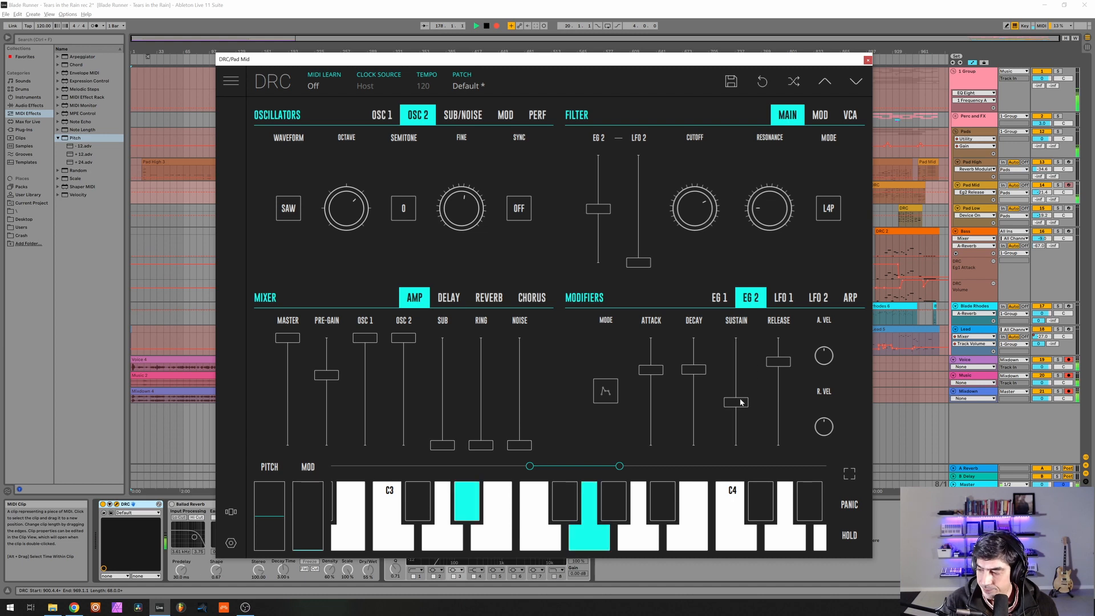
Set the Pad Mid reverb's amount to about 0.35, decay to about 0.75 and modulation to about two-thirds, and close the synth window.
click(489, 297)
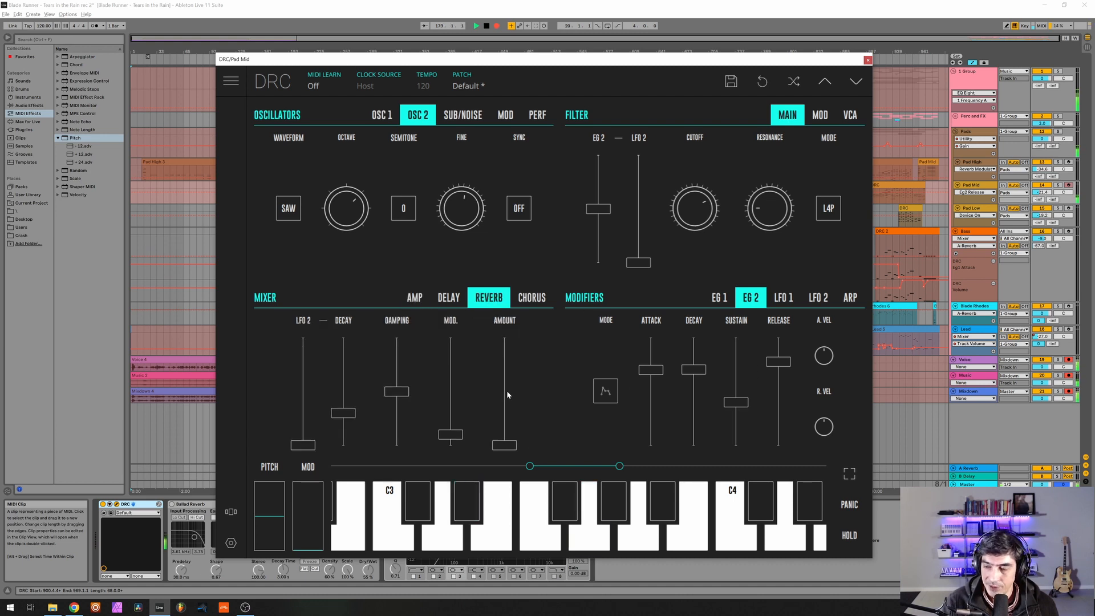
drag(507, 409, 522, 410)
drag(354, 371, 371, 365)
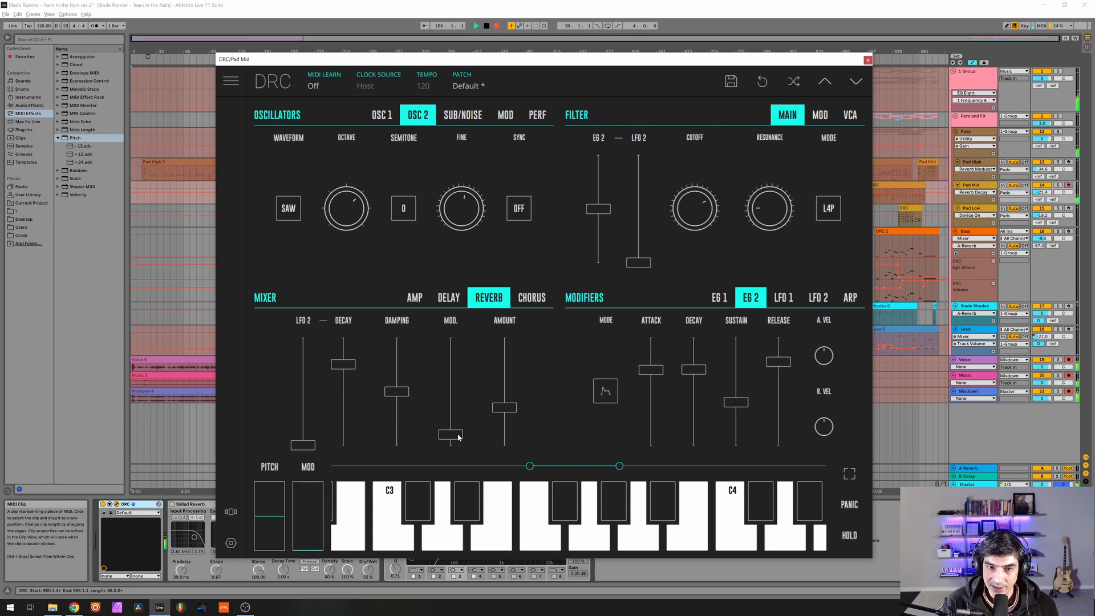
drag(458, 437, 500, 372)
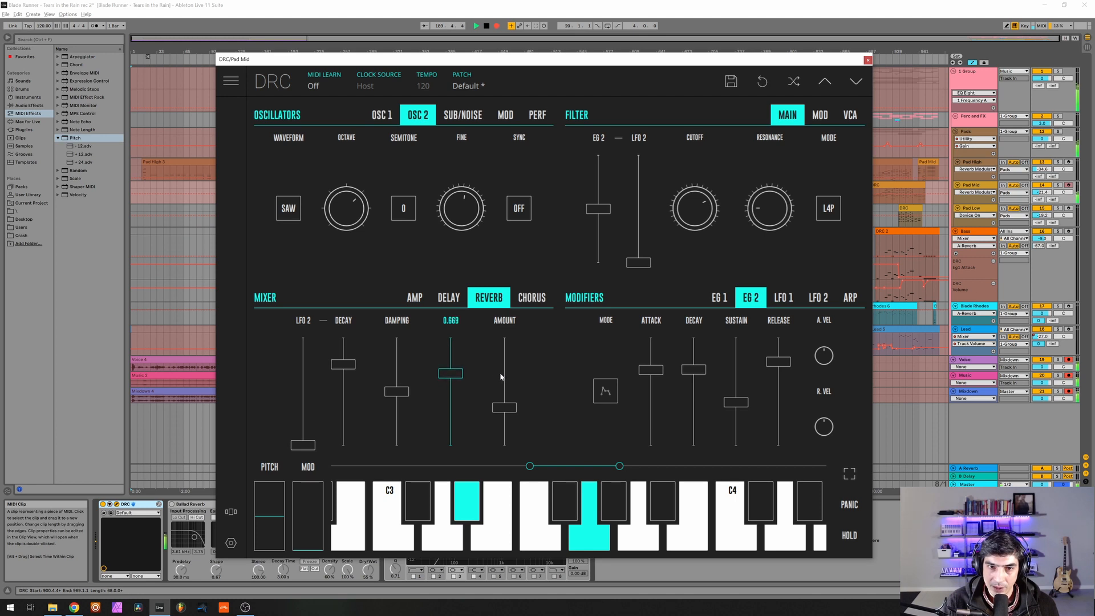
click(867, 60)
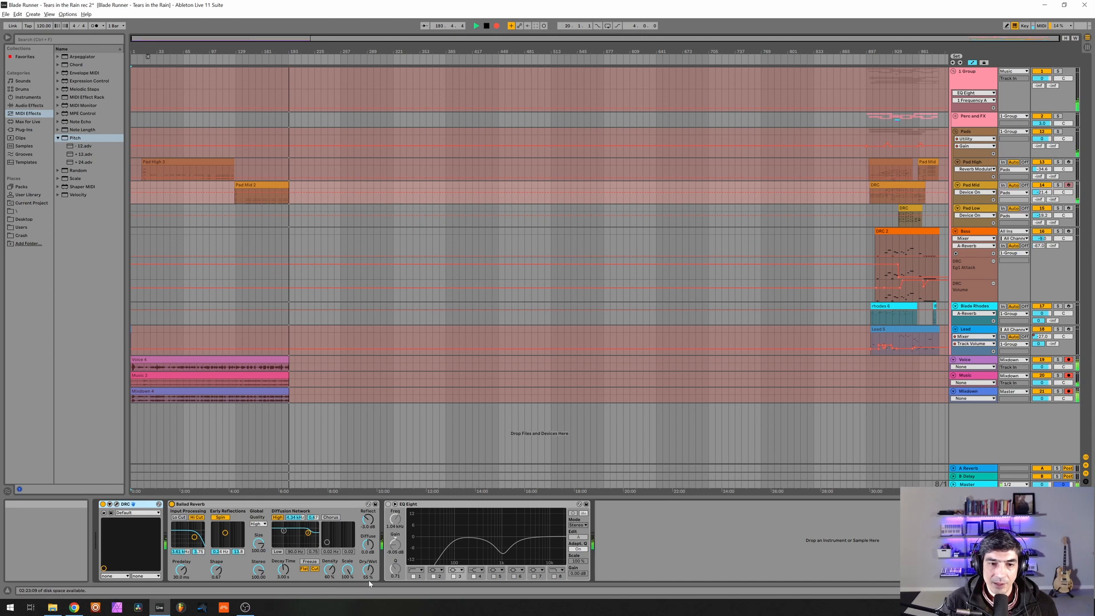
Turn the Ballad Reverb and EQ Eight back on for Pad Mid, and inspect the EQ's low-cut and dip bands.
click(389, 504)
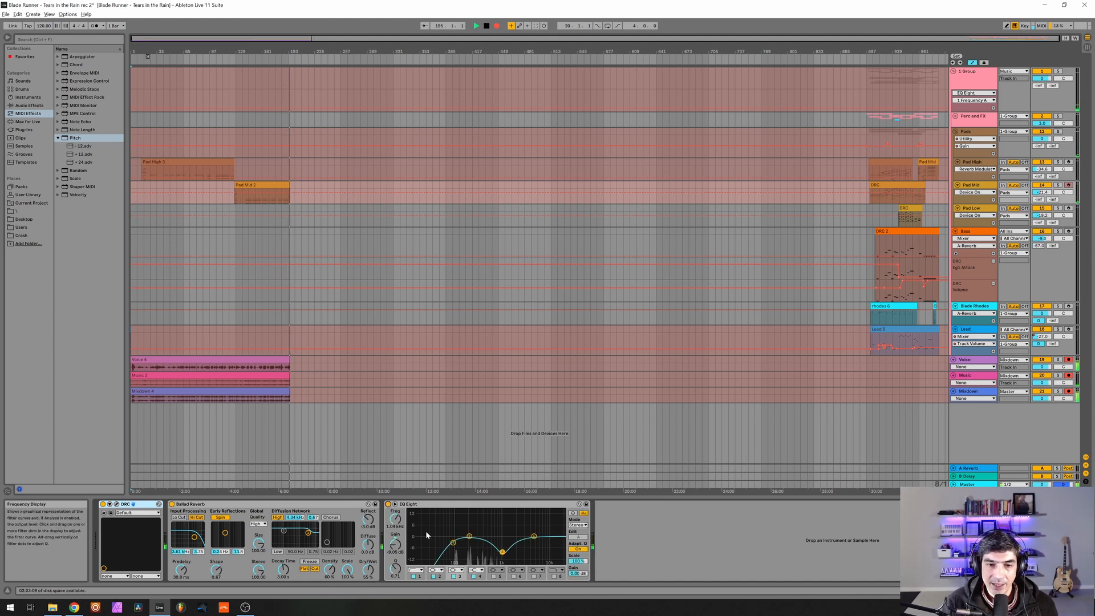
click(454, 542)
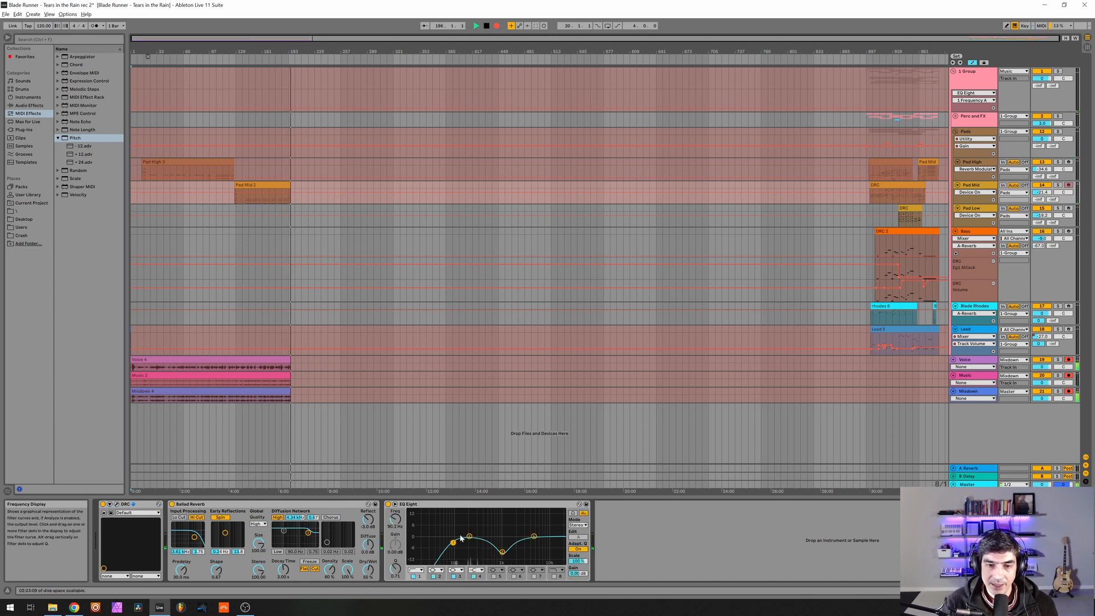
click(502, 552)
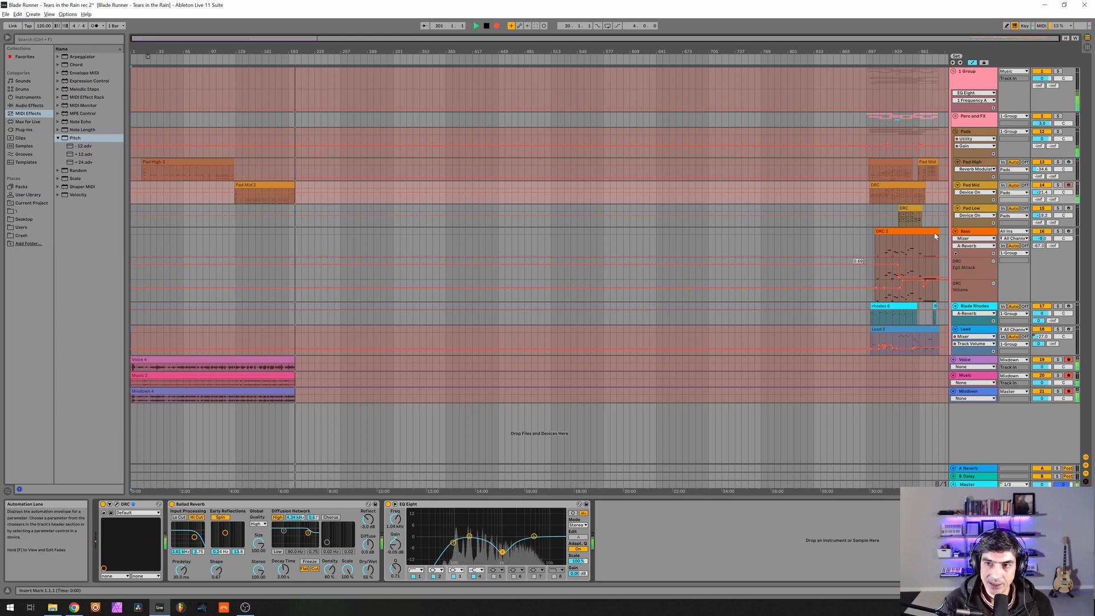
Copy the DRC synth from the Pad Mid track and paste it over the DRC synth on Pad Low.
click(979, 210)
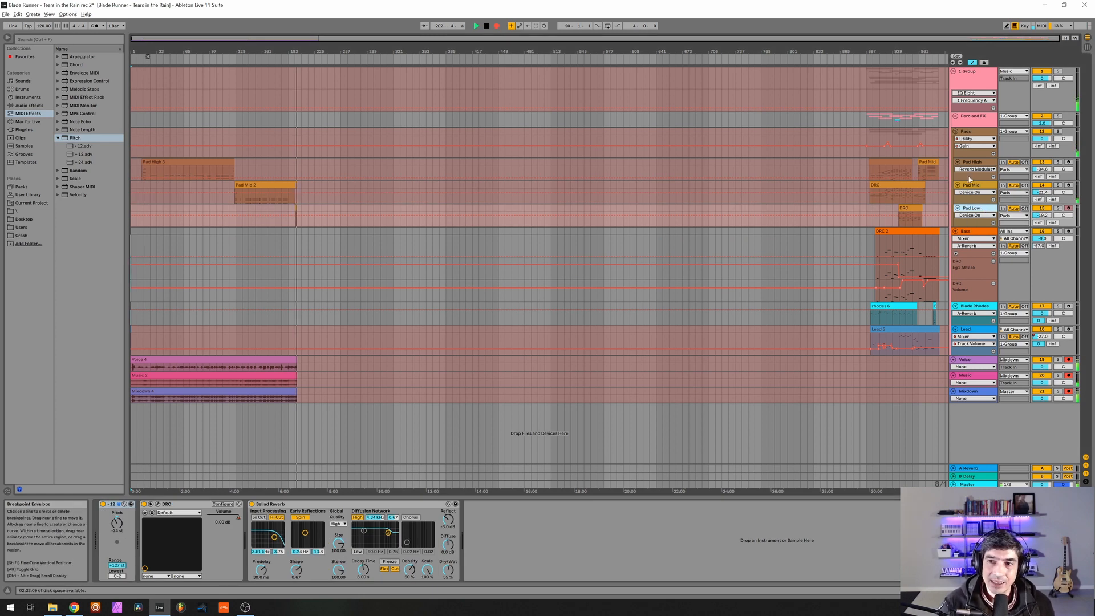
click(977, 186)
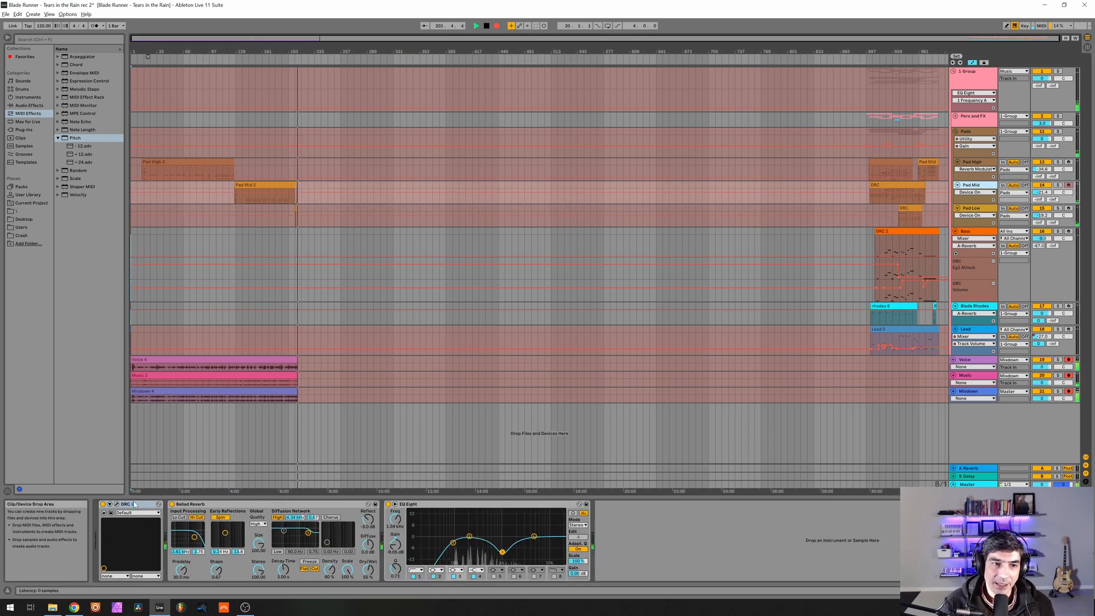
right_click(131, 505)
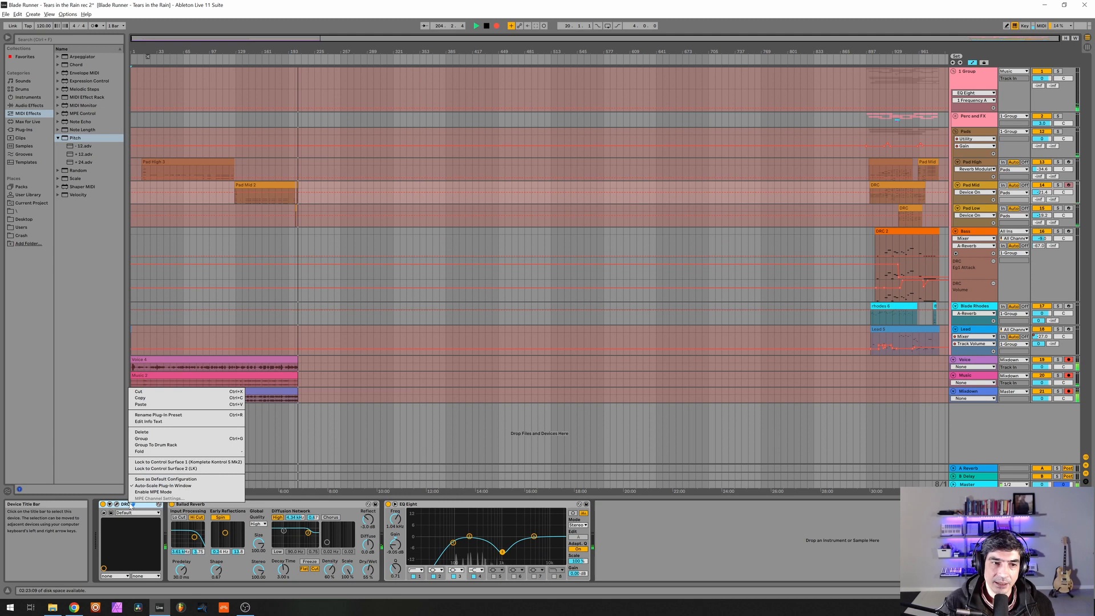
click(150, 398)
click(972, 209)
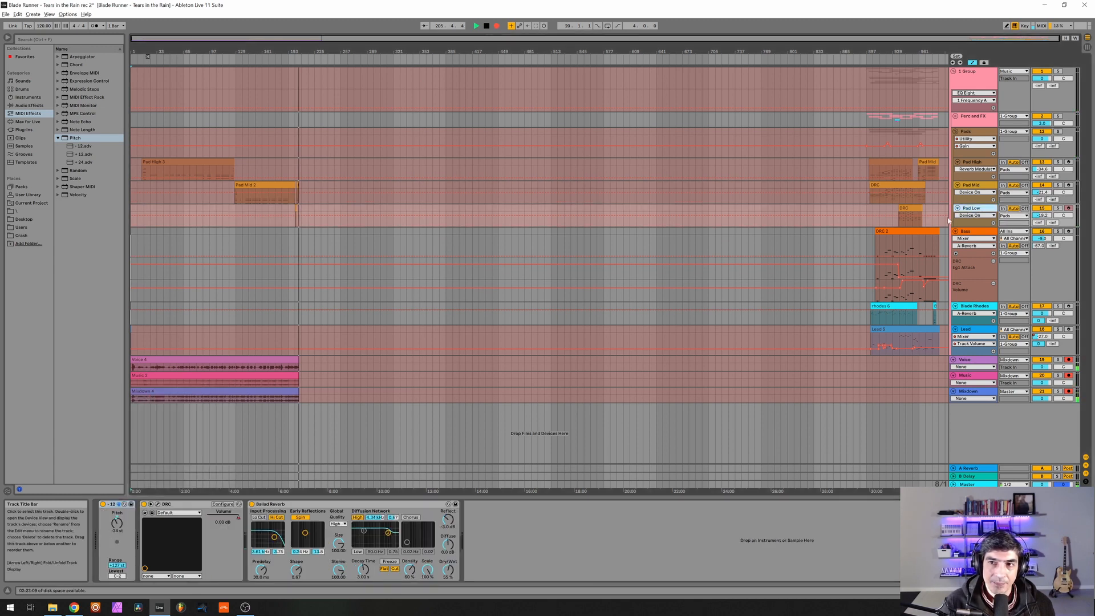
right_click(177, 504)
click(206, 405)
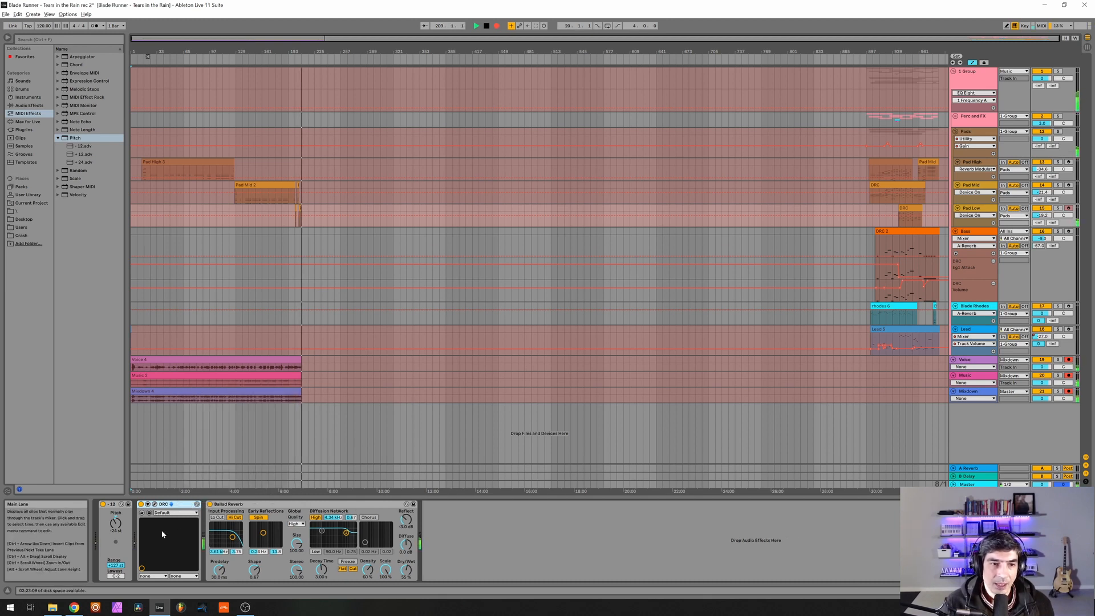
Compare Pad Low with its Pitch device off and on, and check the device chains of Pad Mid and Pad Low.
click(102, 504)
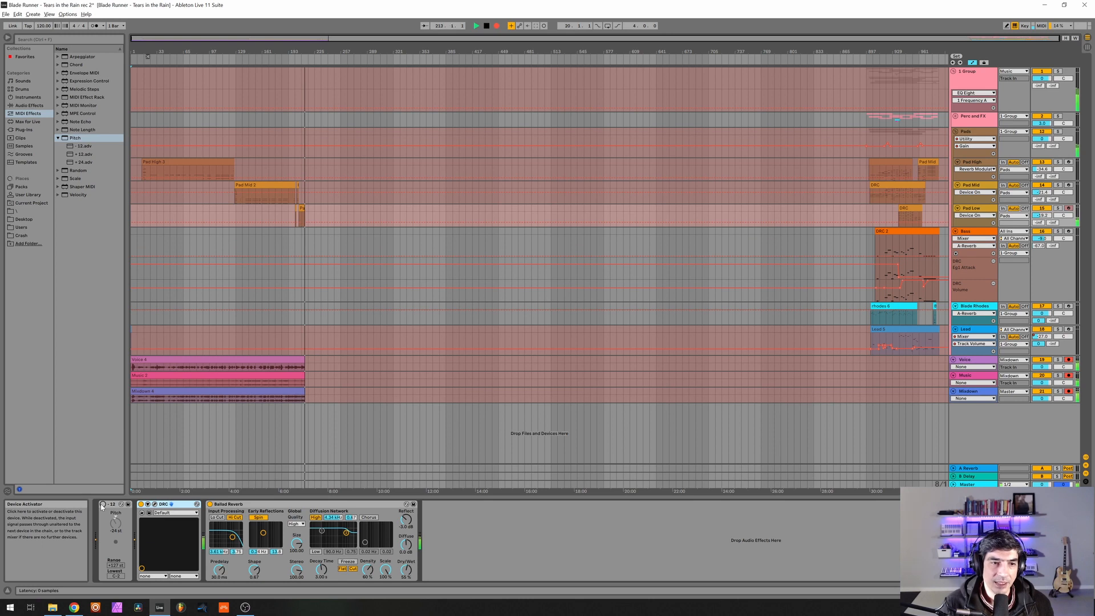
click(103, 504)
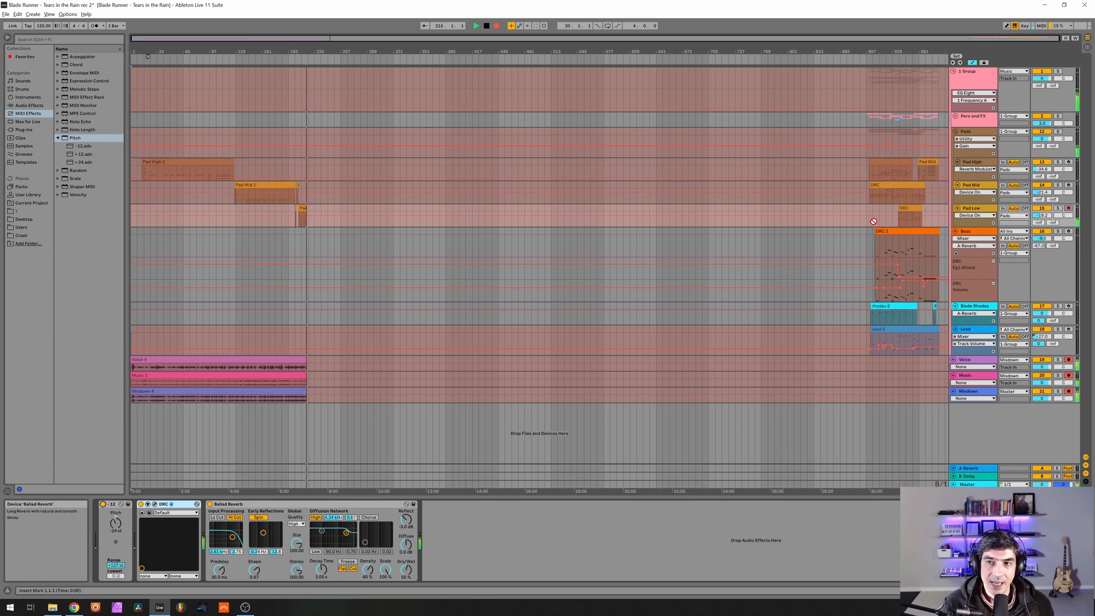
click(950, 189)
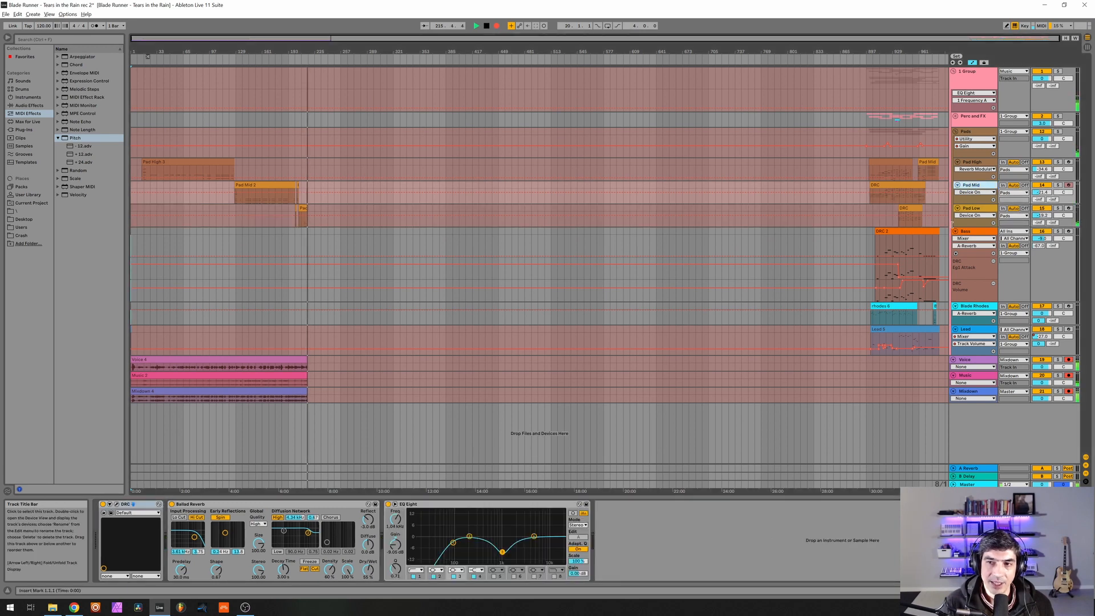
key(Down)
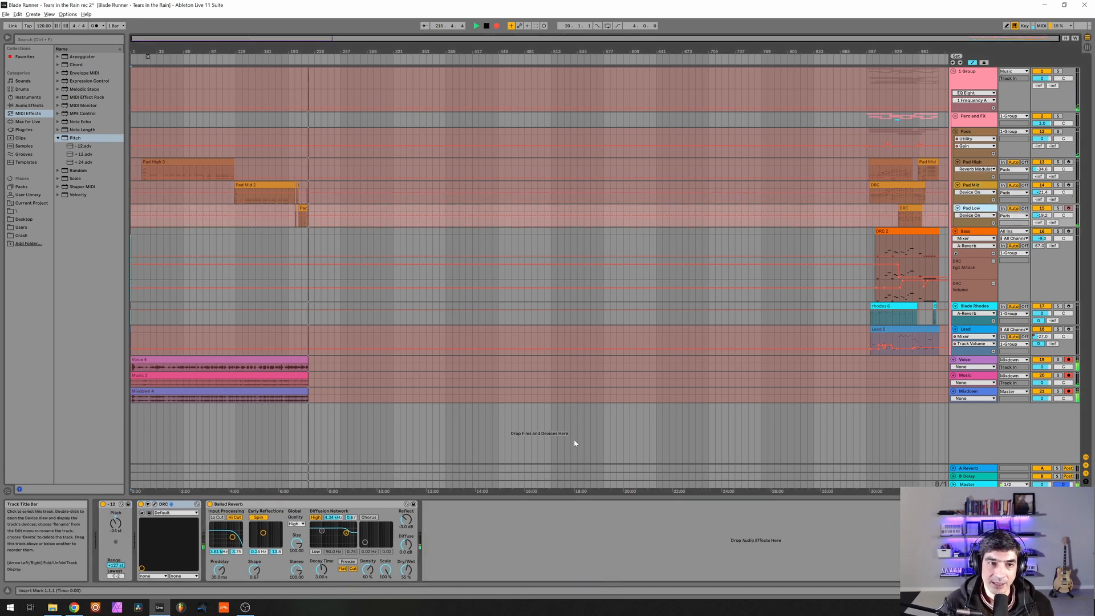
Open the Bass track's DRC synth and revert its Default patch to the original state, confirming the reset.
click(981, 233)
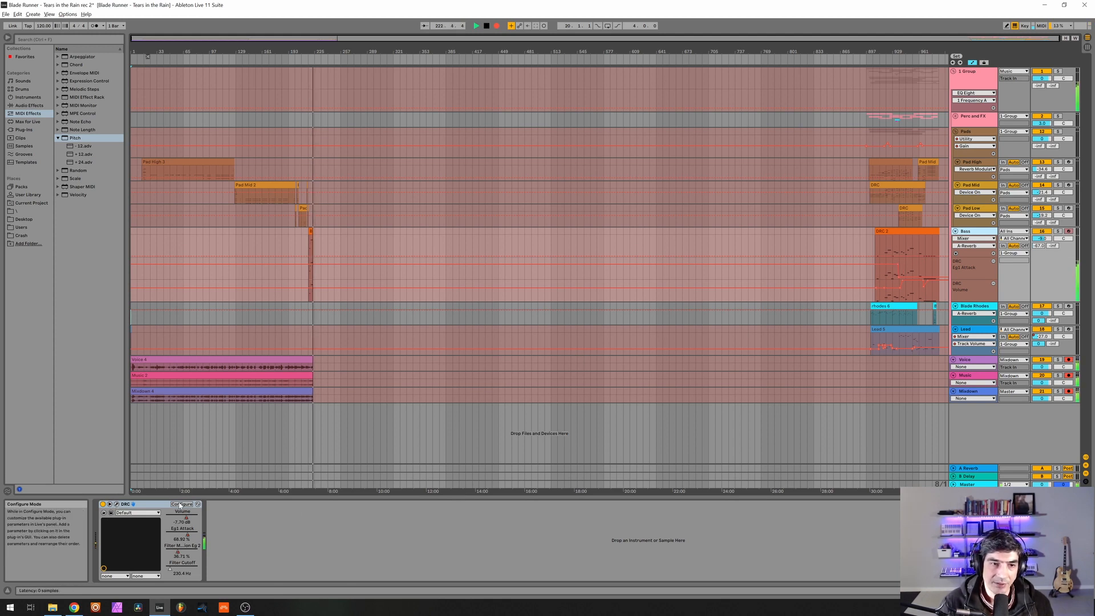
click(116, 504)
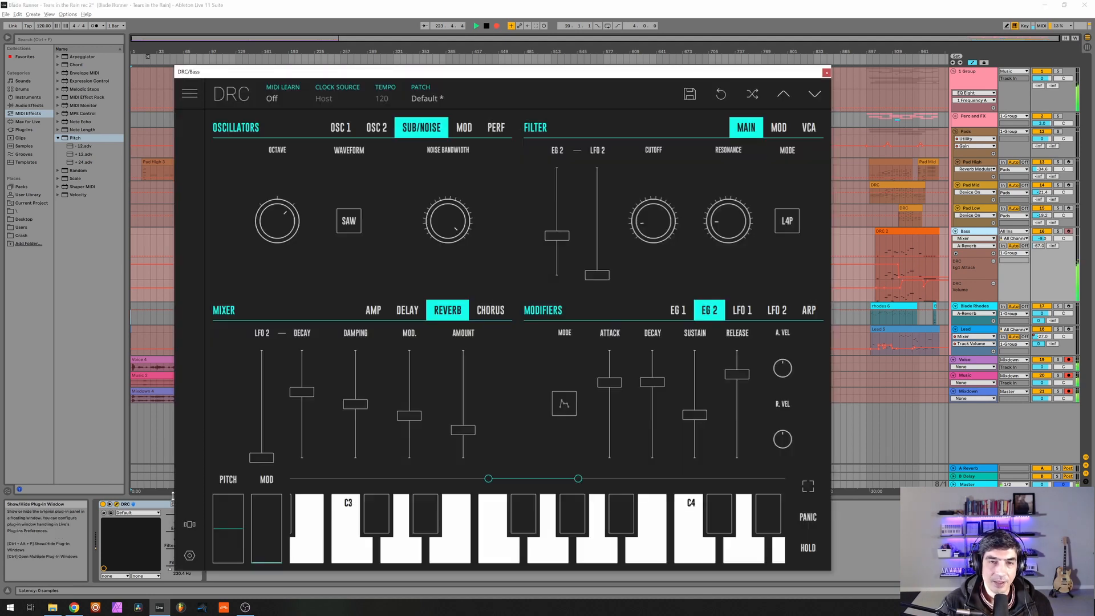
click(509, 101)
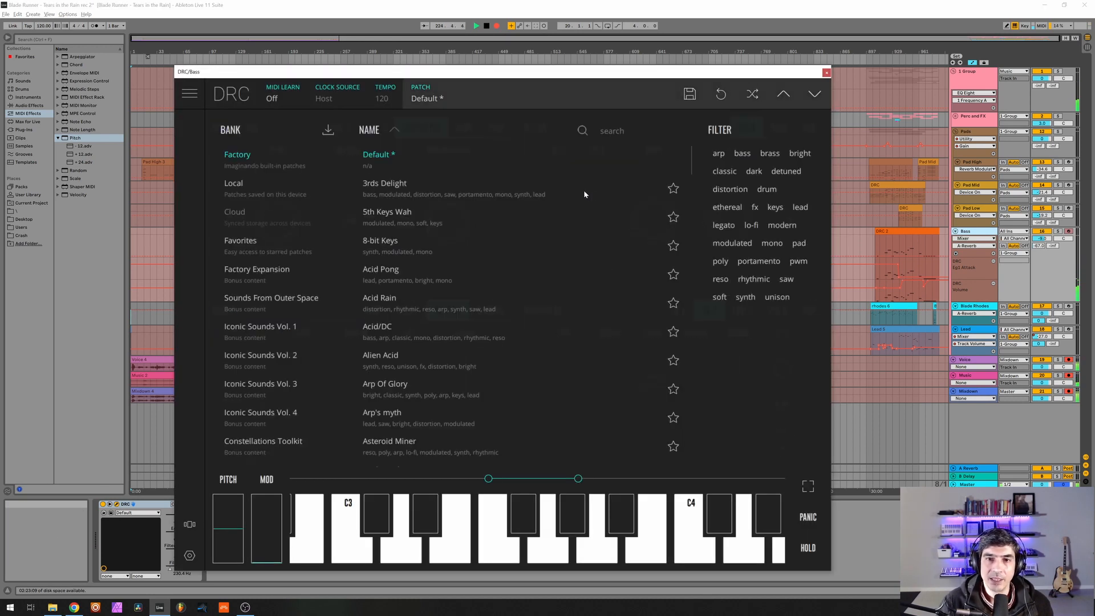
click(722, 94)
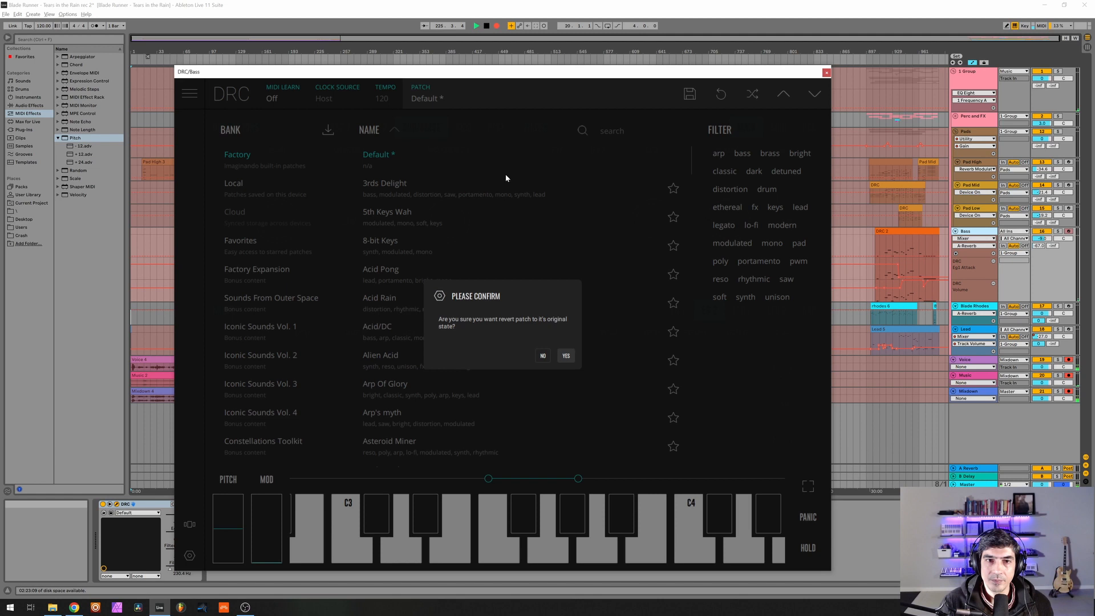
click(566, 356)
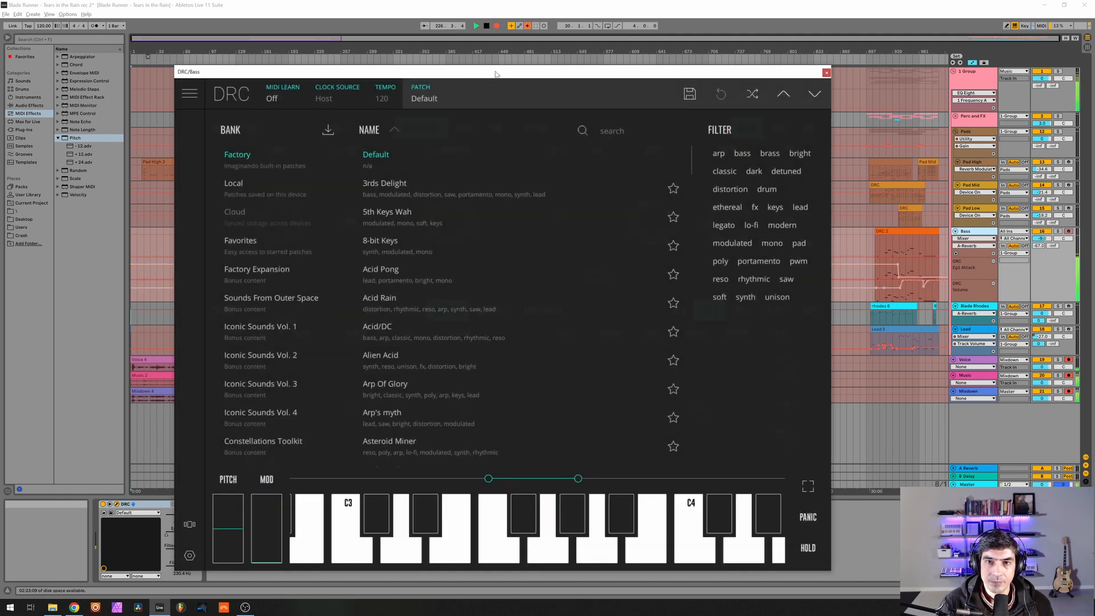
drag(496, 74, 547, 69)
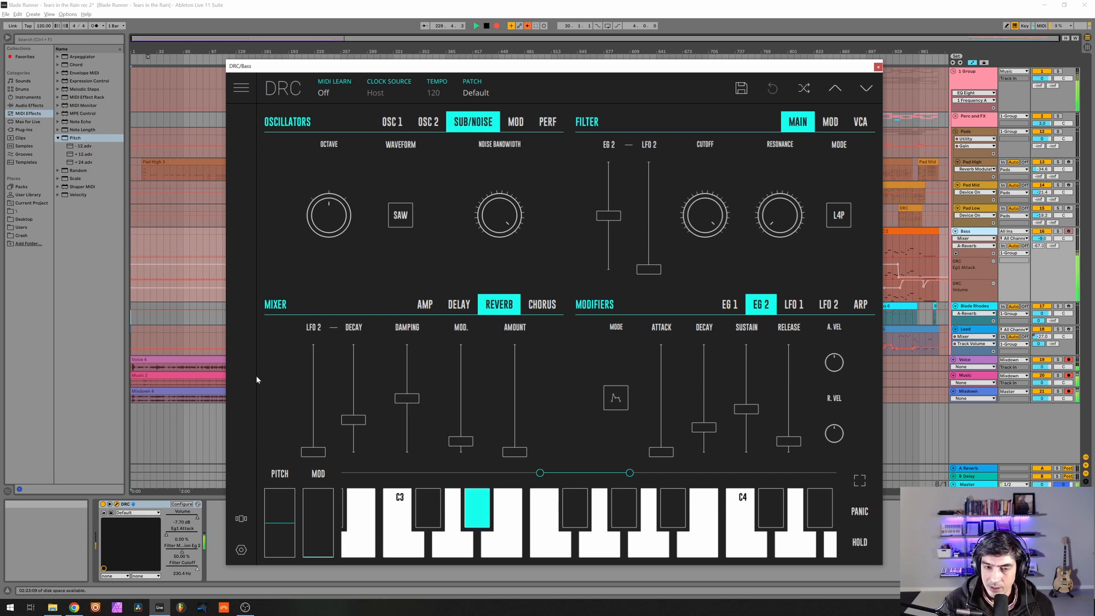
Lower the Bass synth's master level in the amp mixer to about -7.7 dB.
click(422, 307)
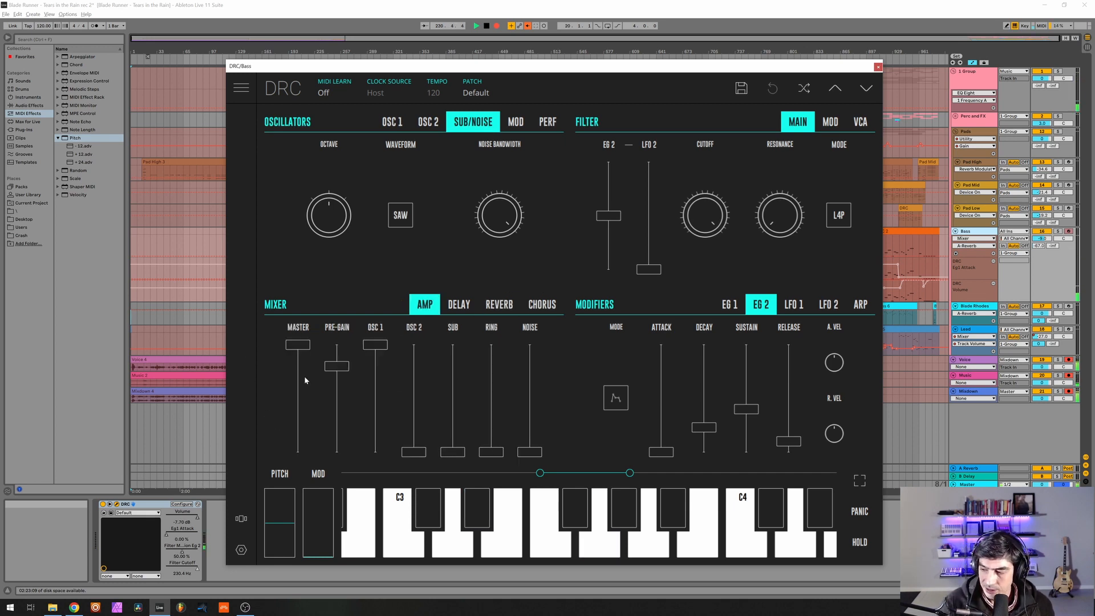
click(305, 381)
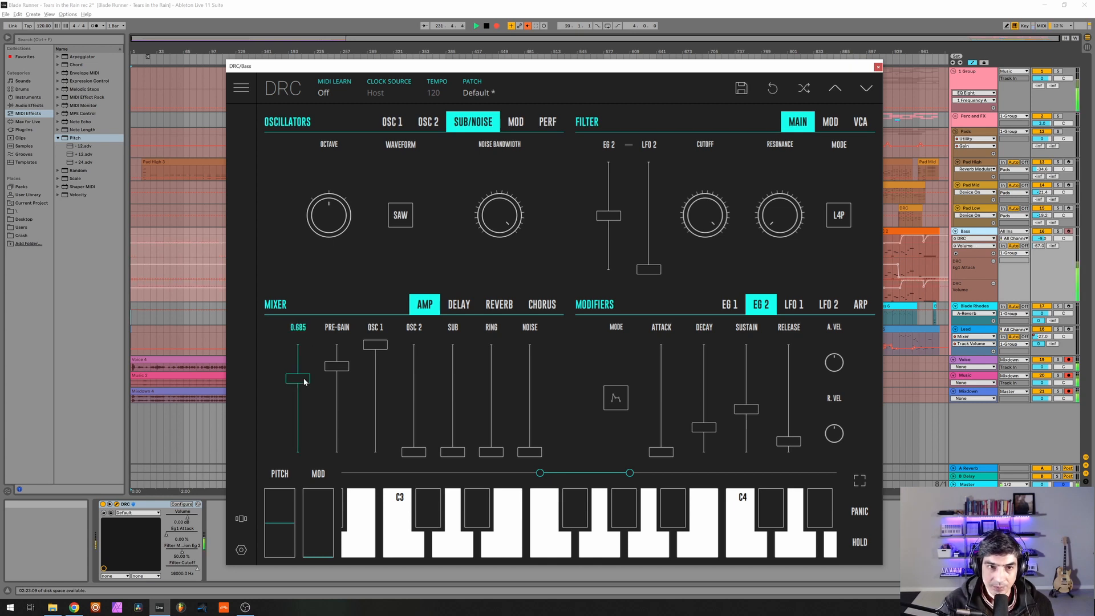
drag(305, 381, 301, 387)
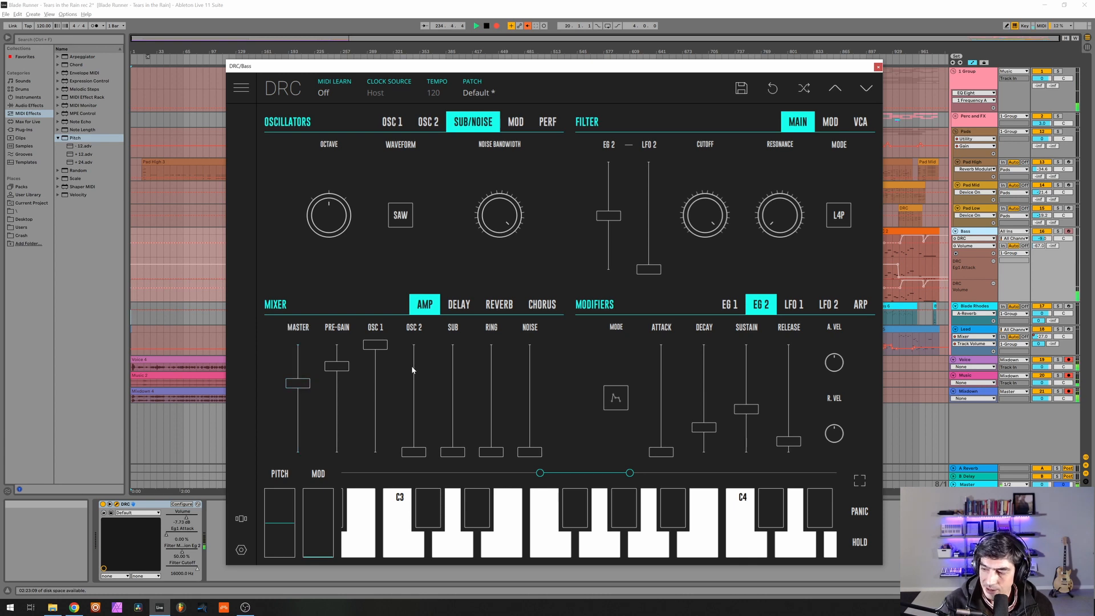
Raise oscillator 2 to full level, lower its octave setting, and detune its fine tuning slightly upward.
drag(412, 365, 416, 240)
click(428, 122)
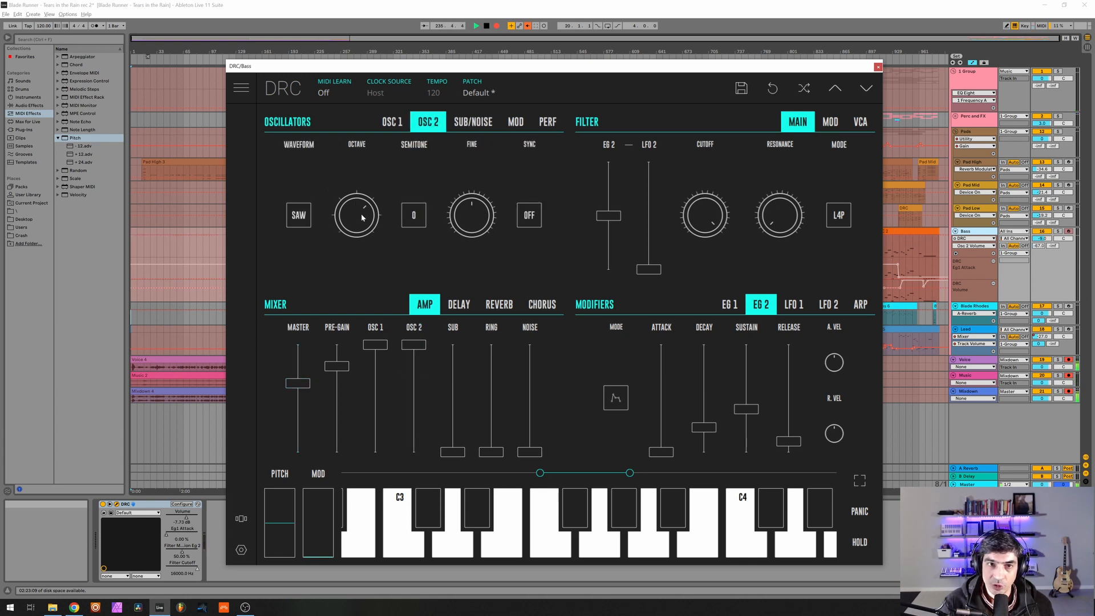
drag(361, 213, 364, 303)
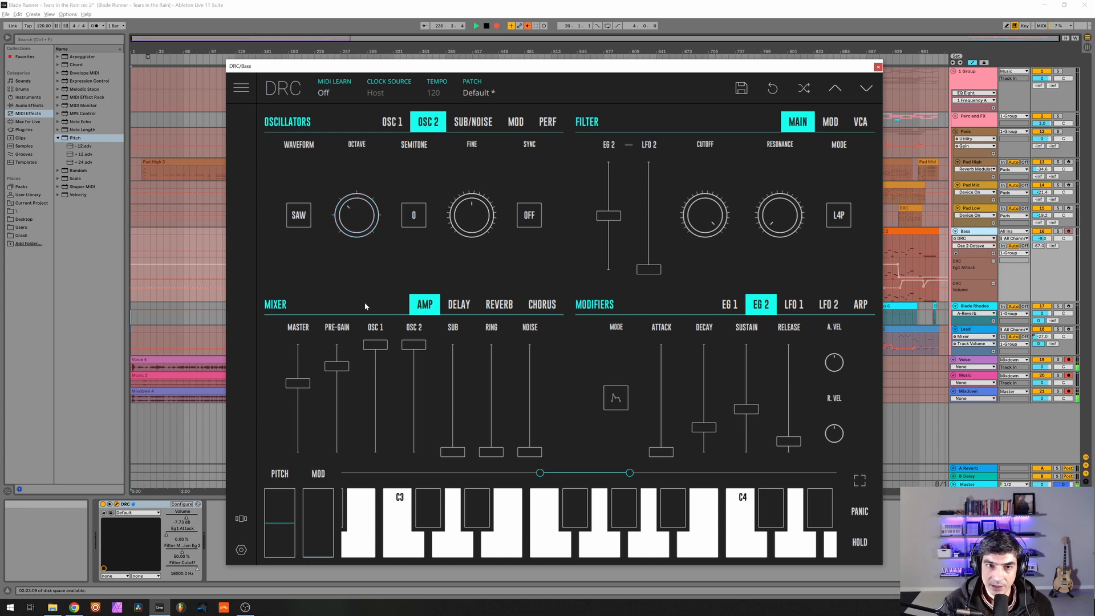
click(477, 224)
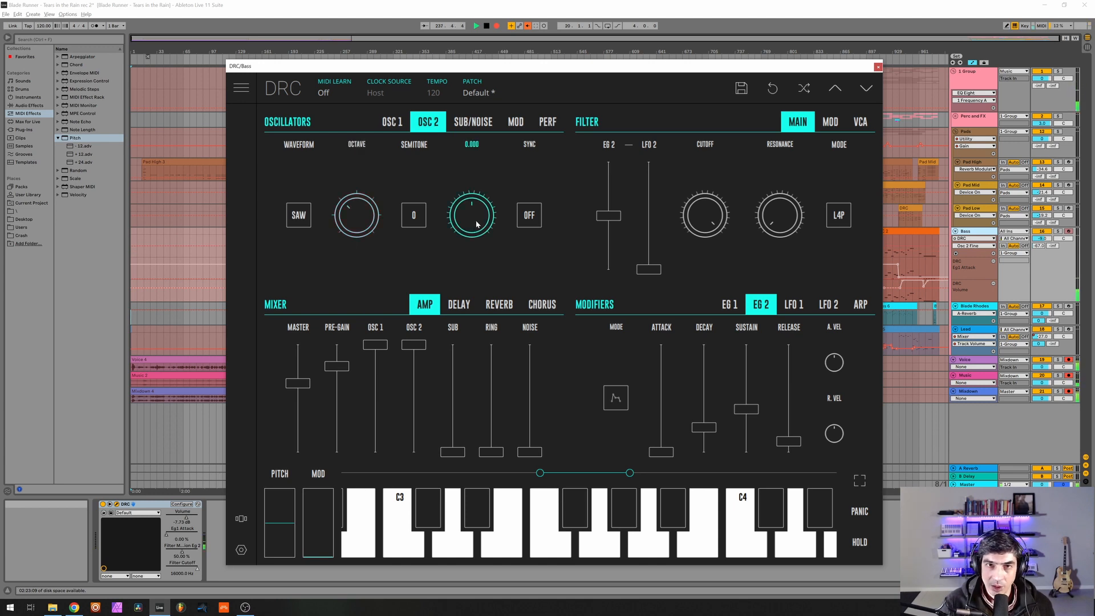
drag(502, 213, 532, 204)
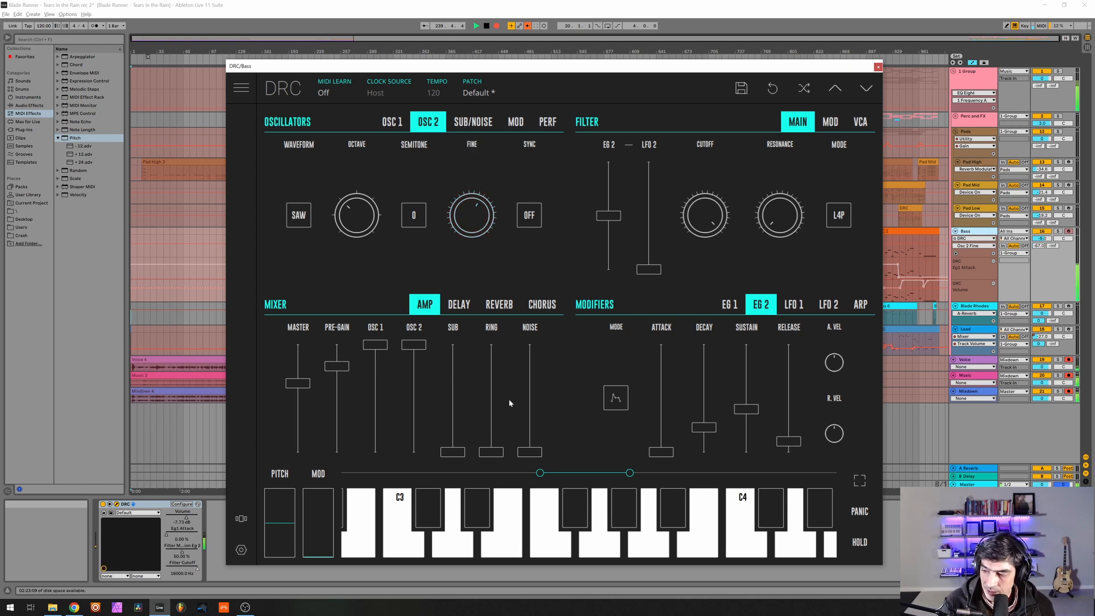
Raise the sub oscillator to full level and turn its octave setting up one notch.
click(473, 121)
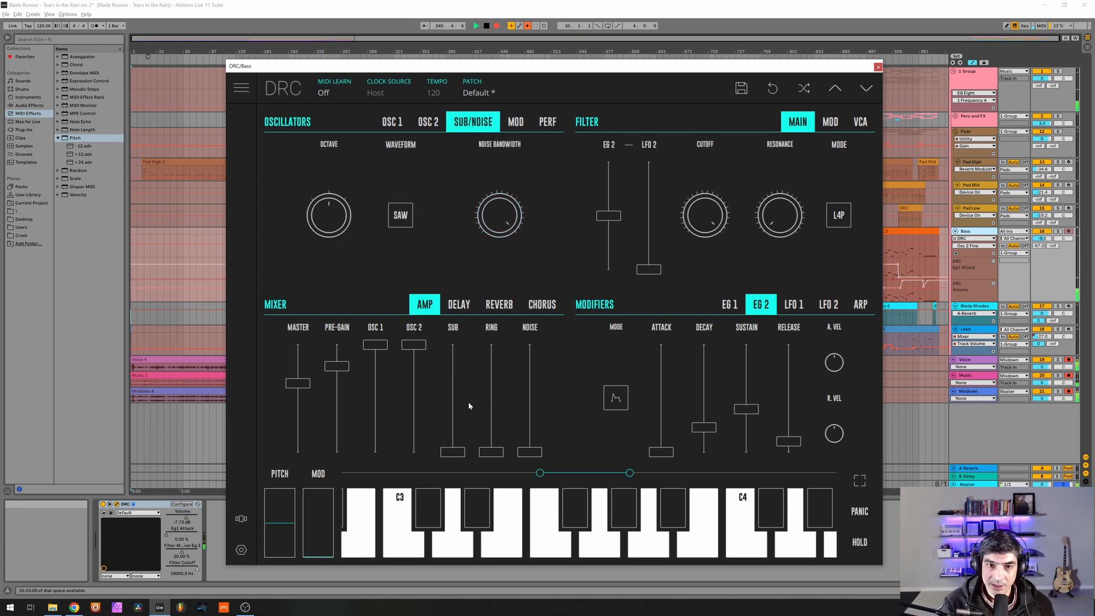
drag(468, 402, 439, 212)
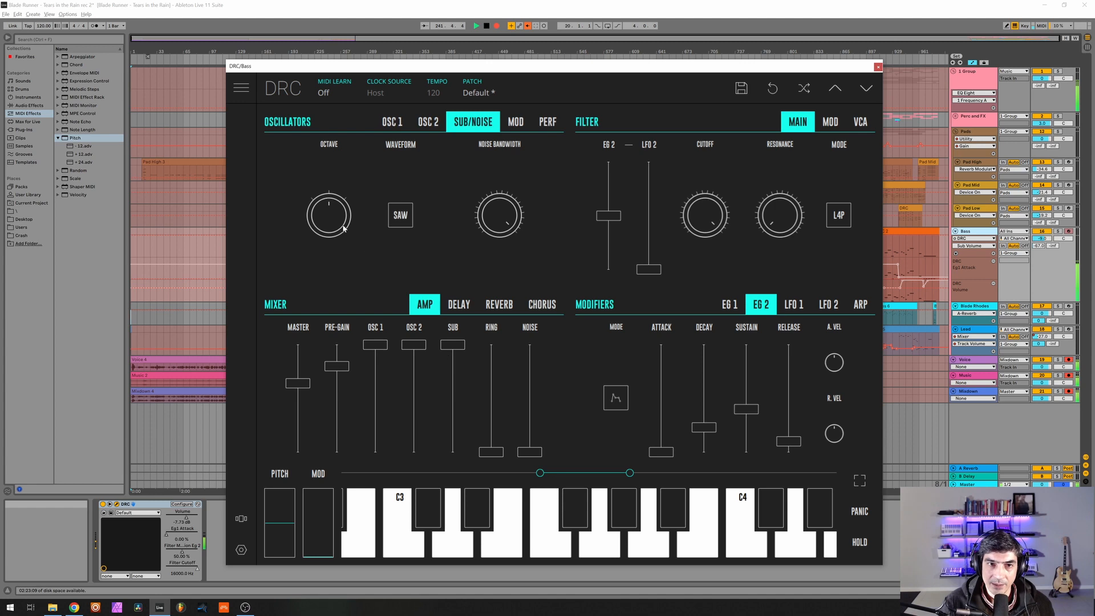
drag(343, 228, 338, 189)
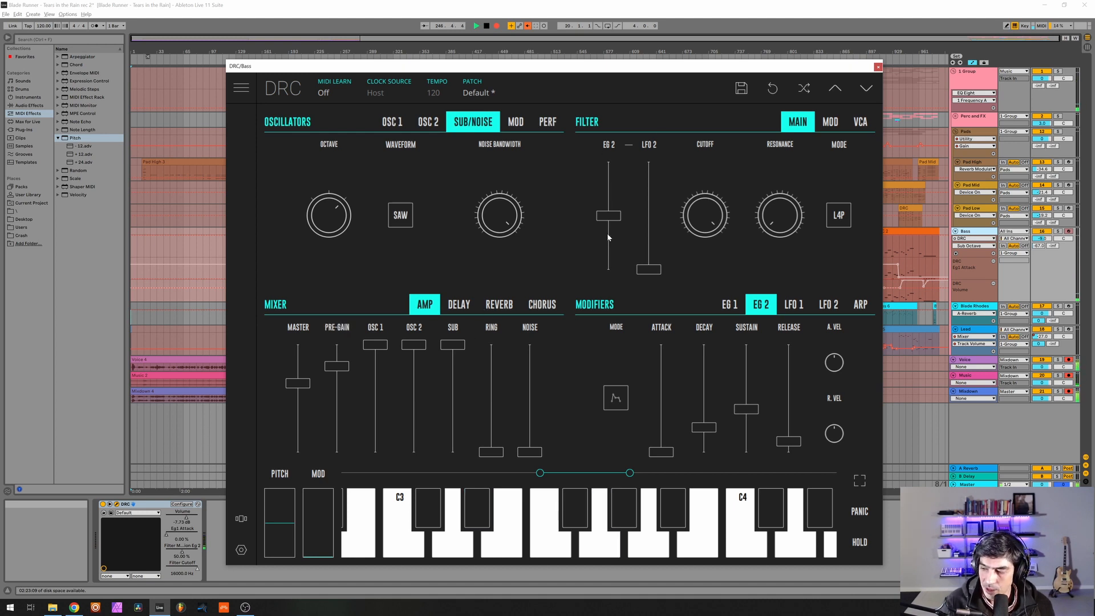
Set the filter's EG 2 modulation to about 37% and cutoff to about 230 Hz, and raise the resonance slightly.
drag(607, 233, 615, 233)
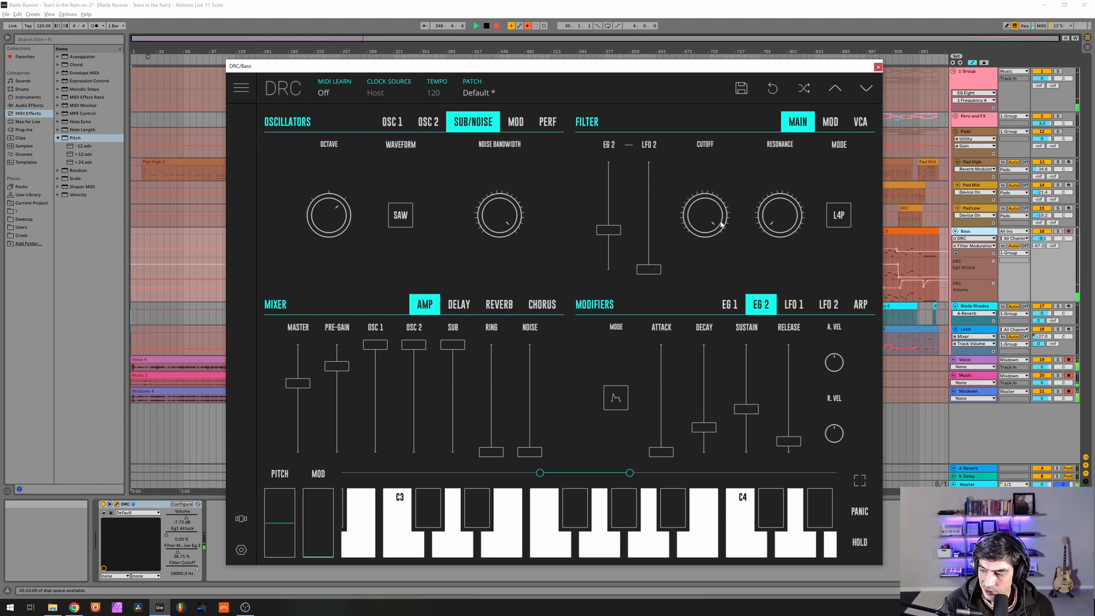
drag(722, 224, 693, 570)
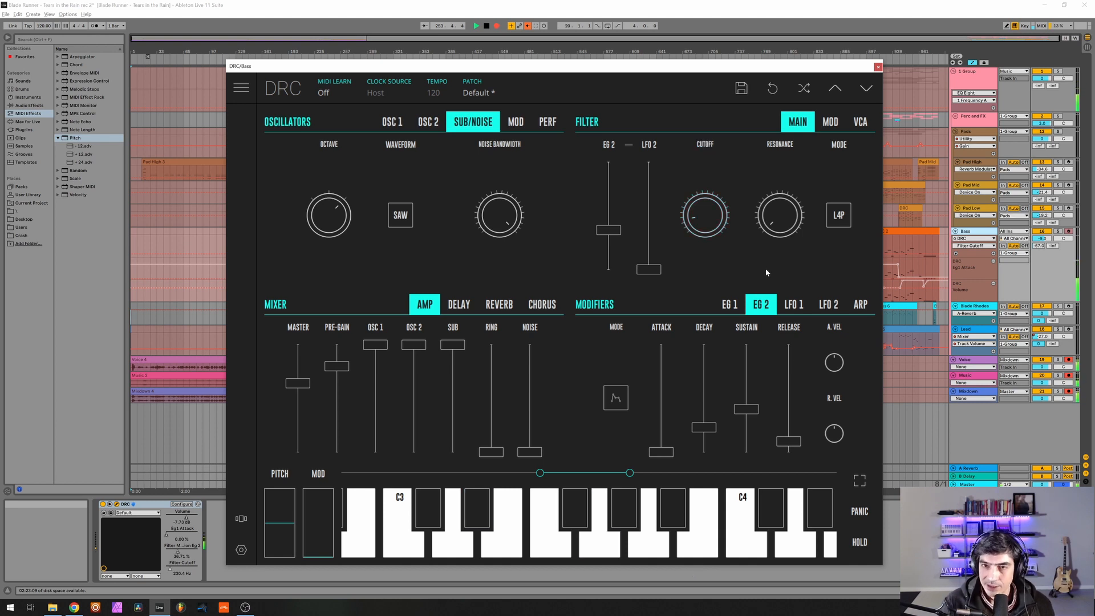
drag(776, 215, 885, 183)
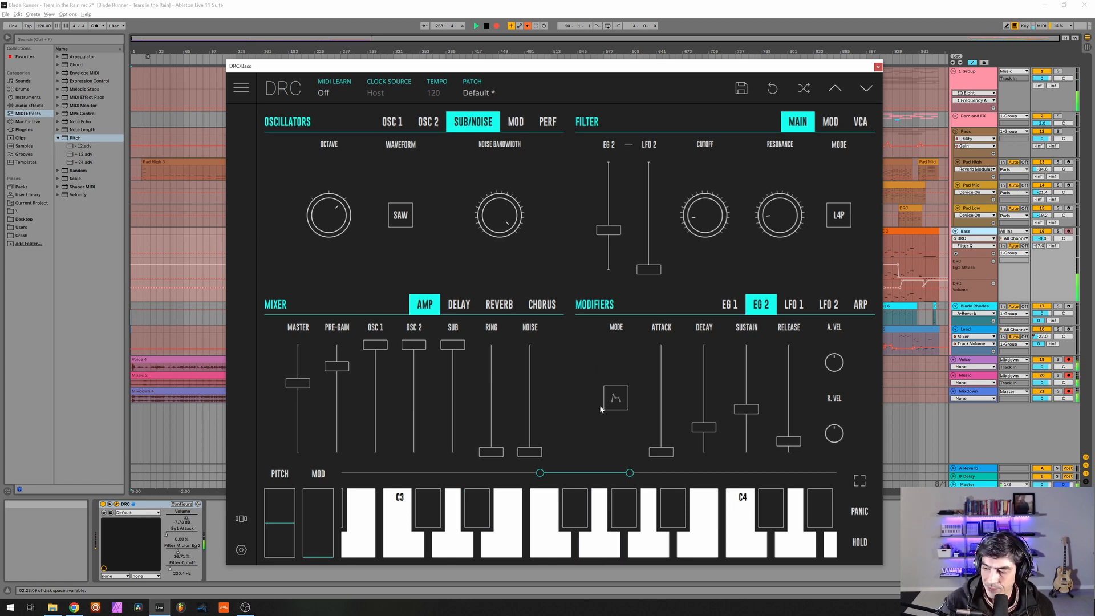
Set EG 1's attack to about 69% and raise its release.
click(730, 304)
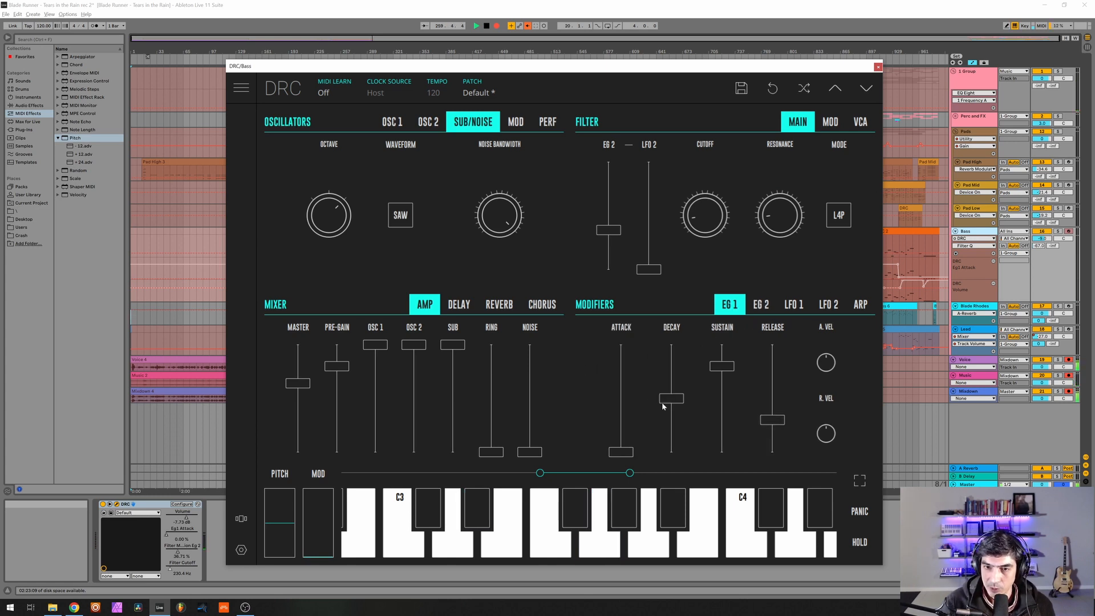
drag(630, 409, 637, 384)
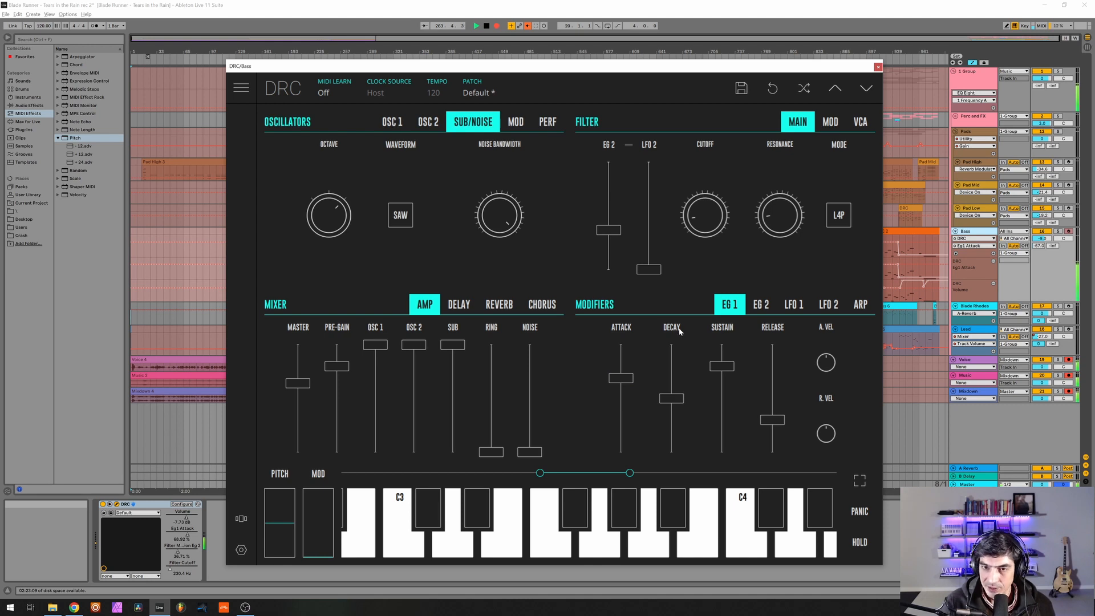
mouse_move(717, 329)
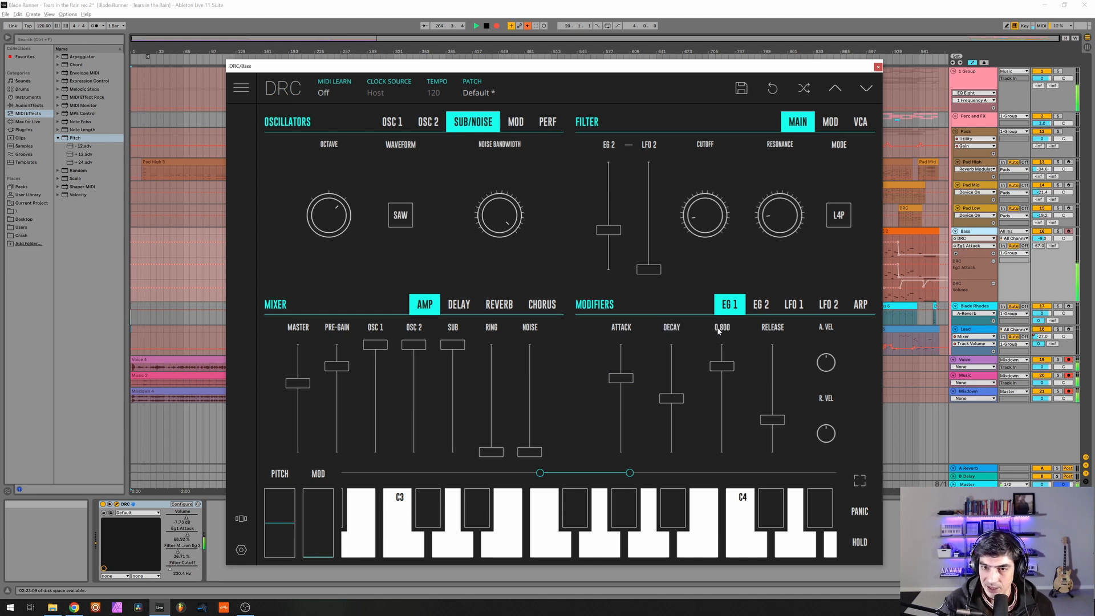
click(774, 378)
drag(774, 383, 778, 378)
Set EG 2's attack and decay to about 0.7 and its release to about 0.8 on the Bass synth.
click(761, 304)
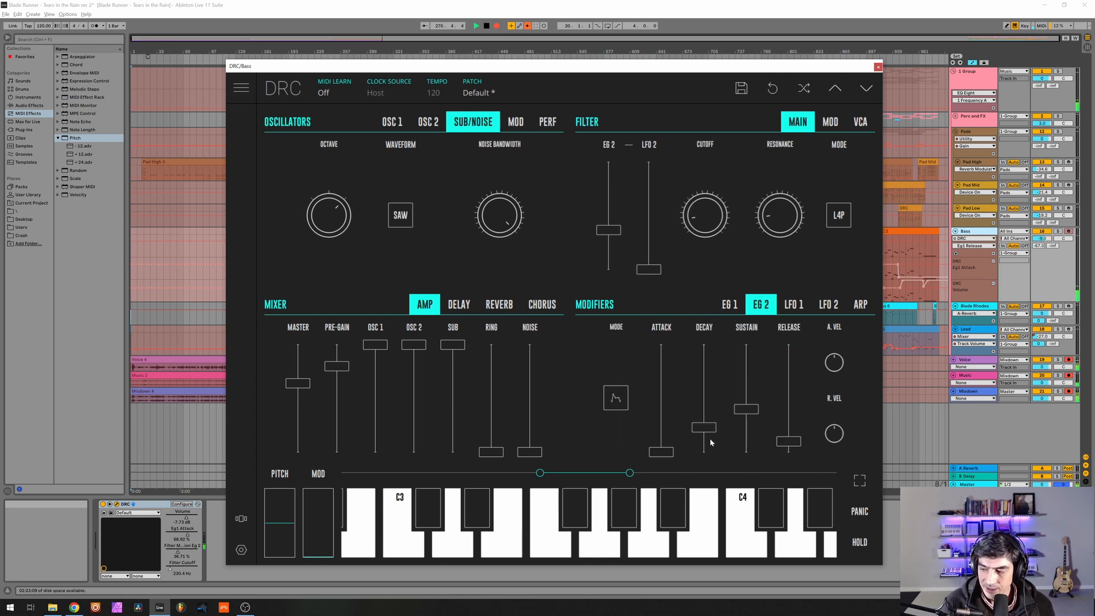
drag(672, 388, 700, 377)
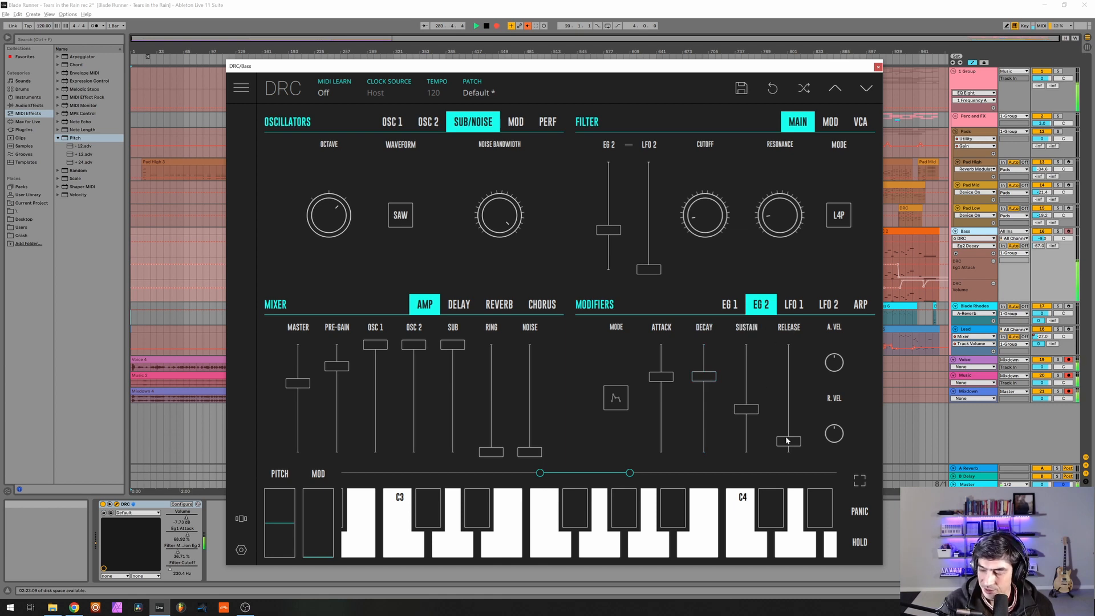
drag(790, 378, 799, 371)
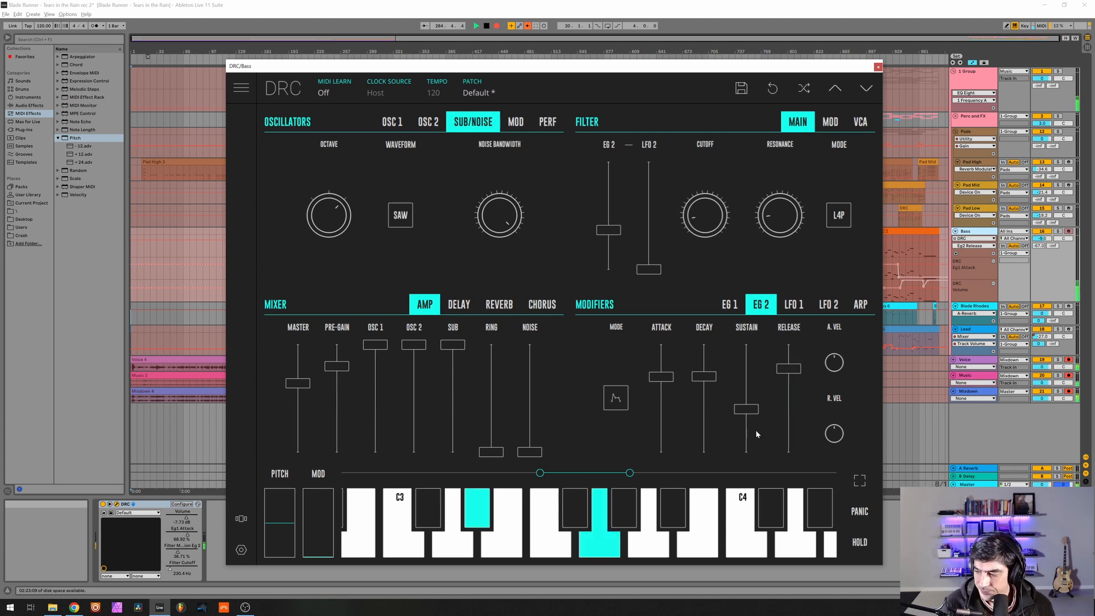
Raise the Bass synth's reverb amount to about 25%, decay to about 60% and modulation to about 0.39, and close the synth.
click(499, 304)
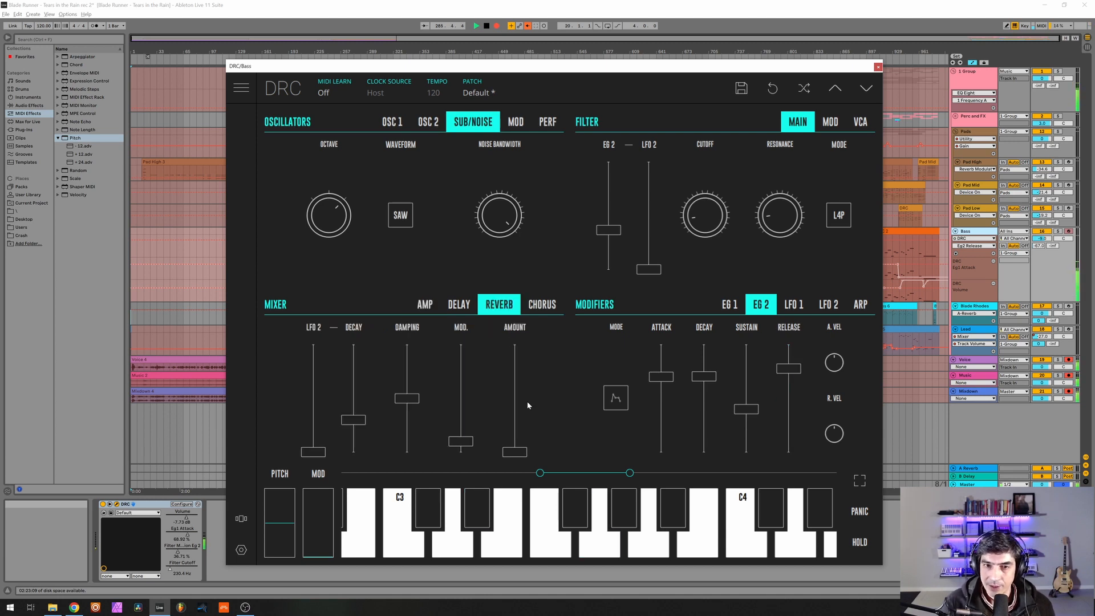
drag(512, 431, 533, 423)
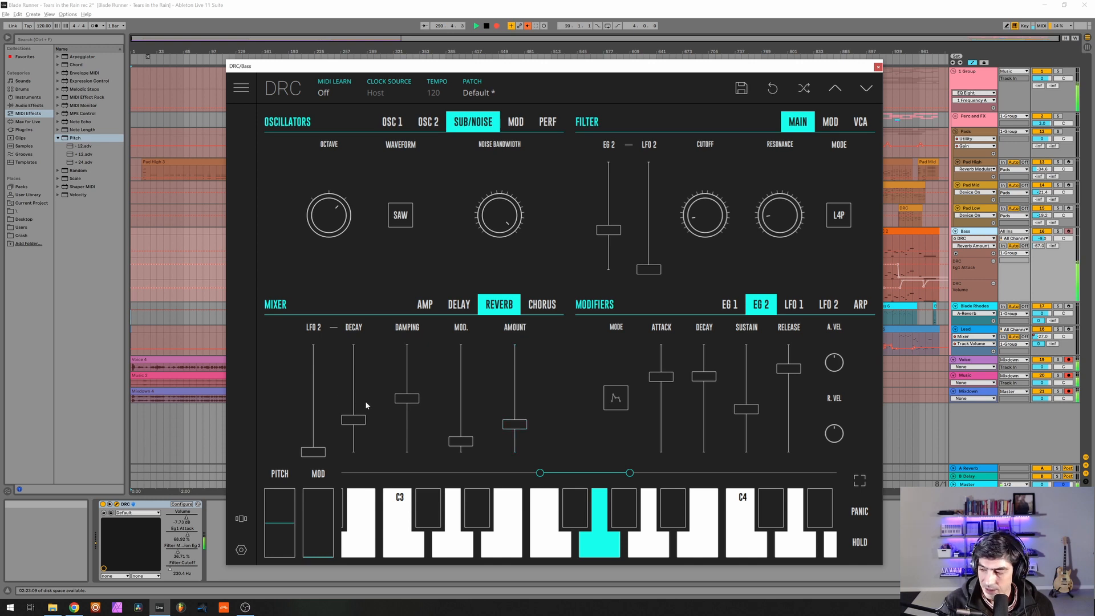
mouse_move(365, 402)
mouse_down()
mouse_move(390, 386)
mouse_move(379, 385)
mouse_up()
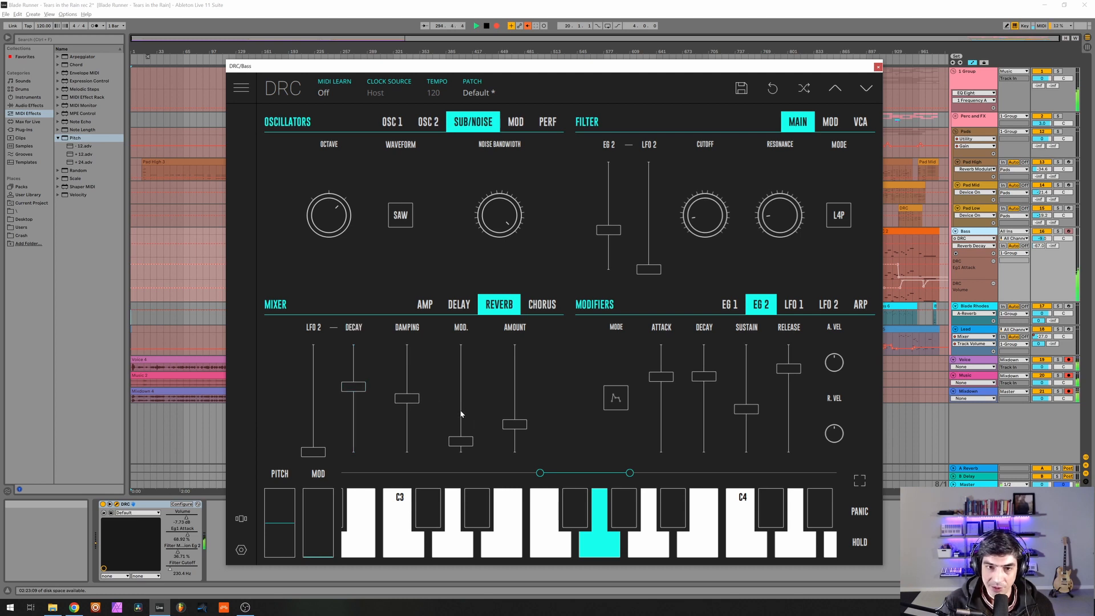
mouse_move(460, 410)
mouse_down()
mouse_move(455, 420)
mouse_move(469, 410)
mouse_up()
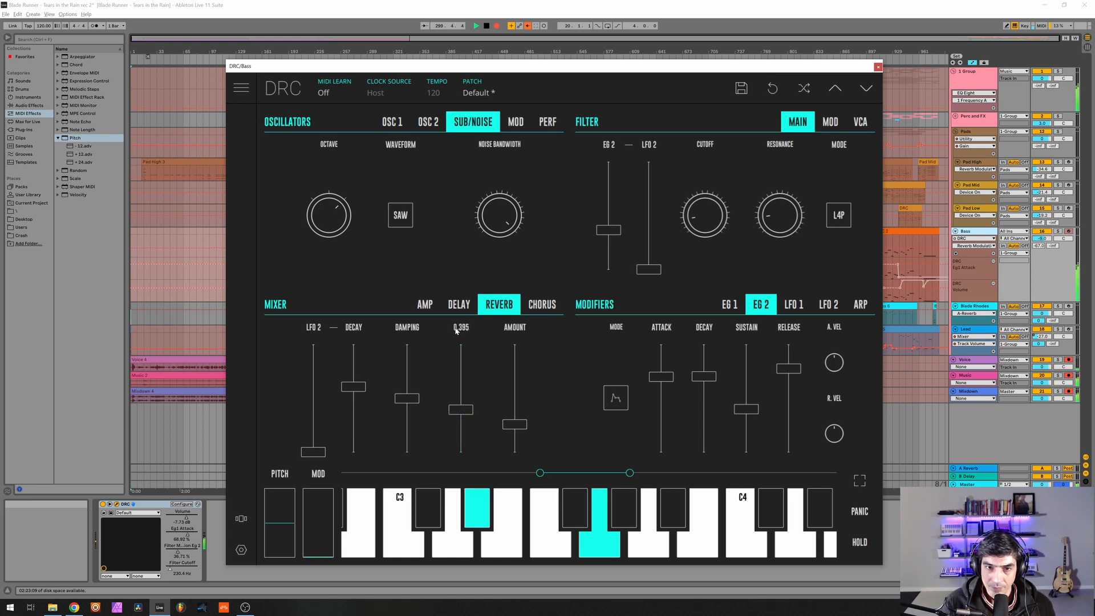
drag(464, 416, 467, 414)
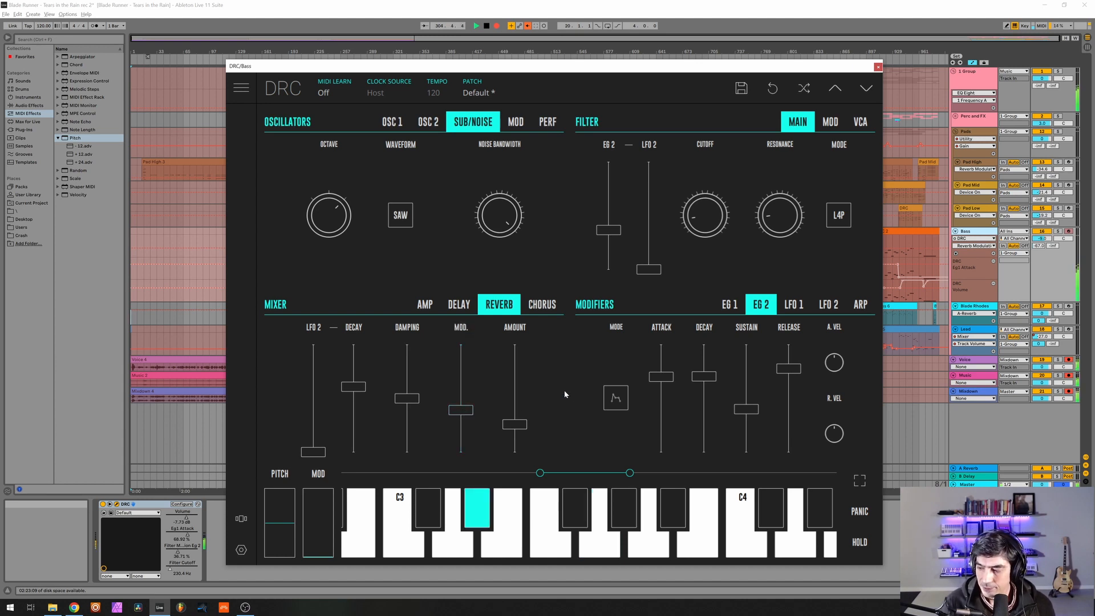
click(879, 67)
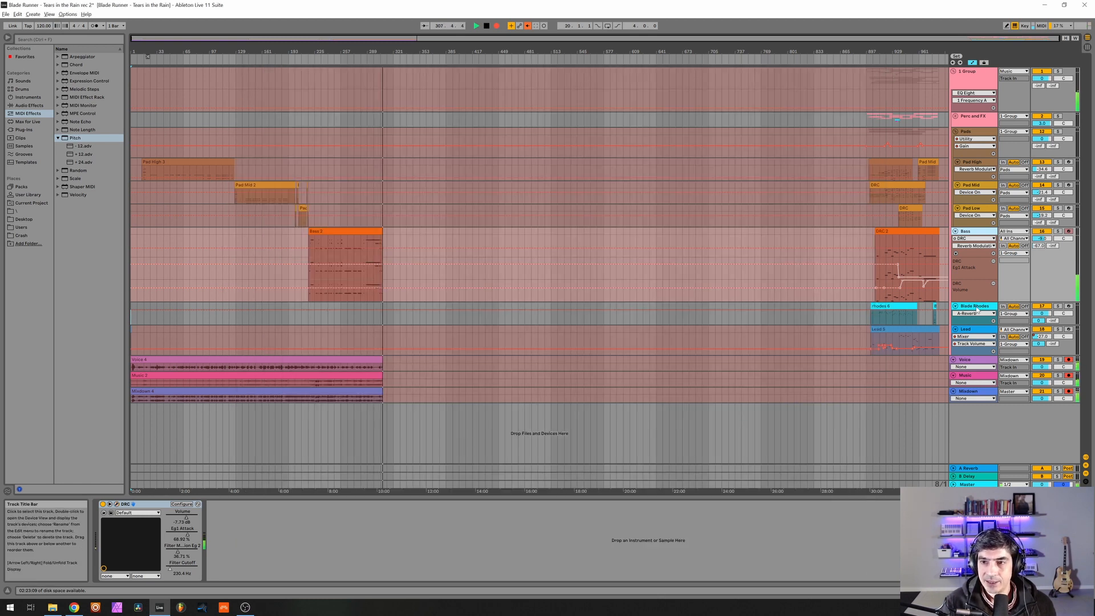
Select the Blade Rhodes track and compare its sound with the -36 st Pitch effect bypassed and re-enabled.
click(977, 309)
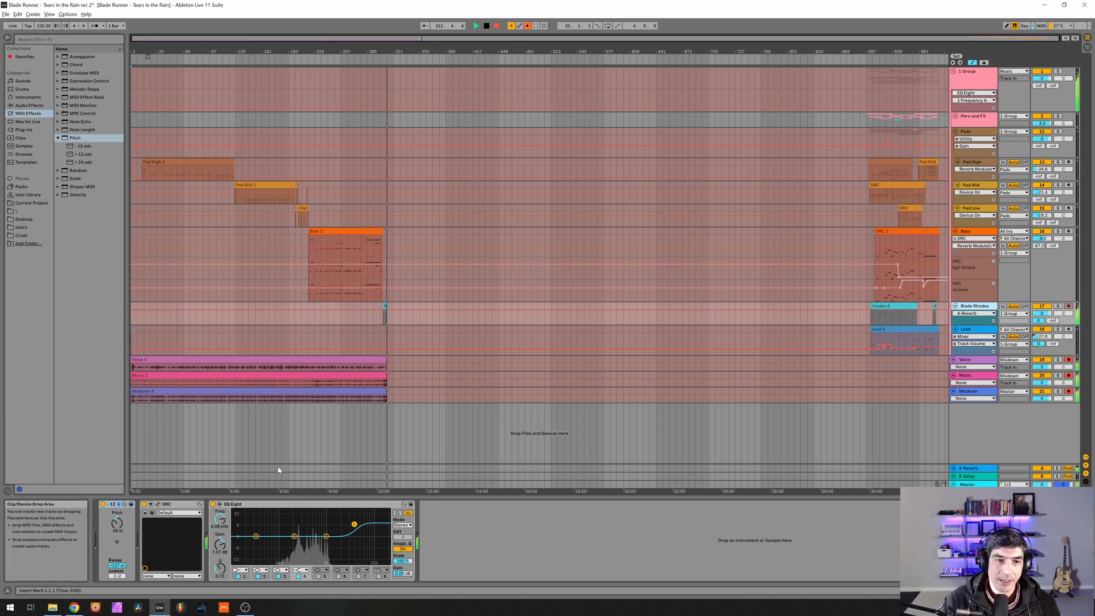
click(284, 504)
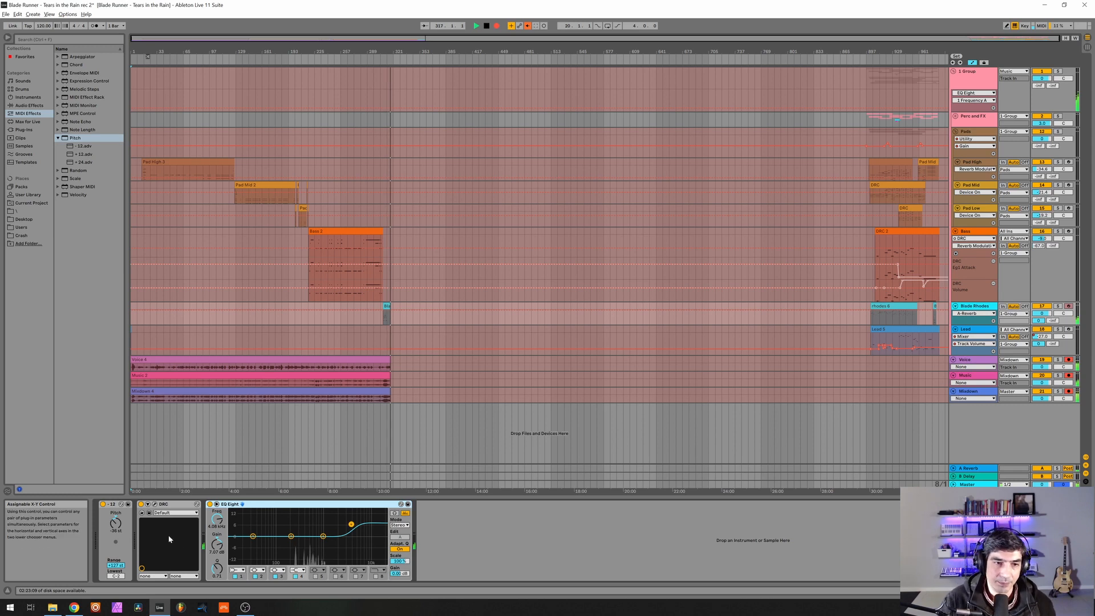
click(103, 504)
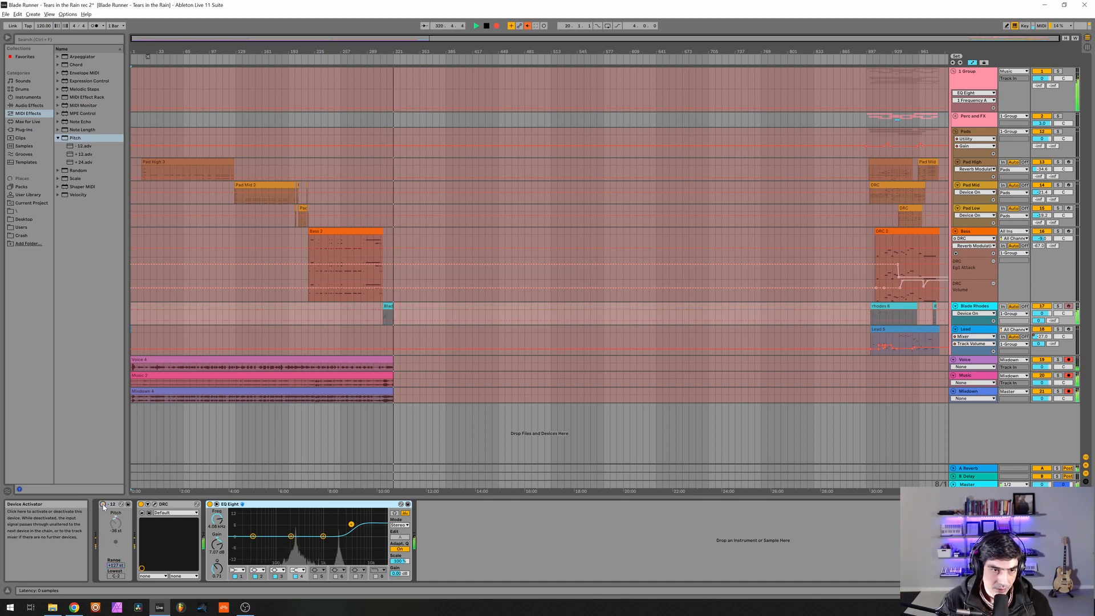
click(103, 504)
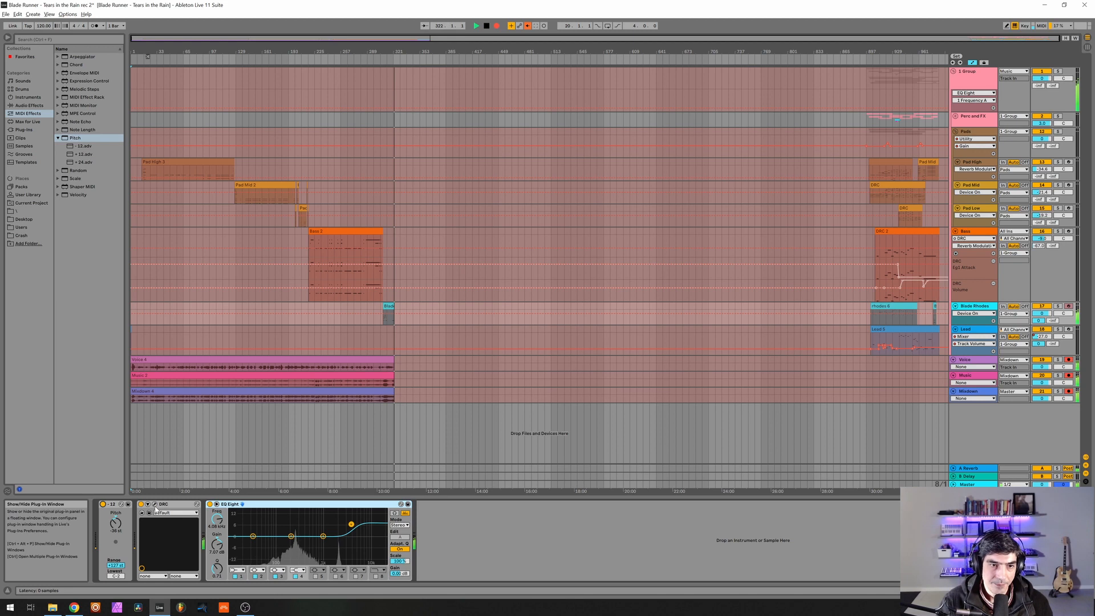
Open the DRC synth on the Blade Rhodes track and revert its Default patch to the original state.
click(155, 506)
click(468, 82)
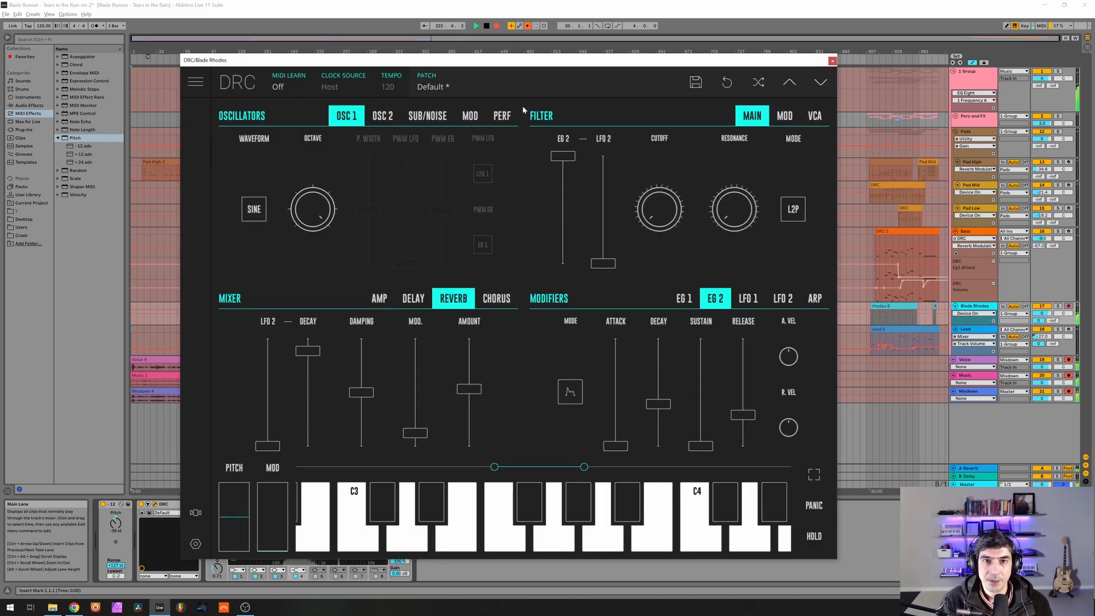
click(723, 87)
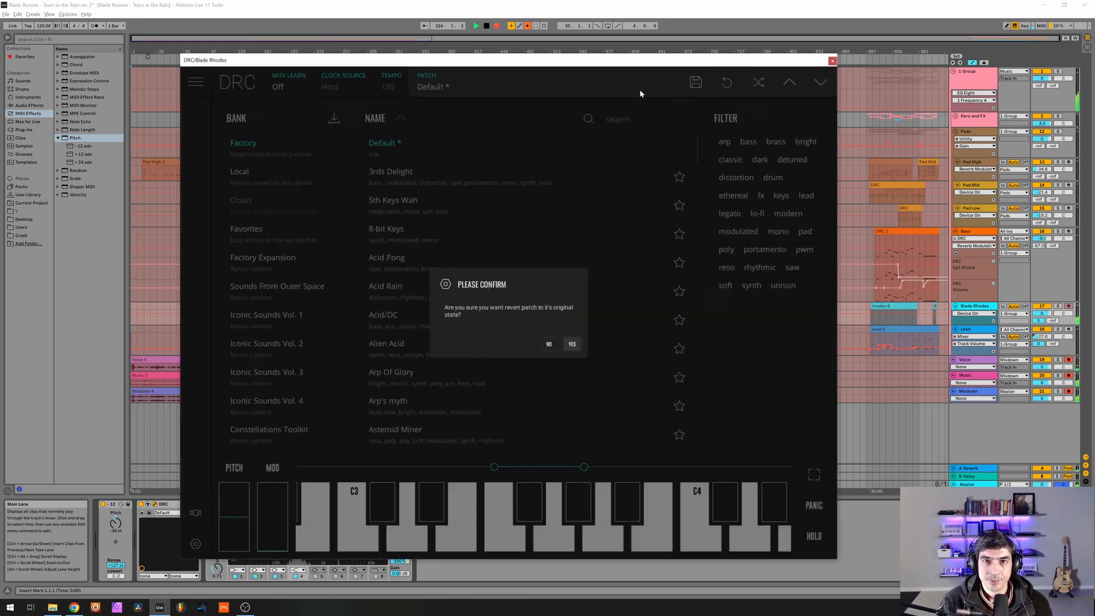
click(572, 344)
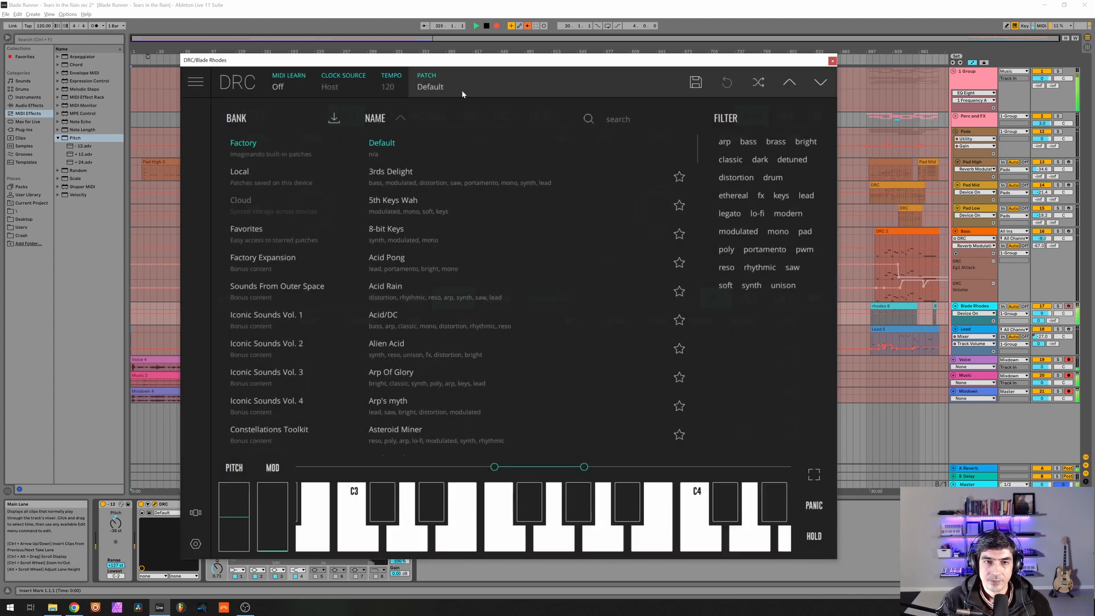
Set oscillator 1's octave to 3 and its waveform to sine.
drag(311, 233, 302, 3)
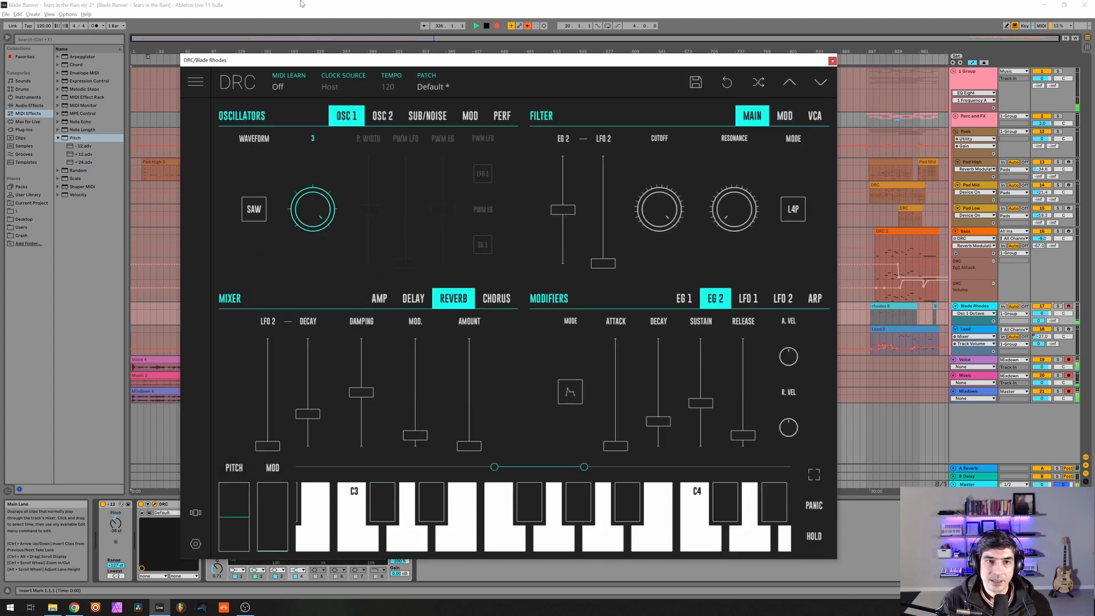
click(253, 216)
click(250, 245)
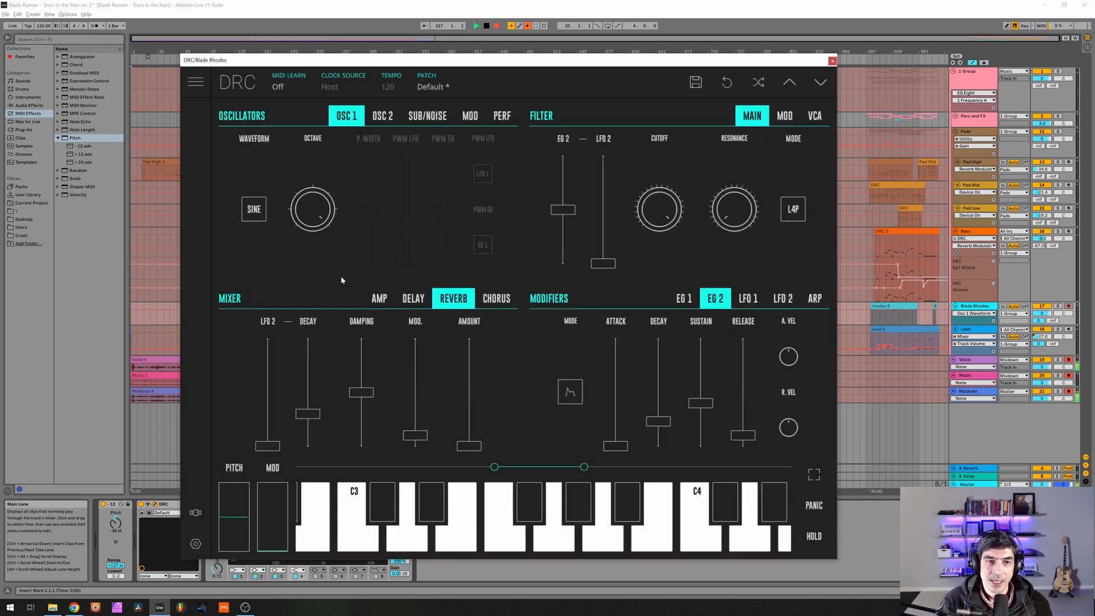
Lower the amp mixer's master to about 80%, pre-gain to about 55% and oscillator 1 level to about 87%.
click(384, 299)
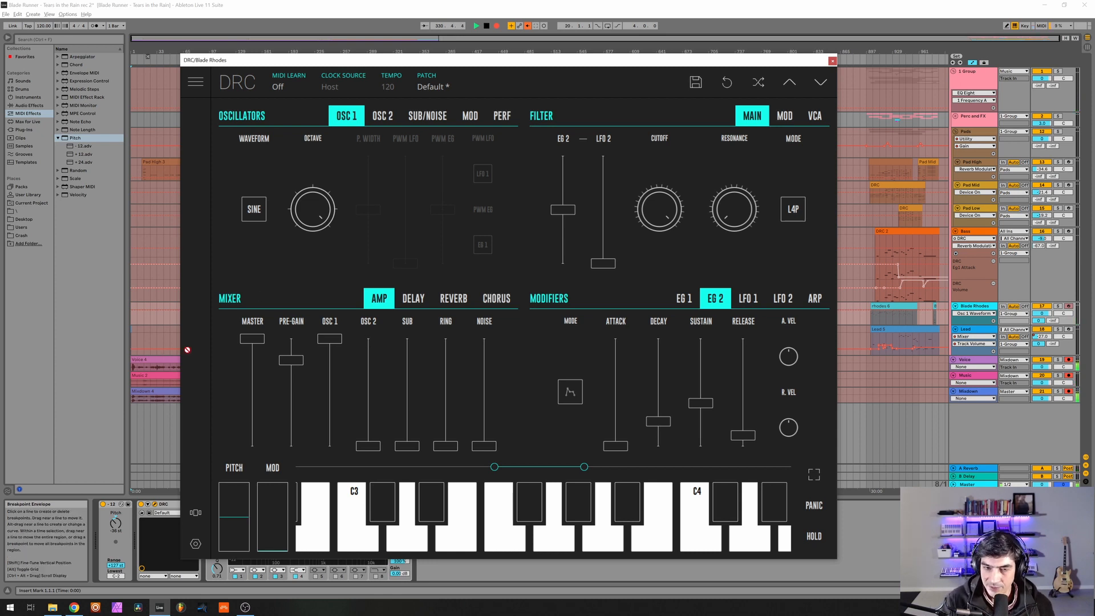
drag(254, 370, 272, 366)
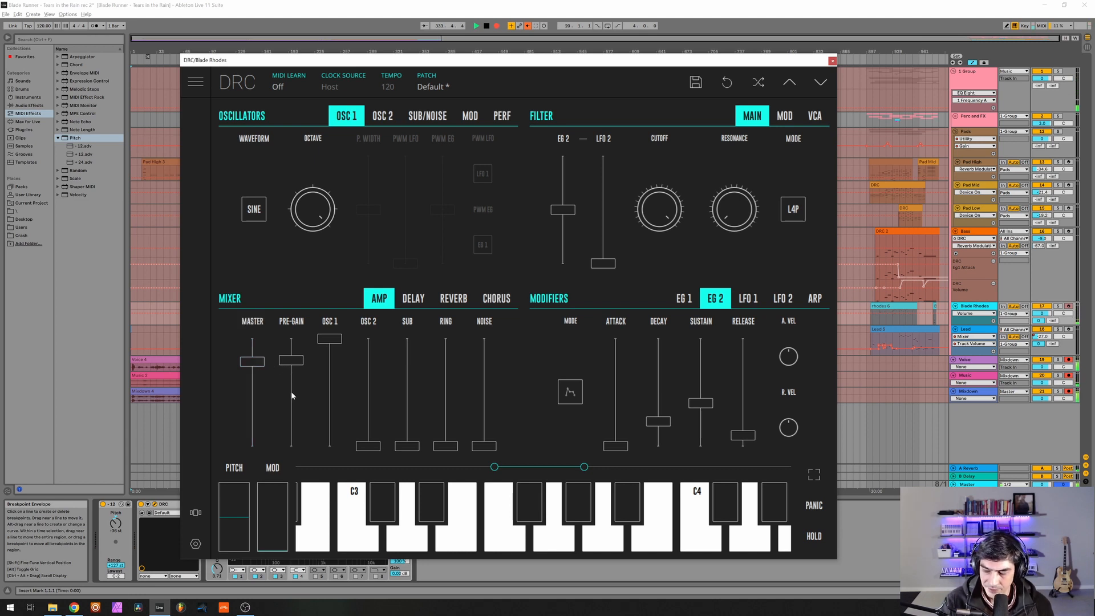
drag(291, 391, 296, 388)
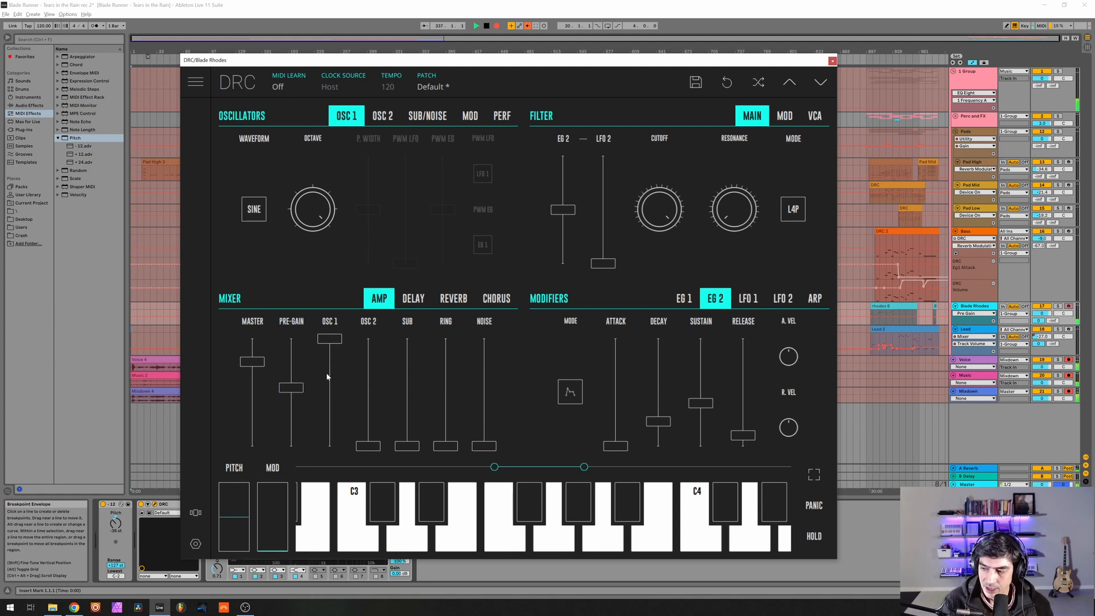
drag(320, 342, 347, 355)
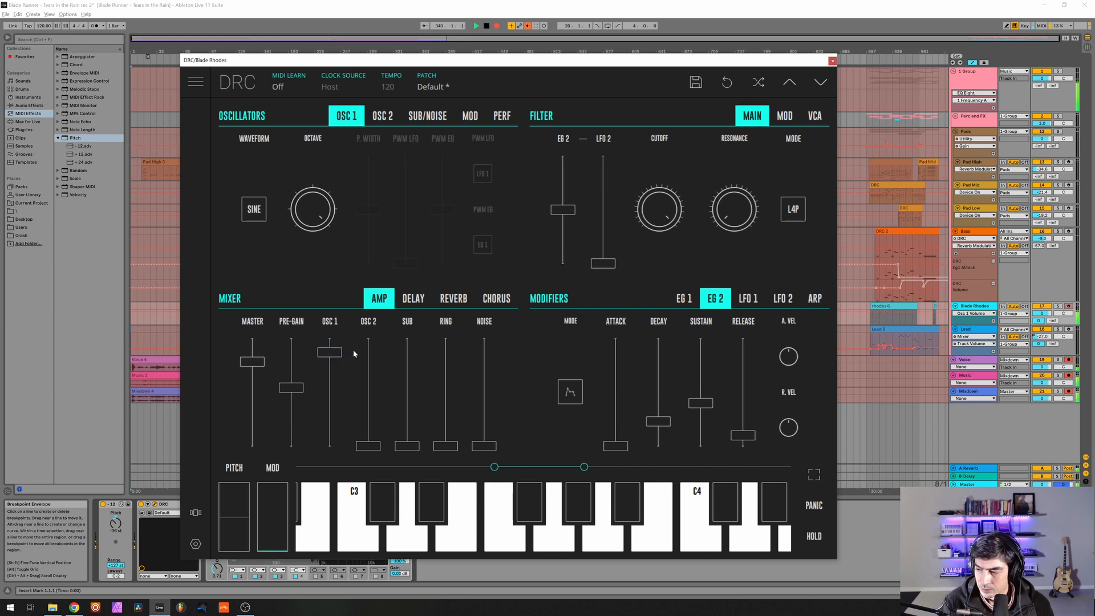
Set the filter's EG 2 modulation to maximum, cutoff to minimum, resonance to 0 and mode to L2P.
drag(563, 209, 584, 95)
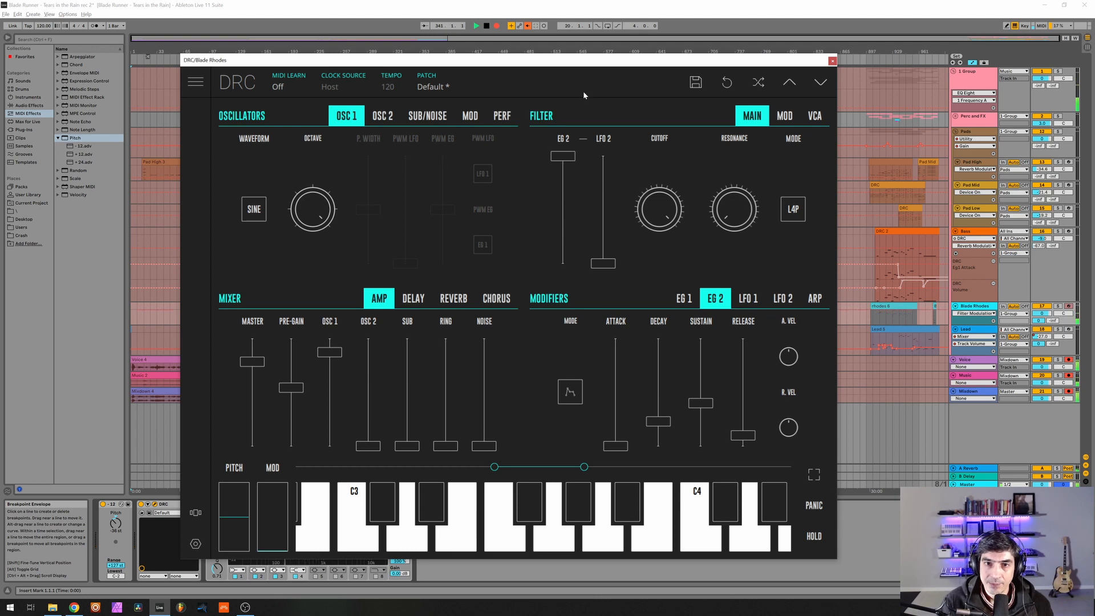
drag(656, 201, 691, 457)
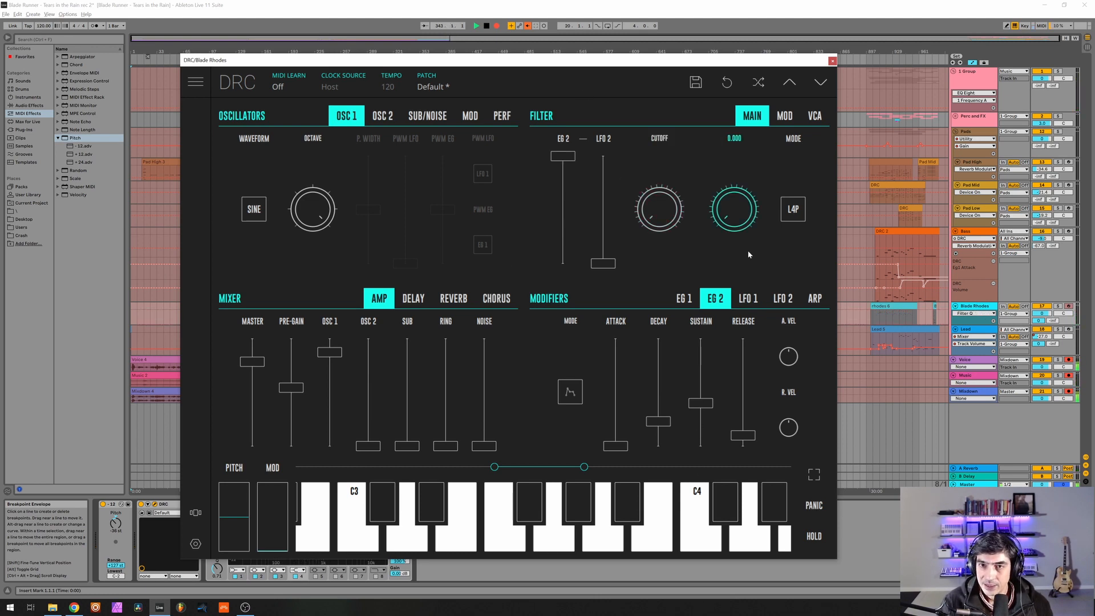
click(791, 214)
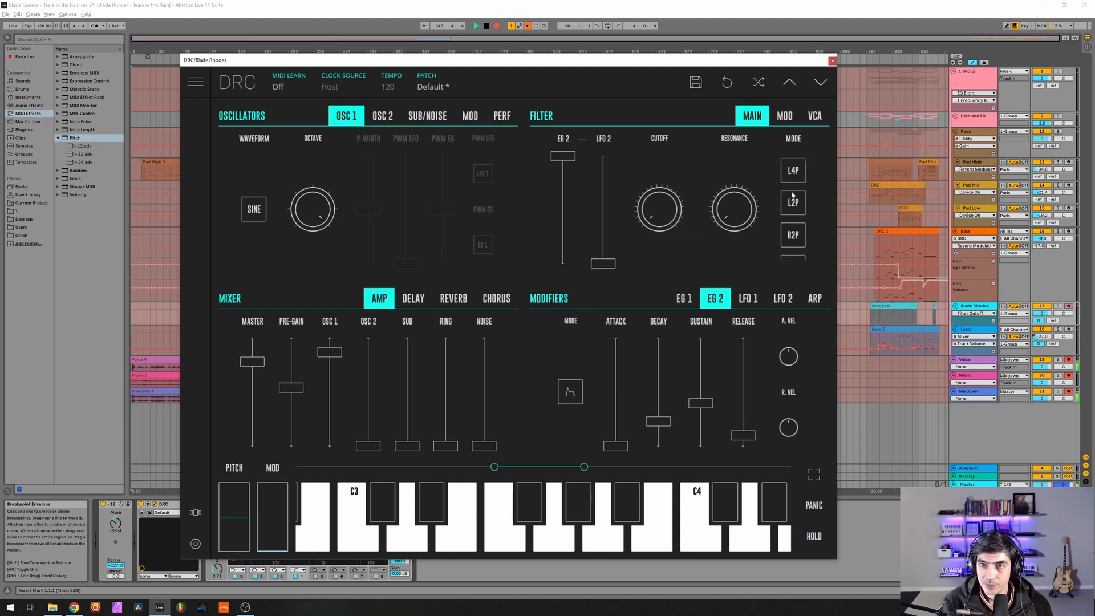
click(793, 203)
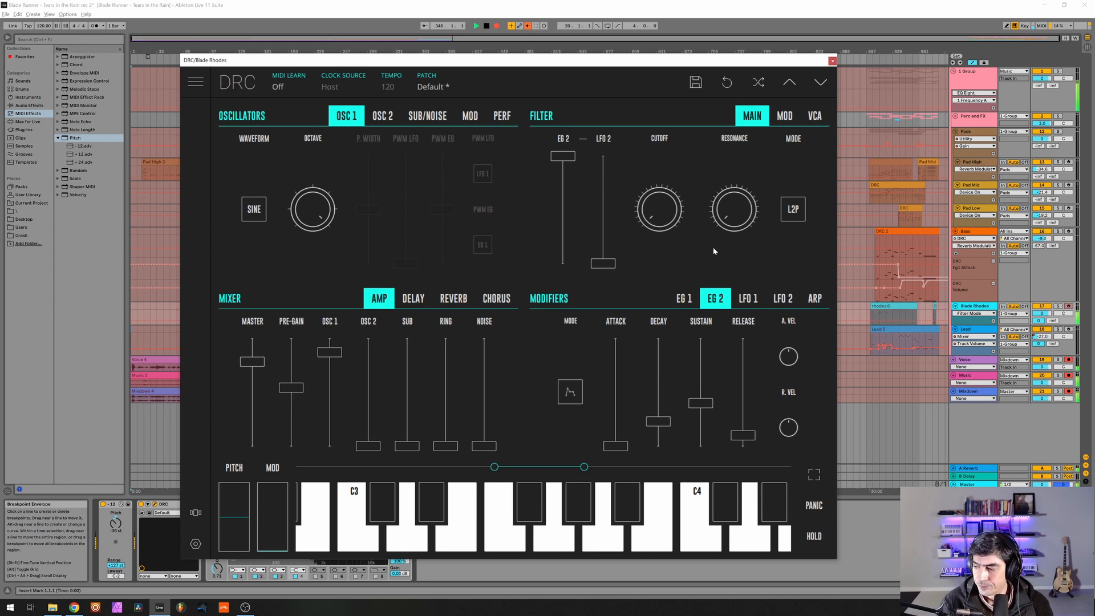
Raise the filter's keyboard modulation about halfway above centre and set the VCA's velocity modulation to maximum.
click(798, 111)
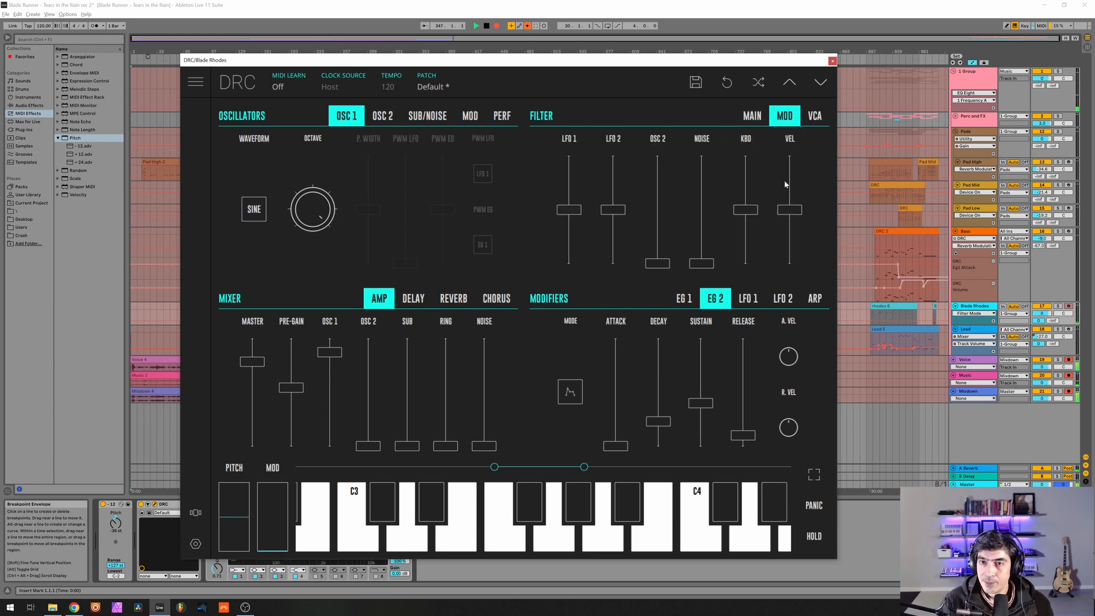
click(745, 191)
drag(744, 191, 758, 186)
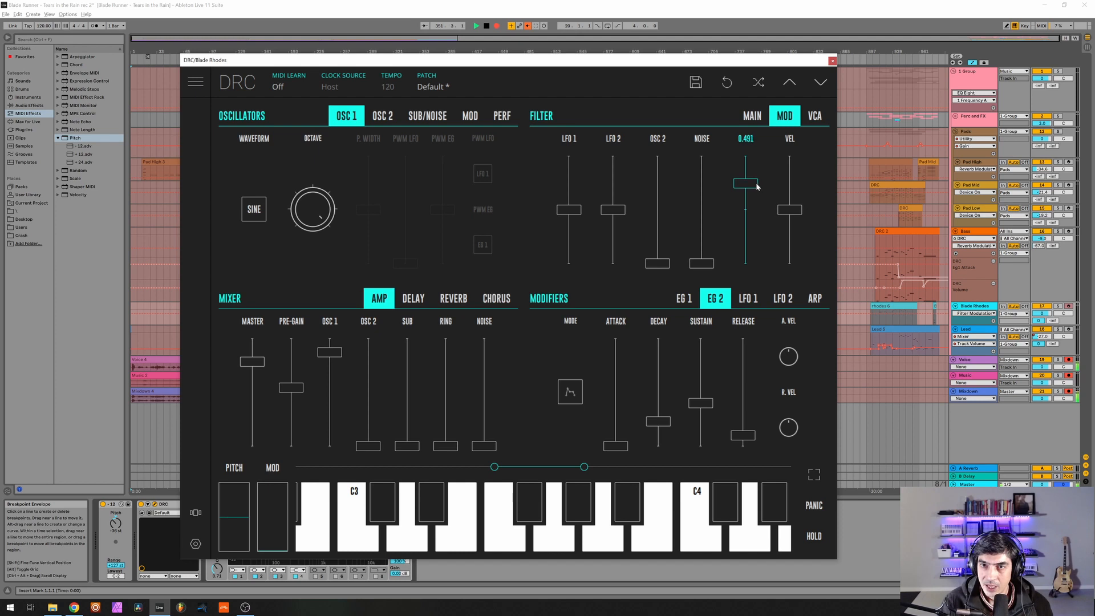
click(812, 114)
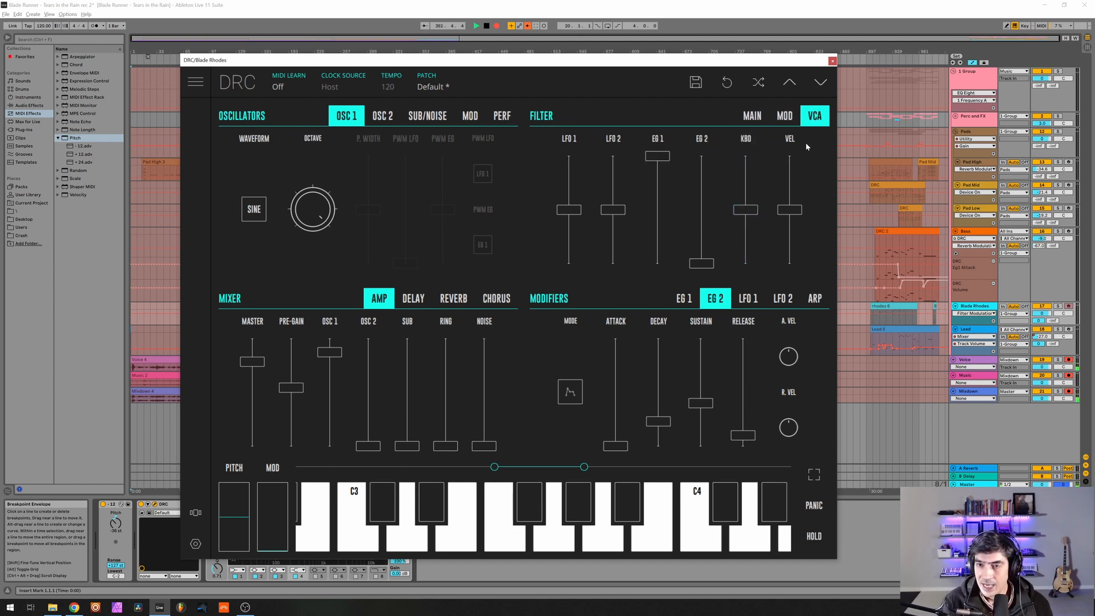
drag(792, 180, 793, 127)
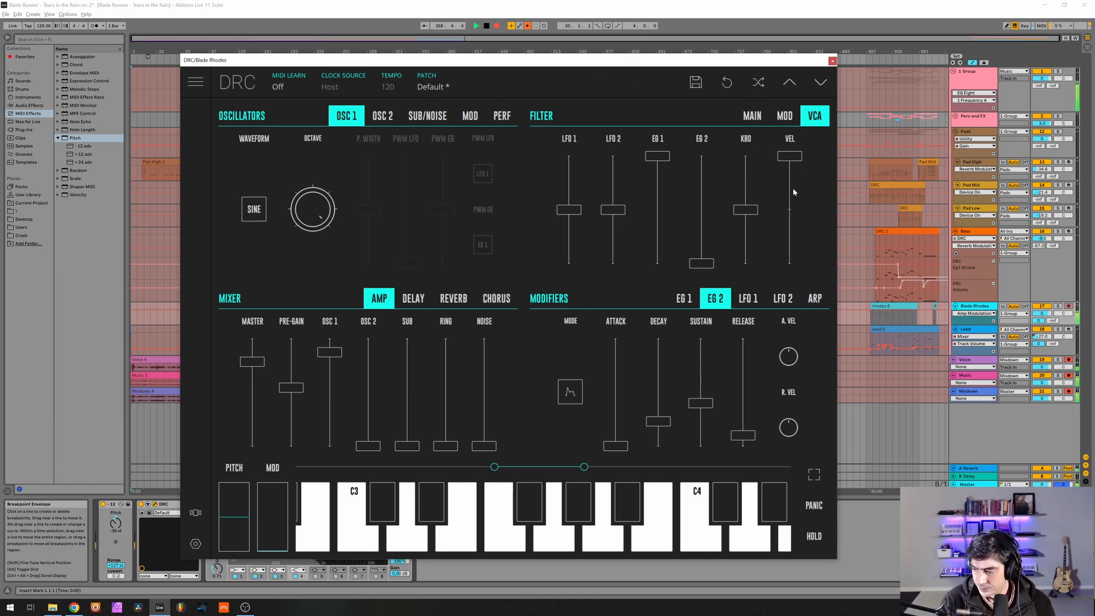
Set EG 1's decay and sustain to maximum and its release to about 50%.
click(684, 298)
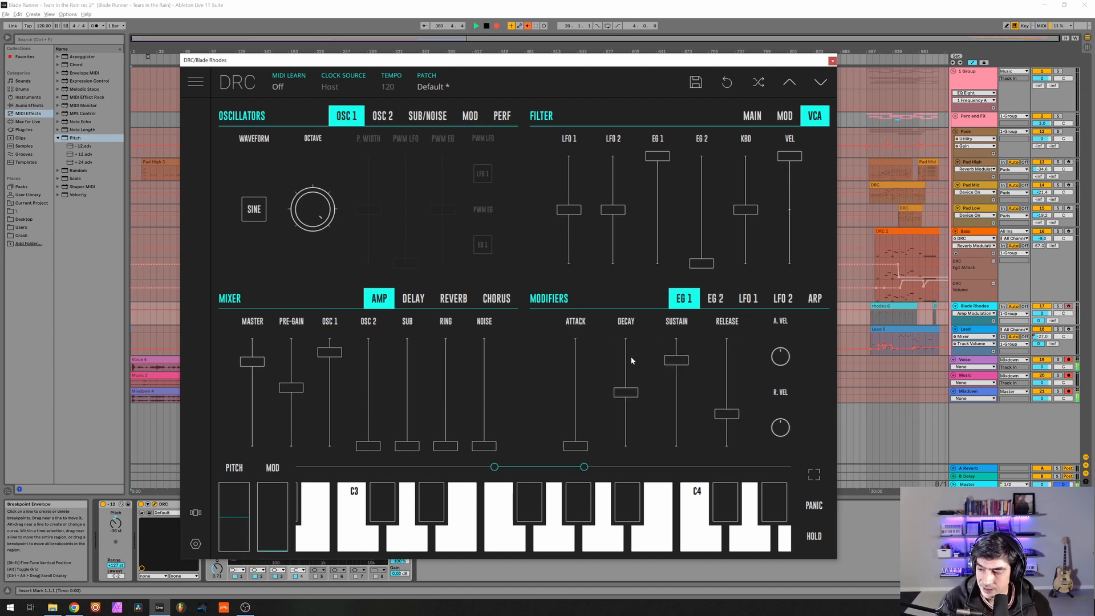
drag(631, 357, 627, 333)
drag(676, 360, 677, 287)
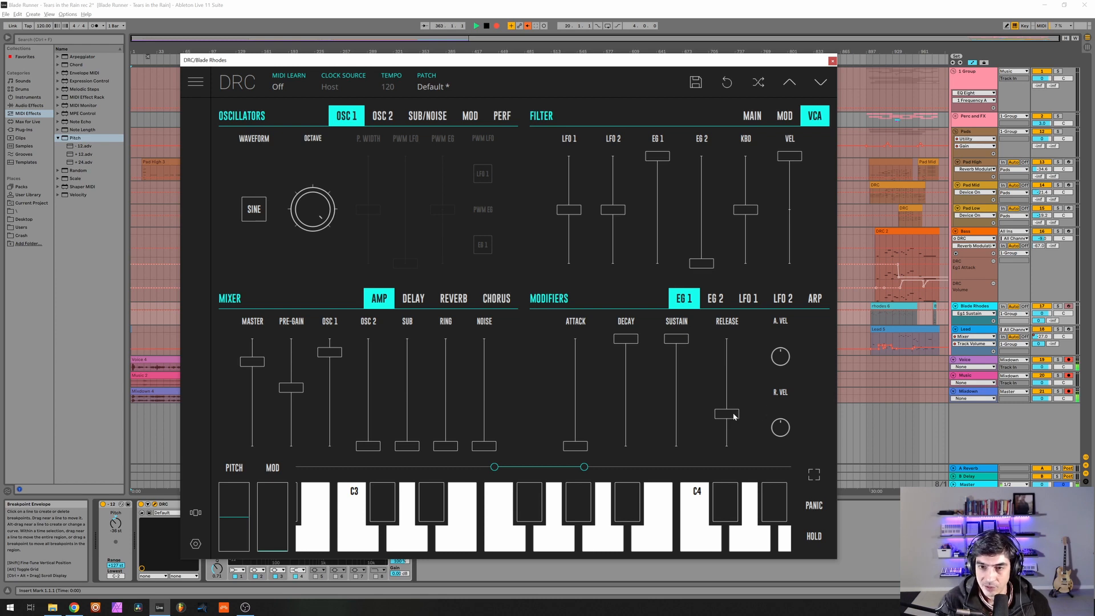
drag(735, 414, 763, 392)
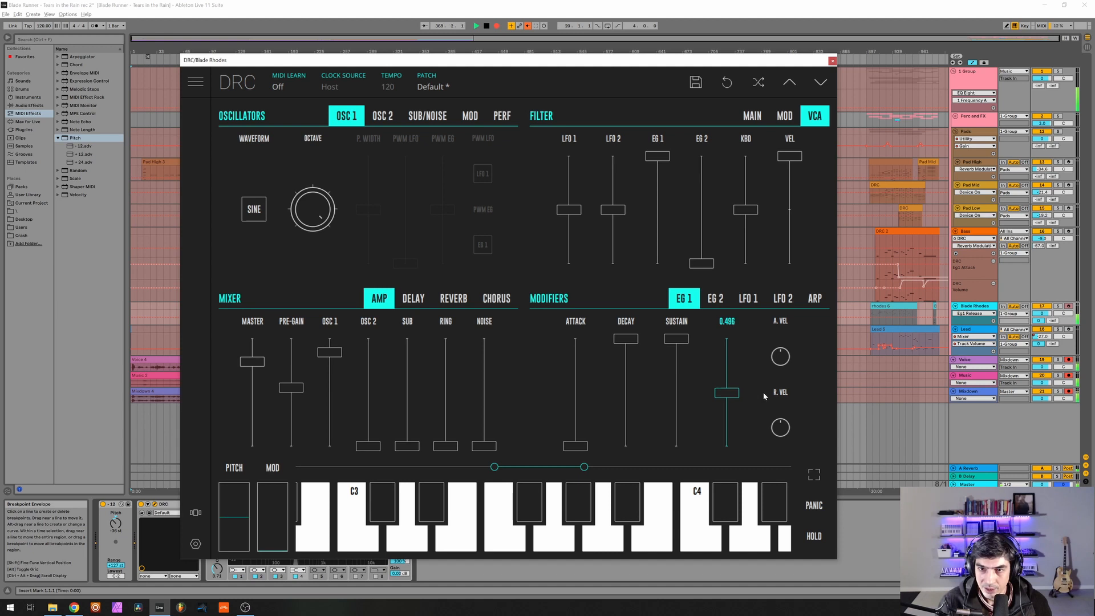
Set EG 2's decay to about 40%, sustain to zero and release to about 30%, and return to the main filter settings.
click(715, 299)
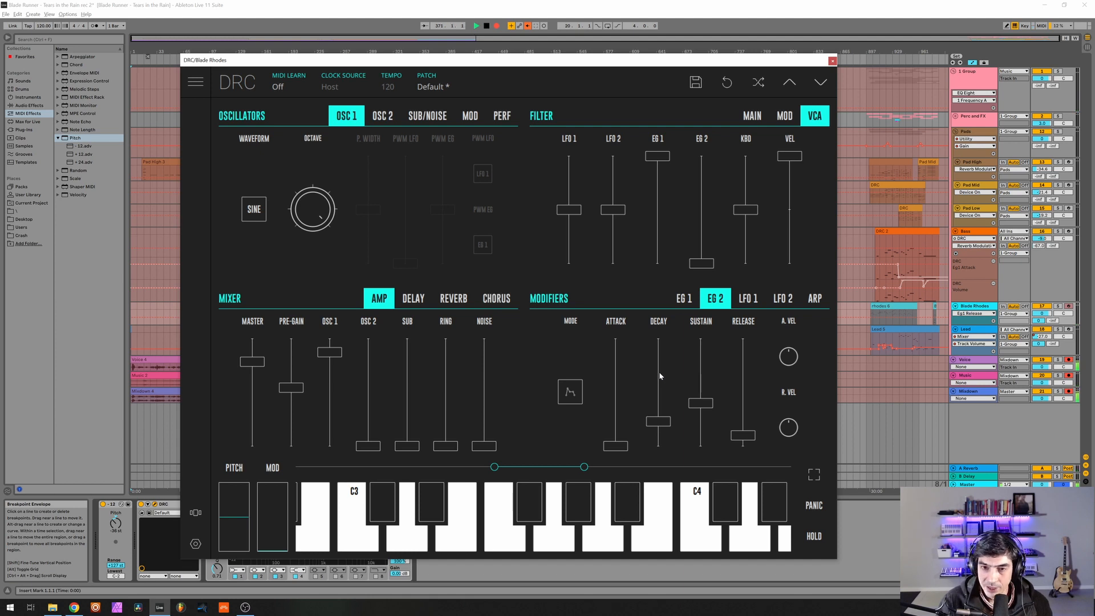
drag(659, 421, 750, 418)
click(752, 115)
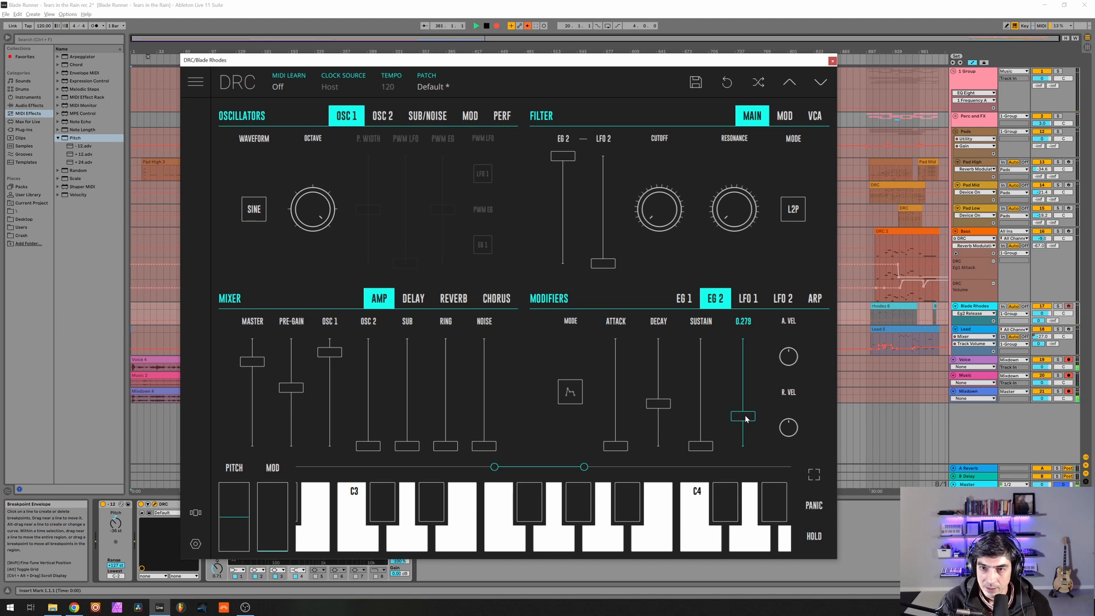
Set the Blade Rhodes reverb amount to about 53% and its decay to about 88%.
click(445, 300)
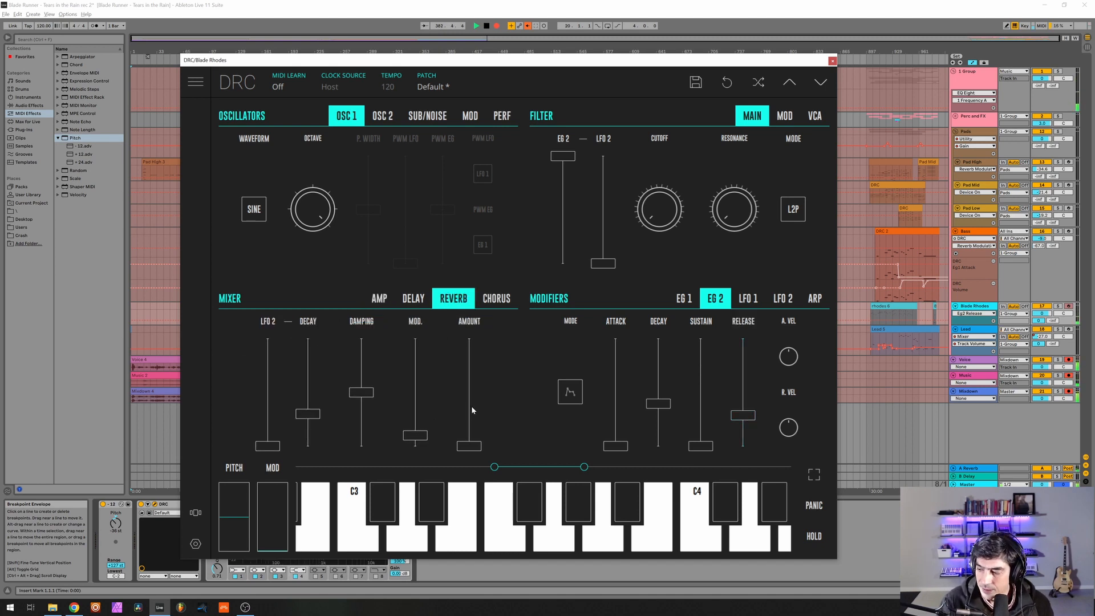
drag(472, 410, 507, 388)
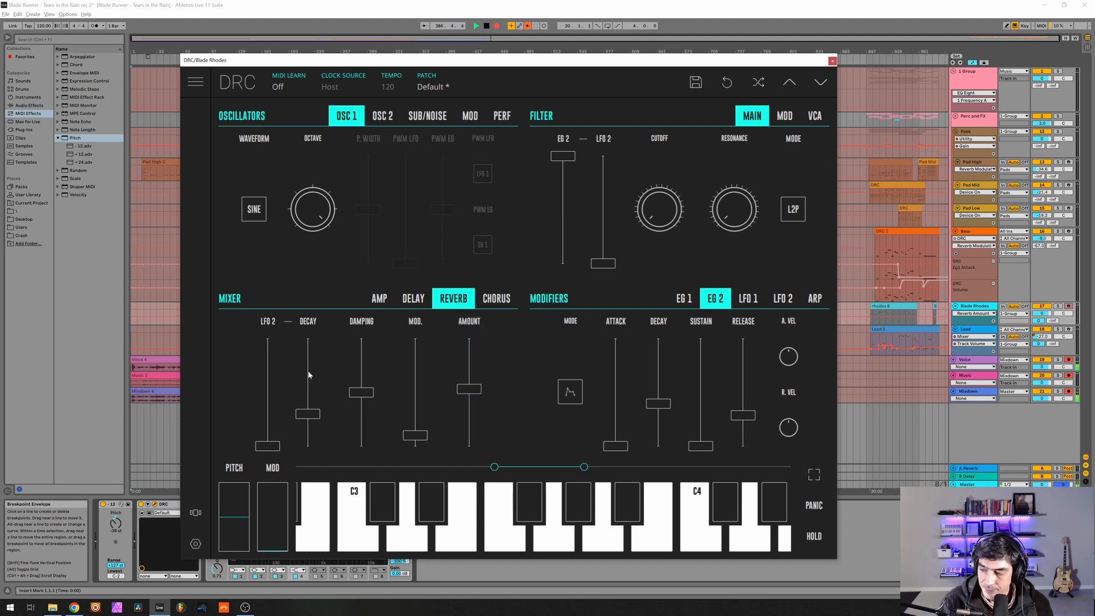
drag(308, 375, 356, 354)
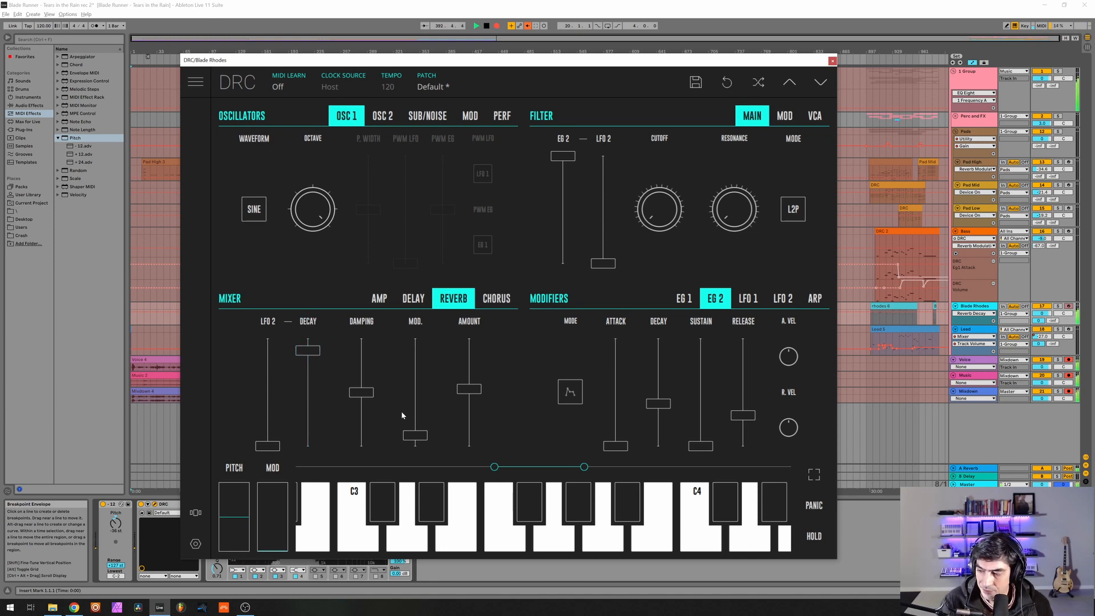
Set the Blade Rhodes reverb modulation to about 12% and close its synth window.
drag(411, 434, 432, 433)
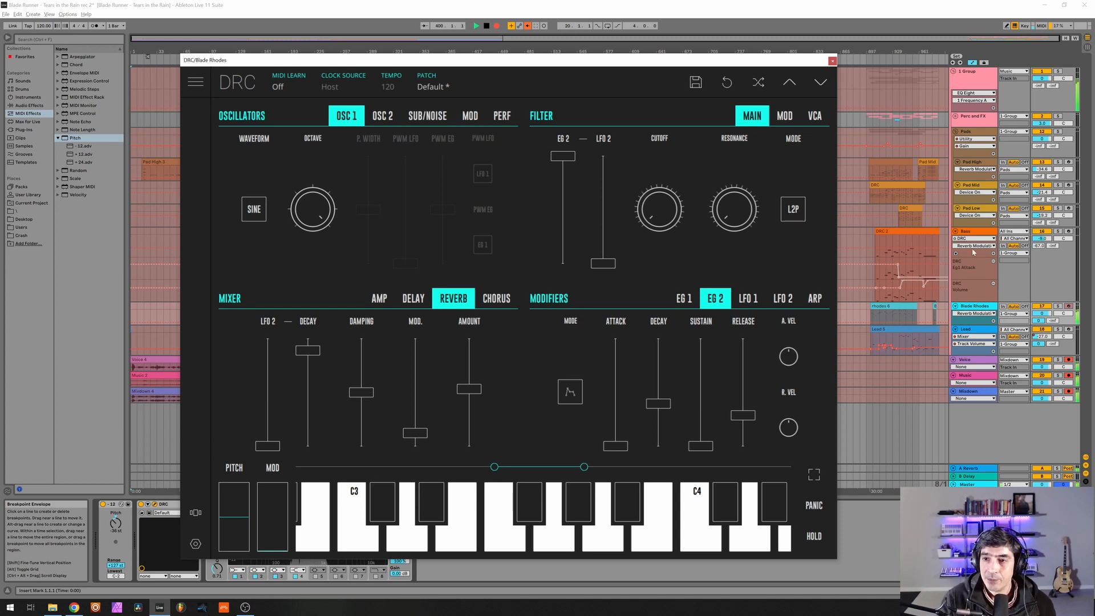
click(833, 62)
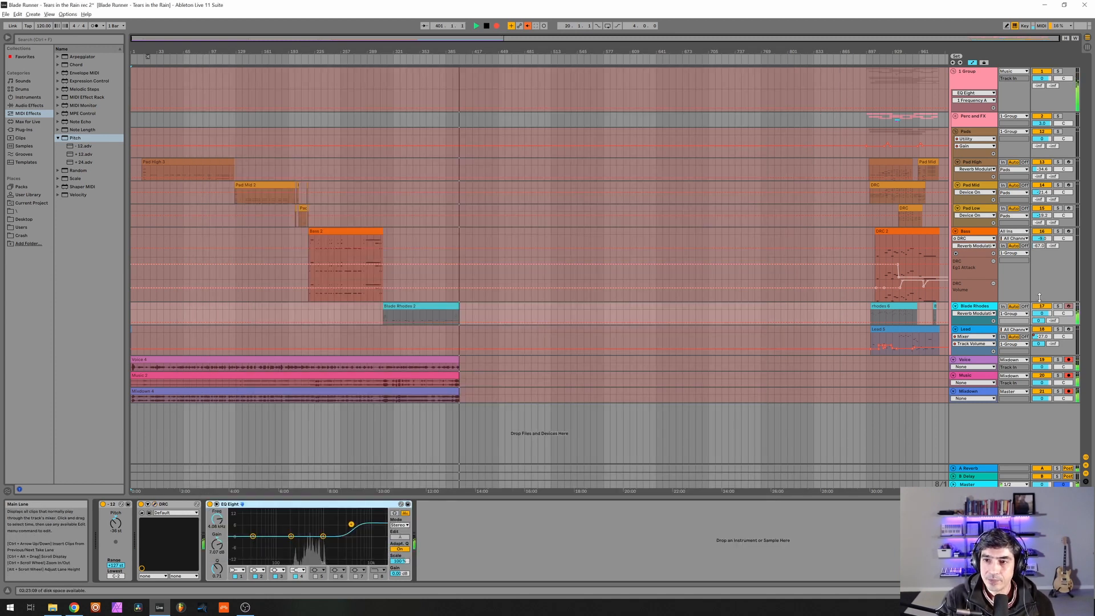
Check the A Reverb return's device, set the Blade Rhodes send to it to 0 dB, and show the Blade Rhodes devices again.
click(1042, 321)
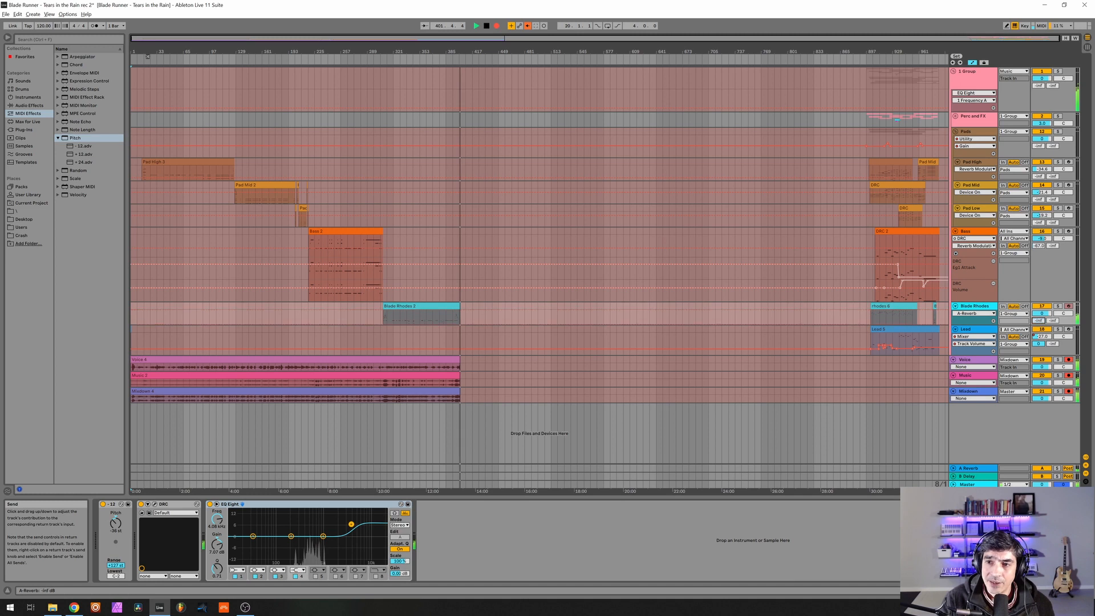
click(973, 468)
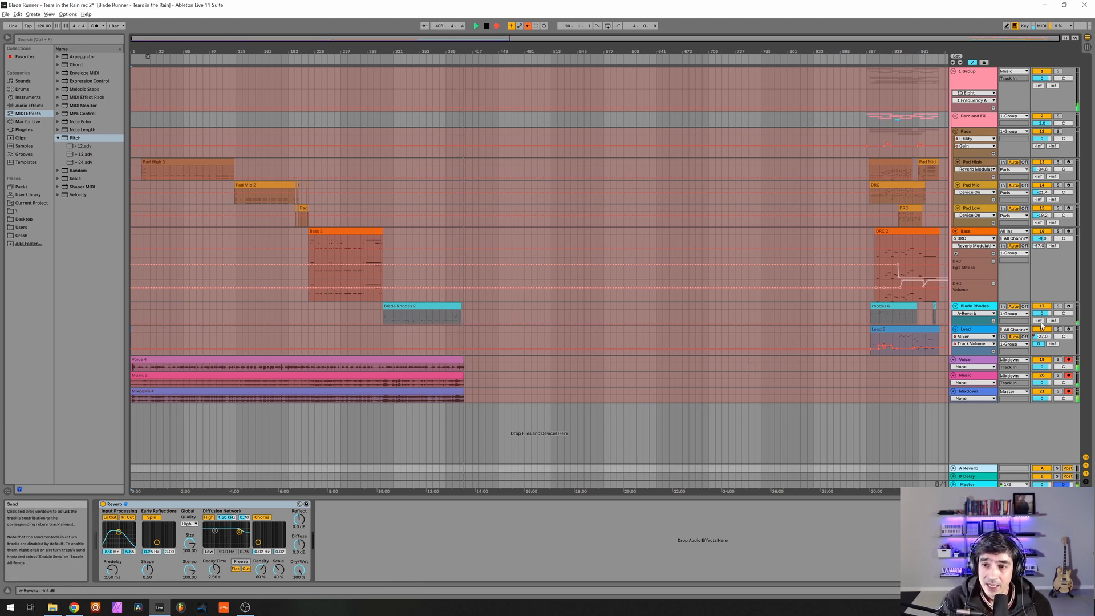
drag(1039, 321, 1039, 264)
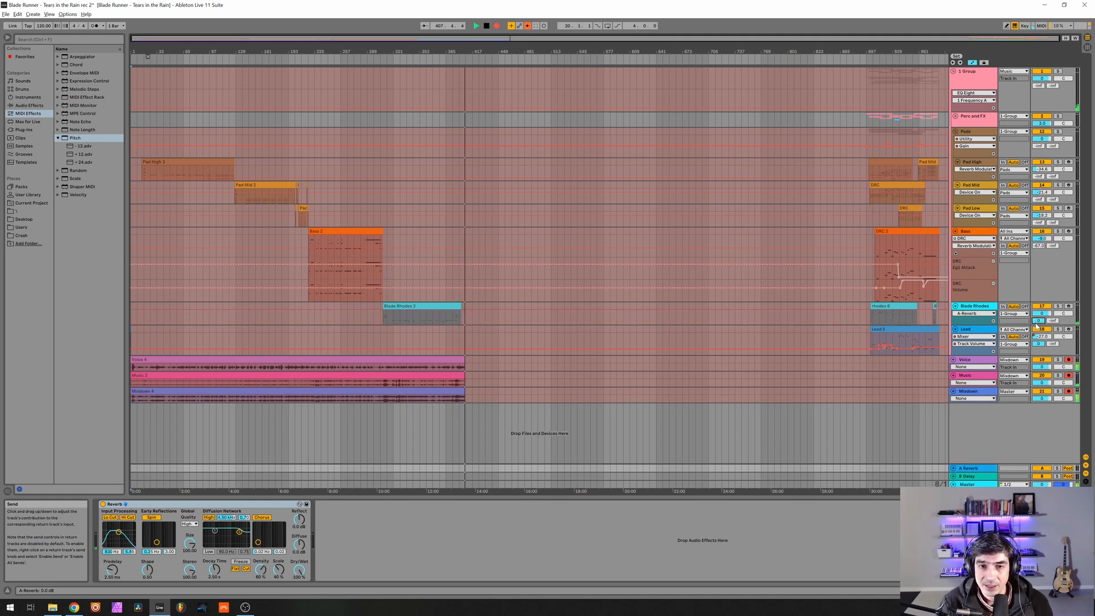
click(971, 308)
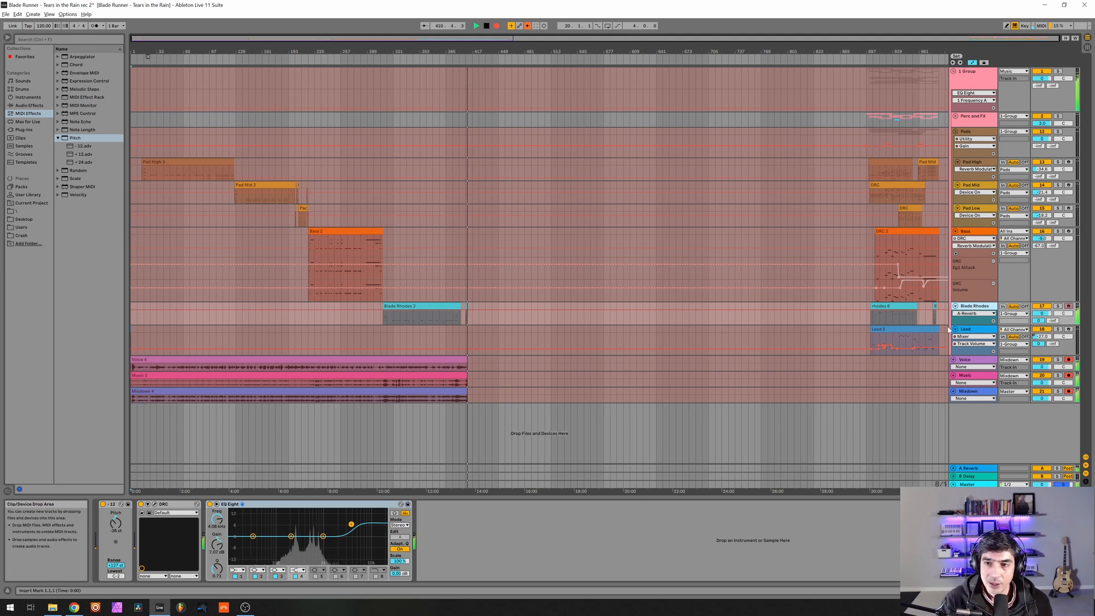
Select the Lead track and set its send to the A Reverb return to 0 dB.
click(973, 334)
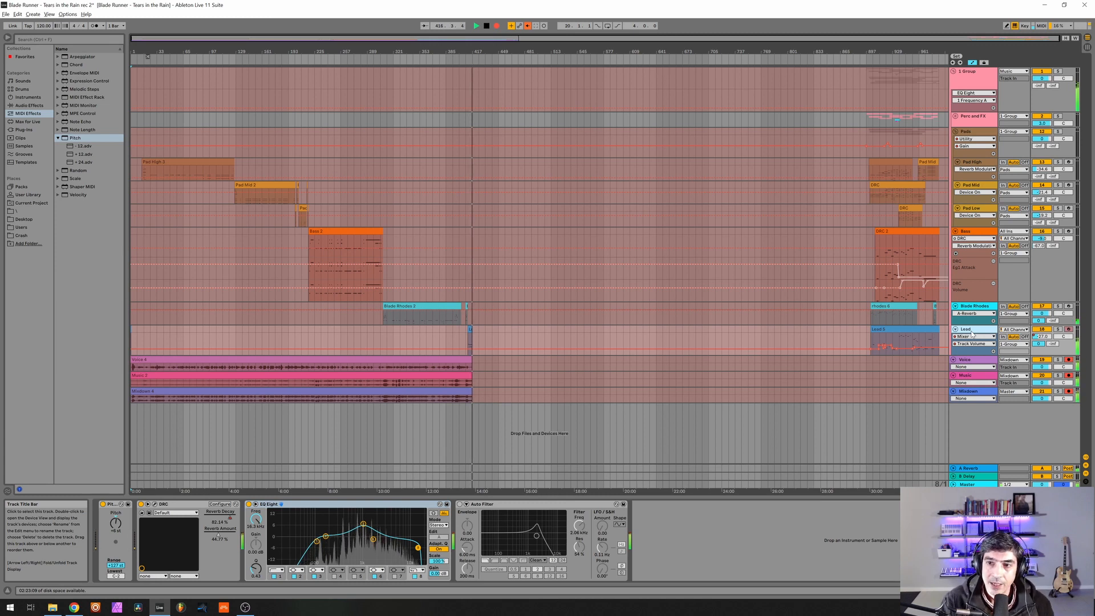
click(1041, 344)
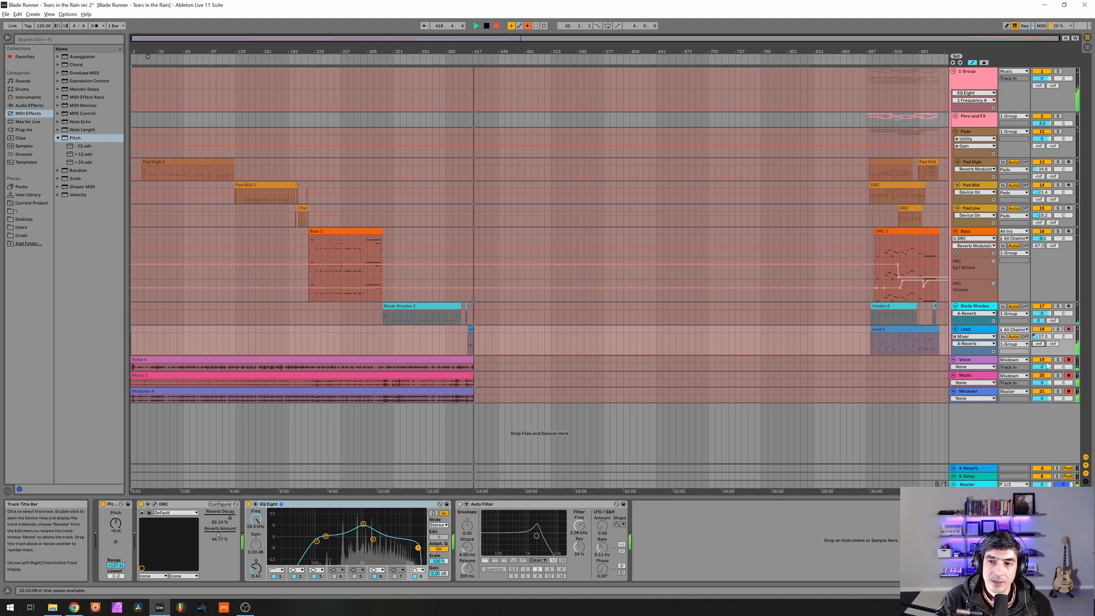
drag(1041, 344, 1041, 297)
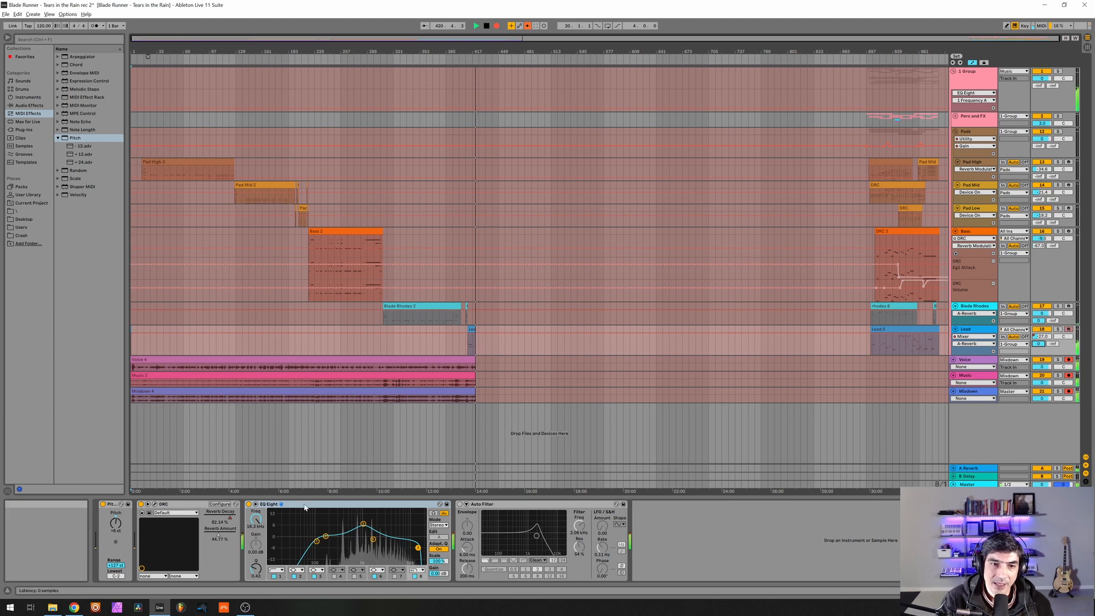
Examine the low-end, high-end and midrange bands of the Lead track's EQ Eight.
click(316, 541)
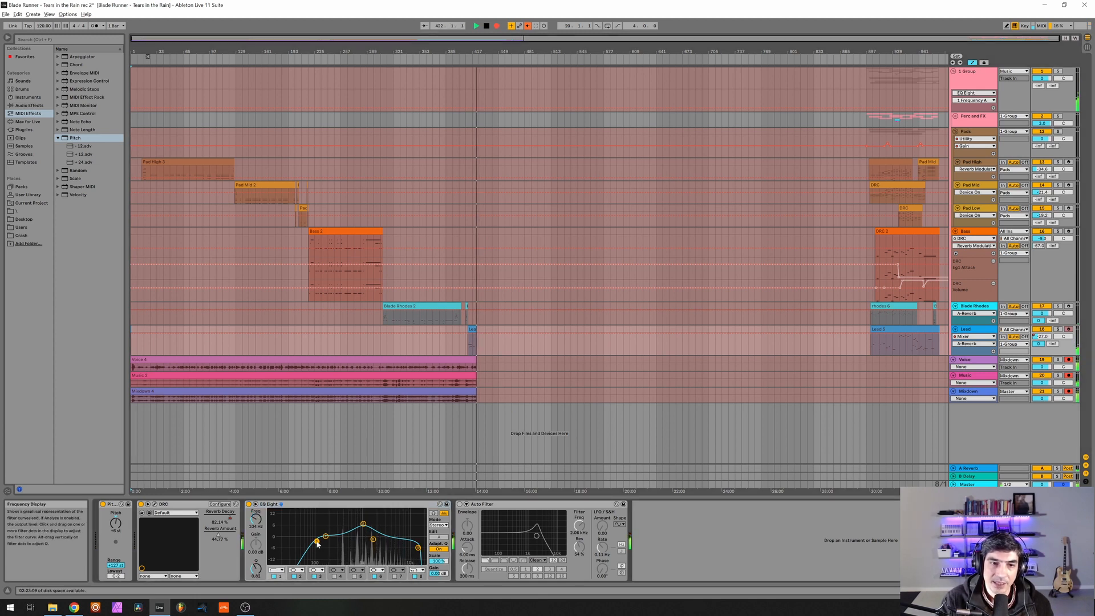
click(419, 548)
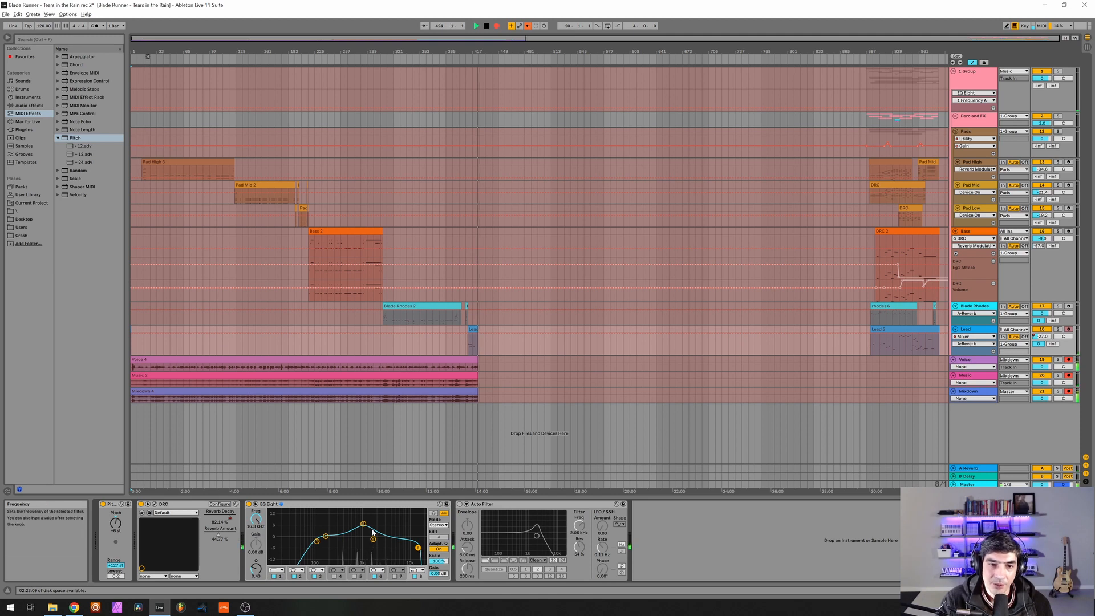
click(363, 523)
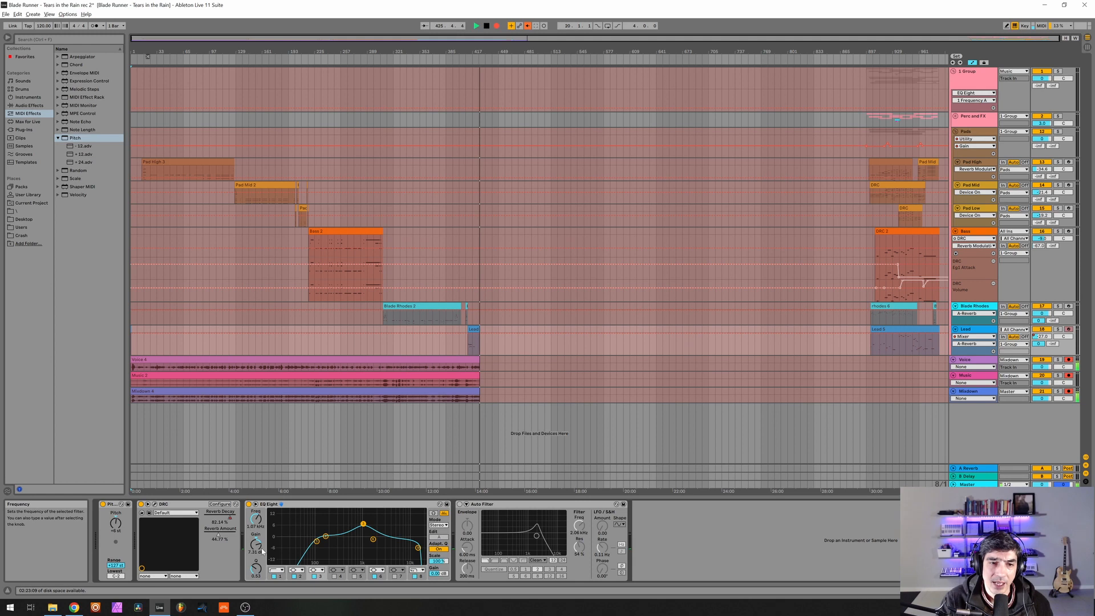
click(373, 539)
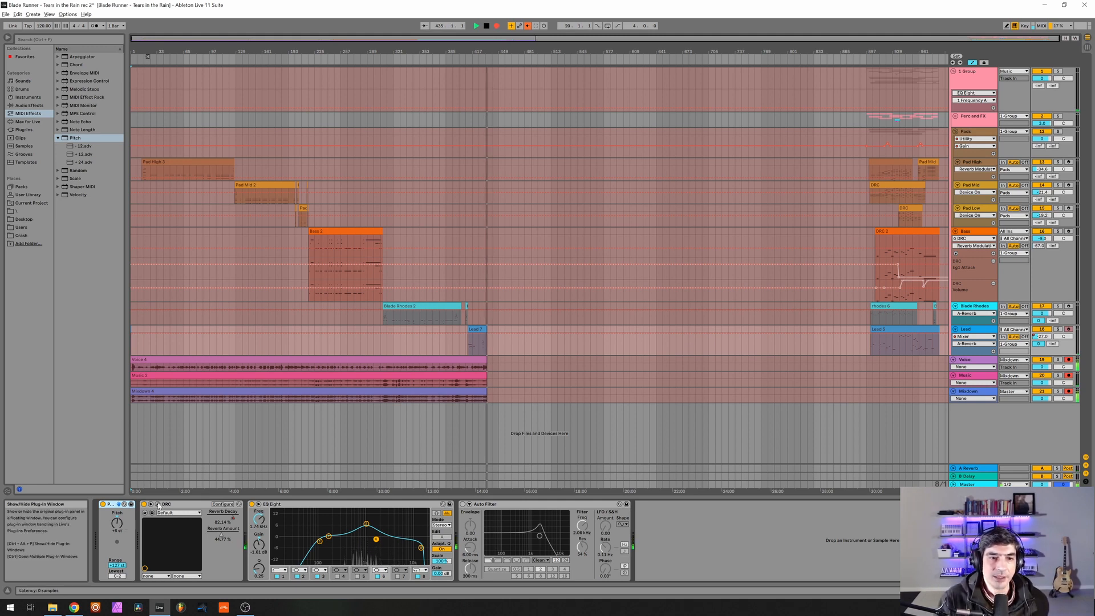
Open the Lead track's DRC synth, reset it to the unmodified Default patch and return to the synth controls.
click(158, 505)
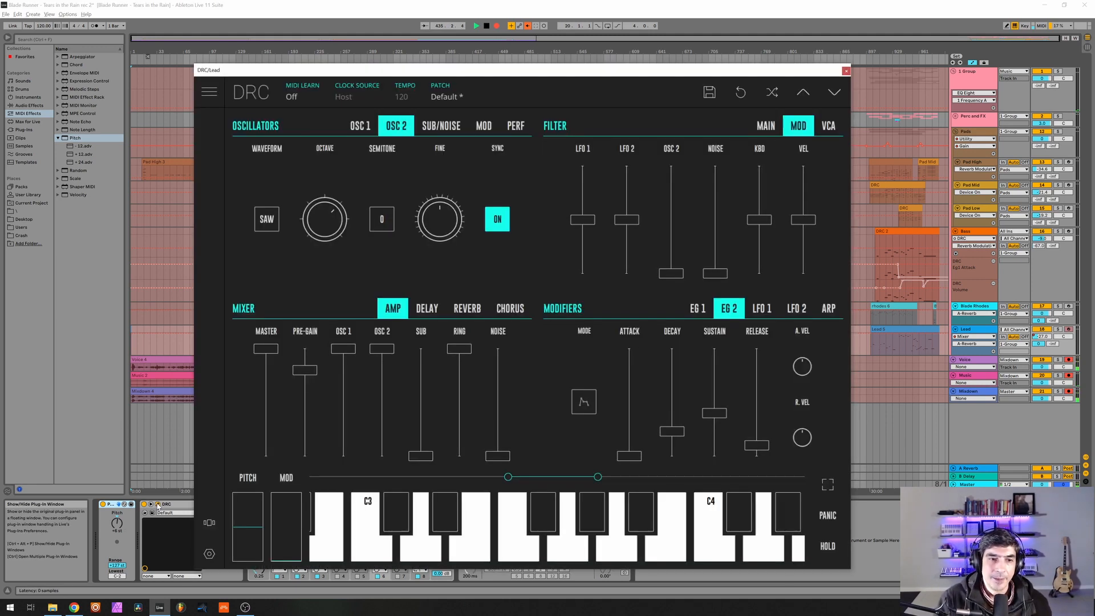
click(467, 94)
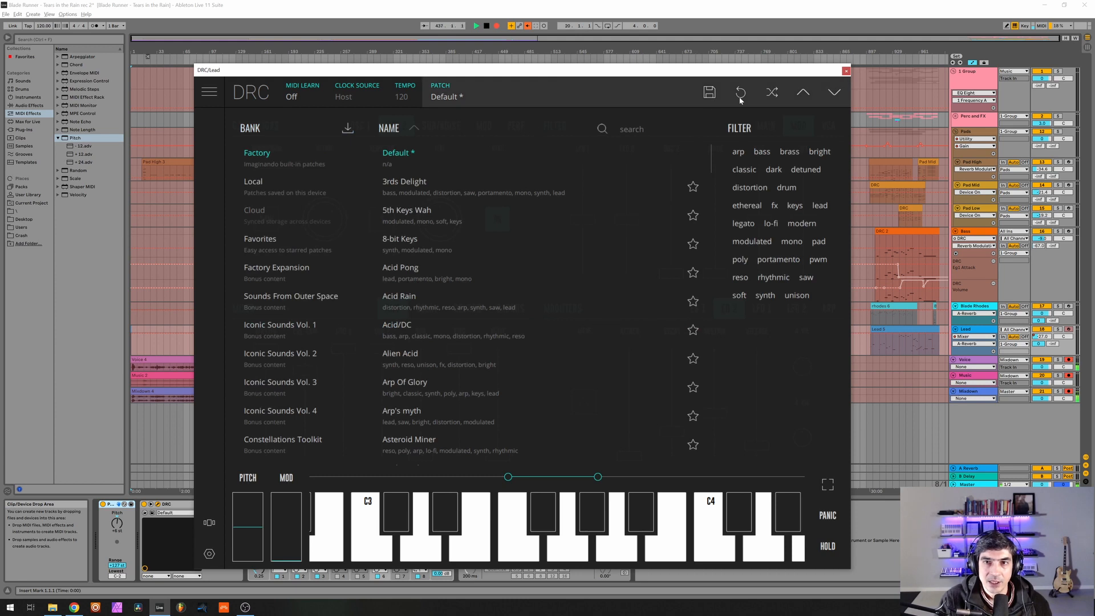
click(740, 93)
click(586, 354)
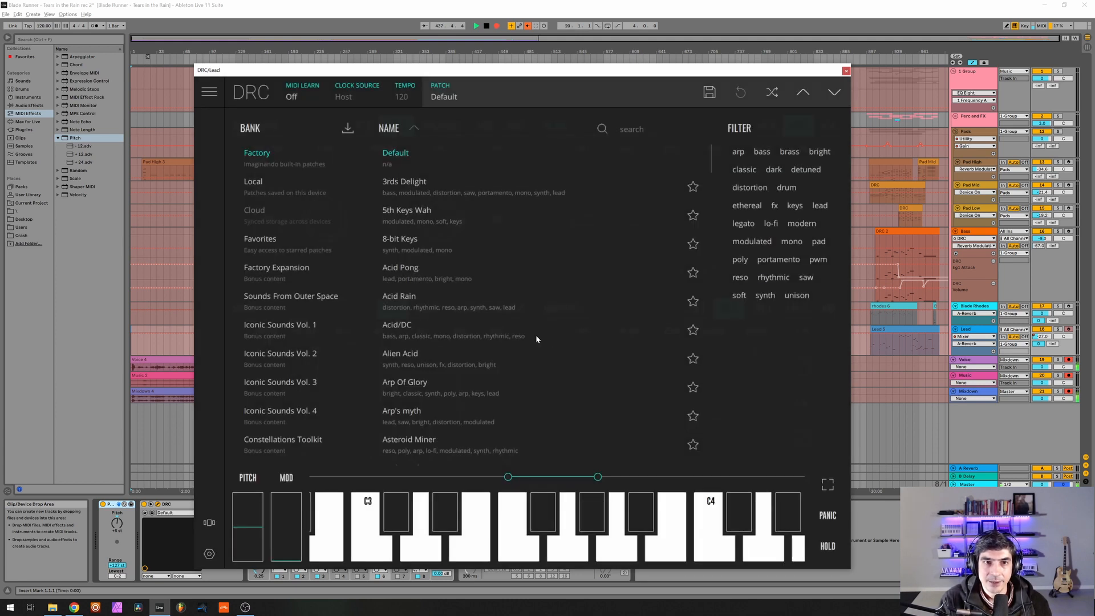
click(458, 98)
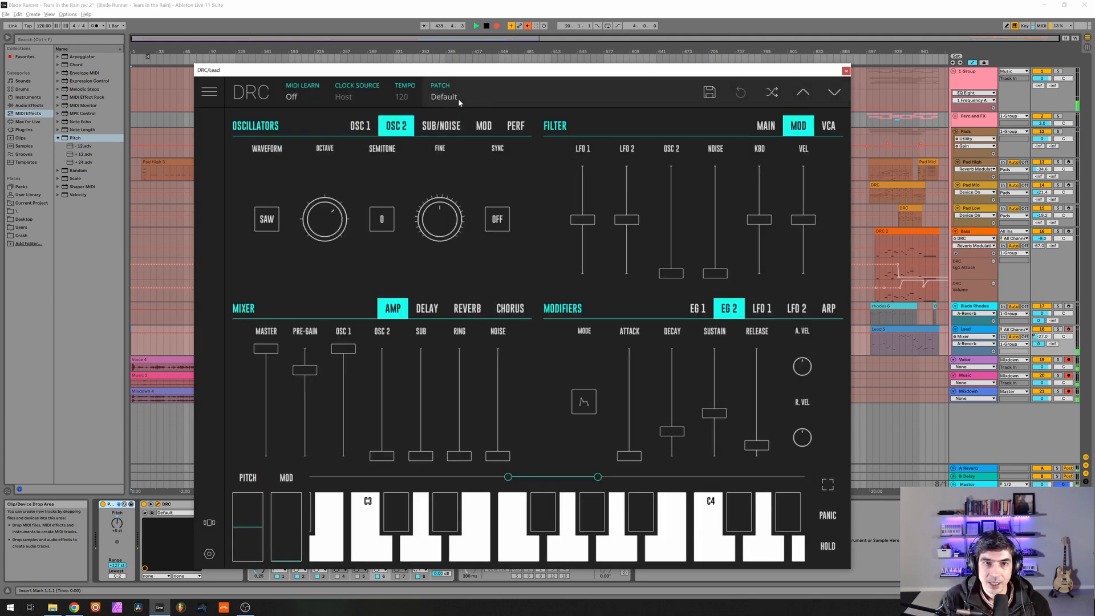
click(457, 98)
drag(456, 71, 466, 16)
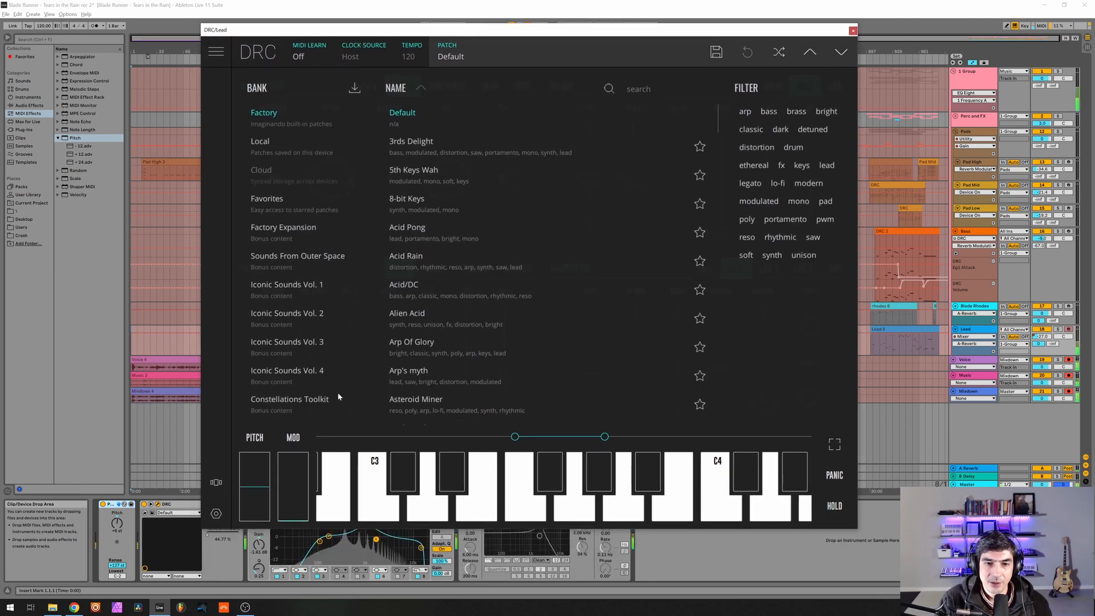
click(1031, 328)
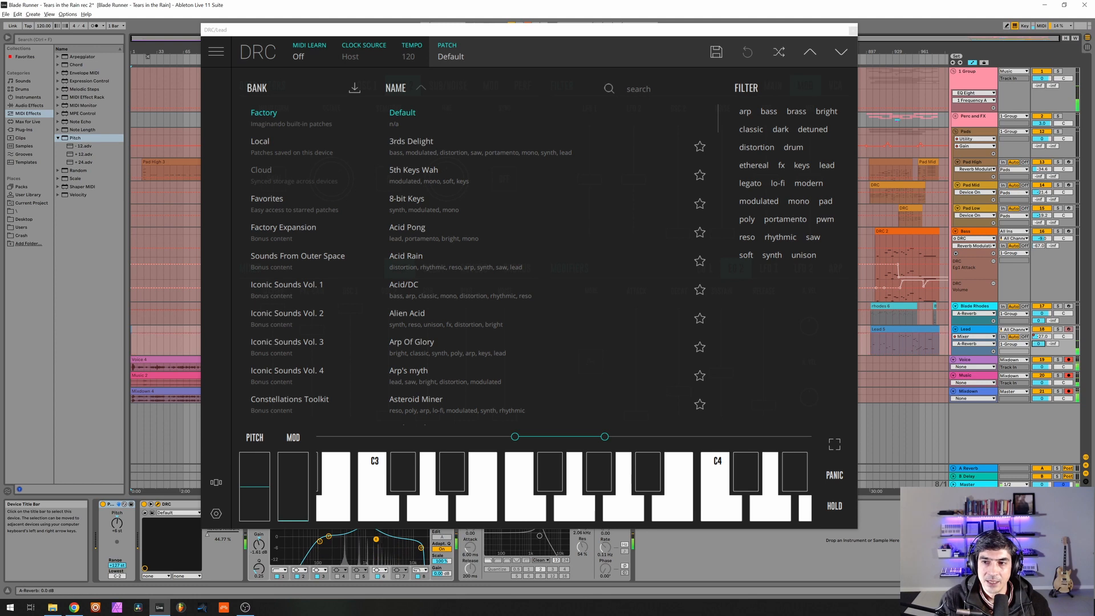
click(466, 56)
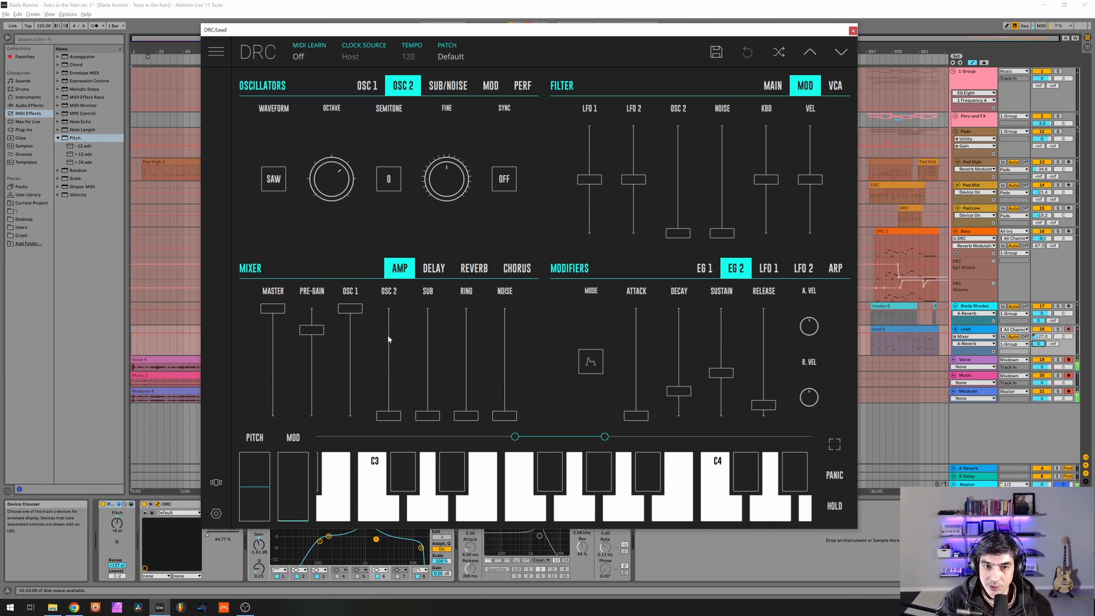
Raise the oscillator 2 and ring modulator levels to maximum and turn on oscillator 2 sync.
drag(387, 338, 387, 277)
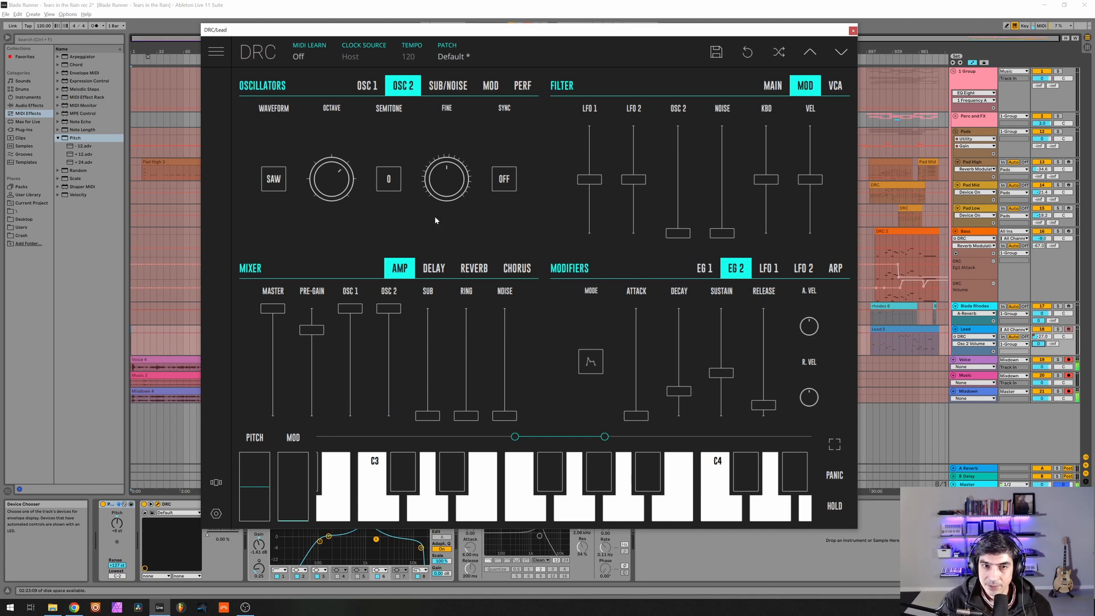
click(502, 179)
drag(468, 415, 459, 223)
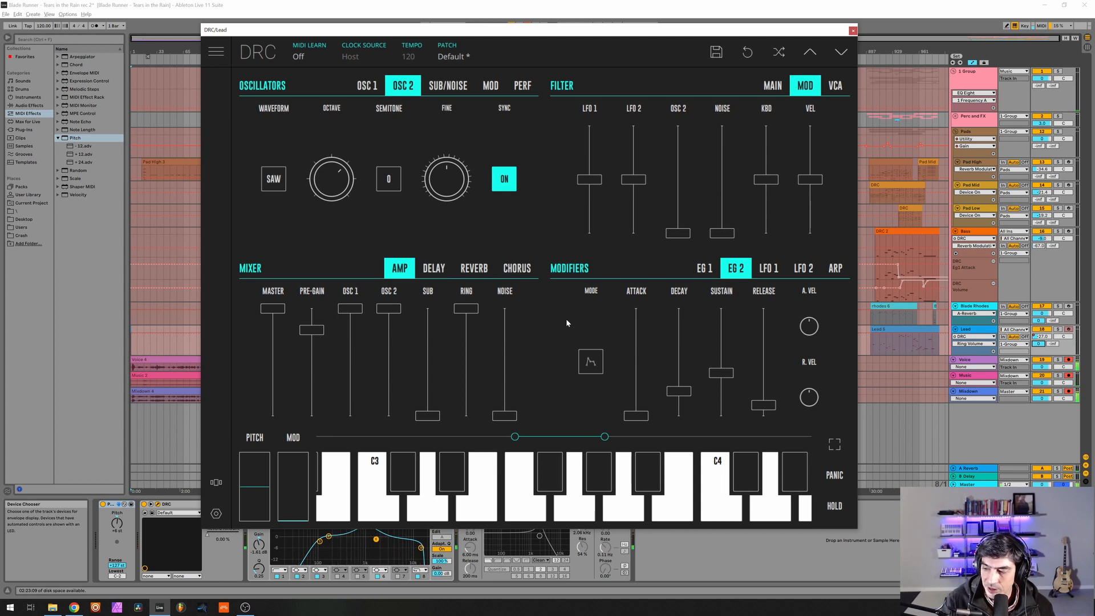
Show the main filter settings and set EG 1's attack to about 50%, decay to 87%, sustain to 45% and release to 86%.
click(771, 85)
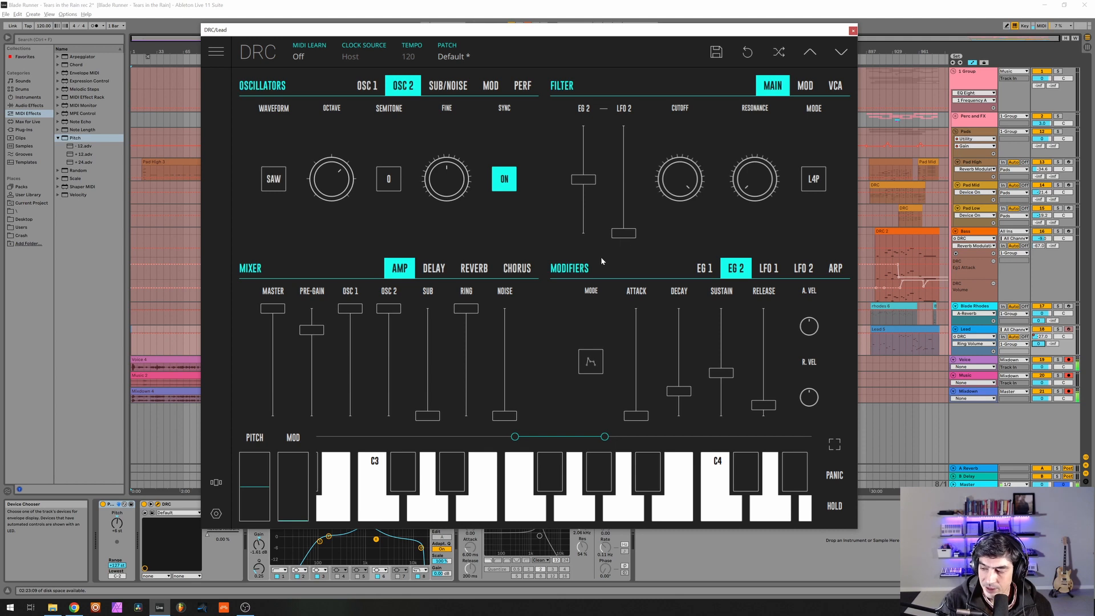
click(703, 269)
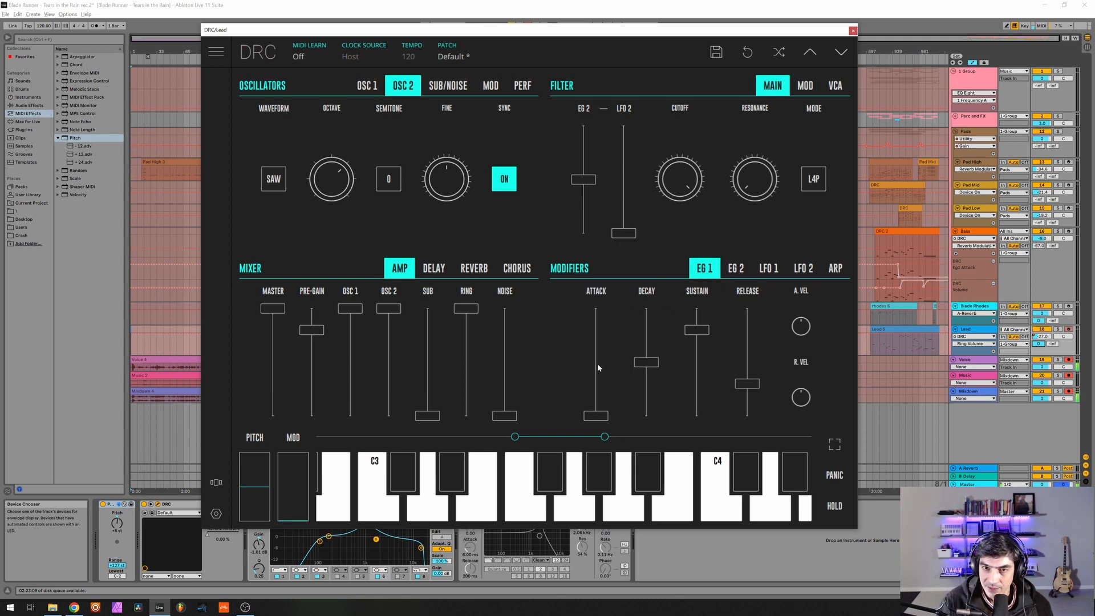
click(599, 368)
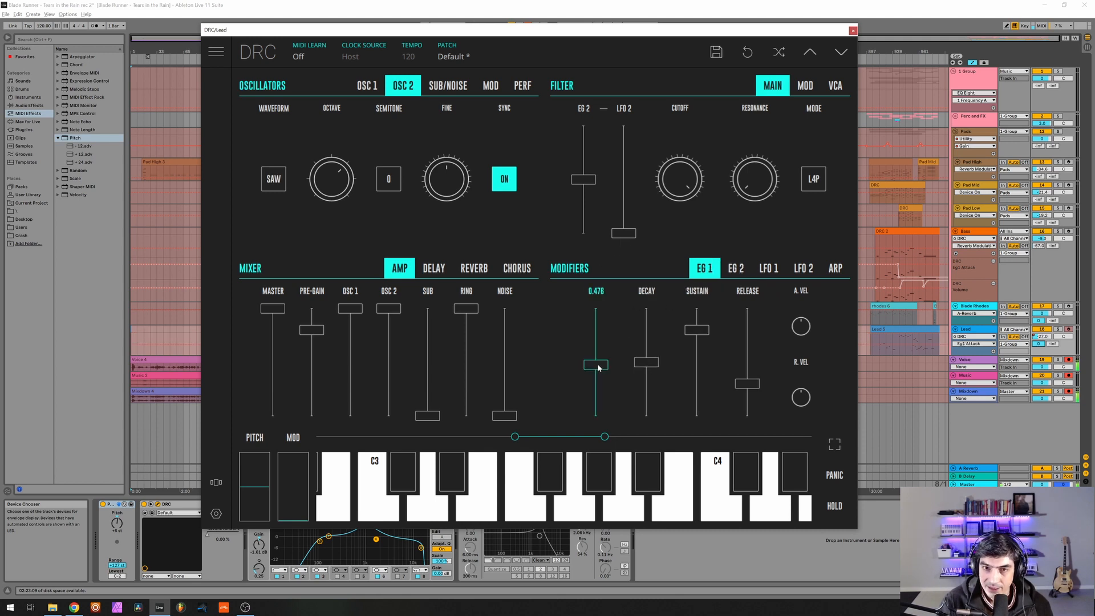
drag(598, 368, 603, 365)
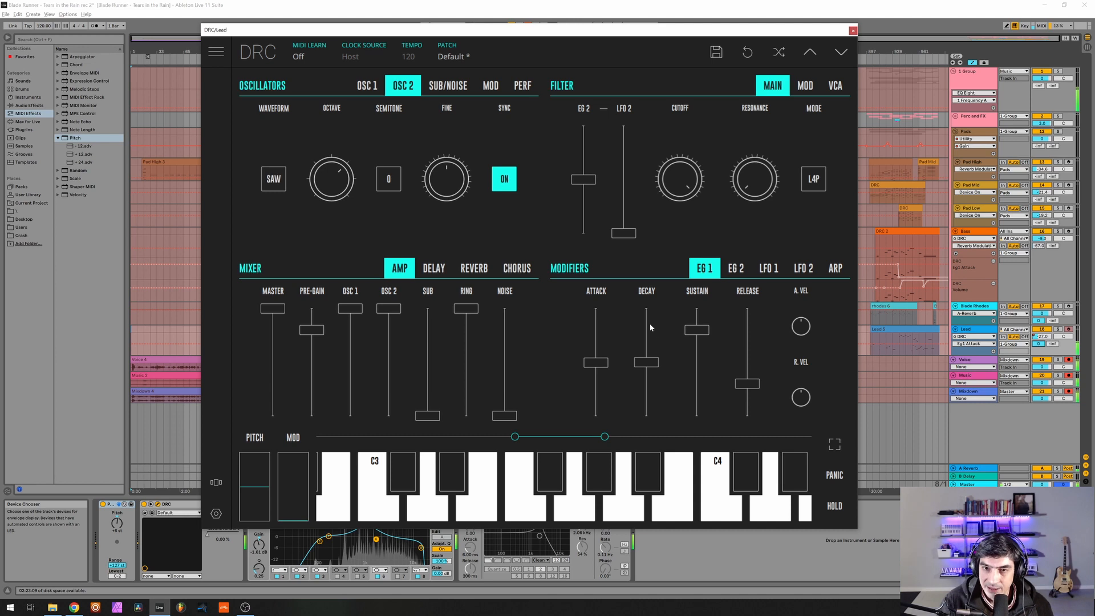
drag(648, 328, 660, 325)
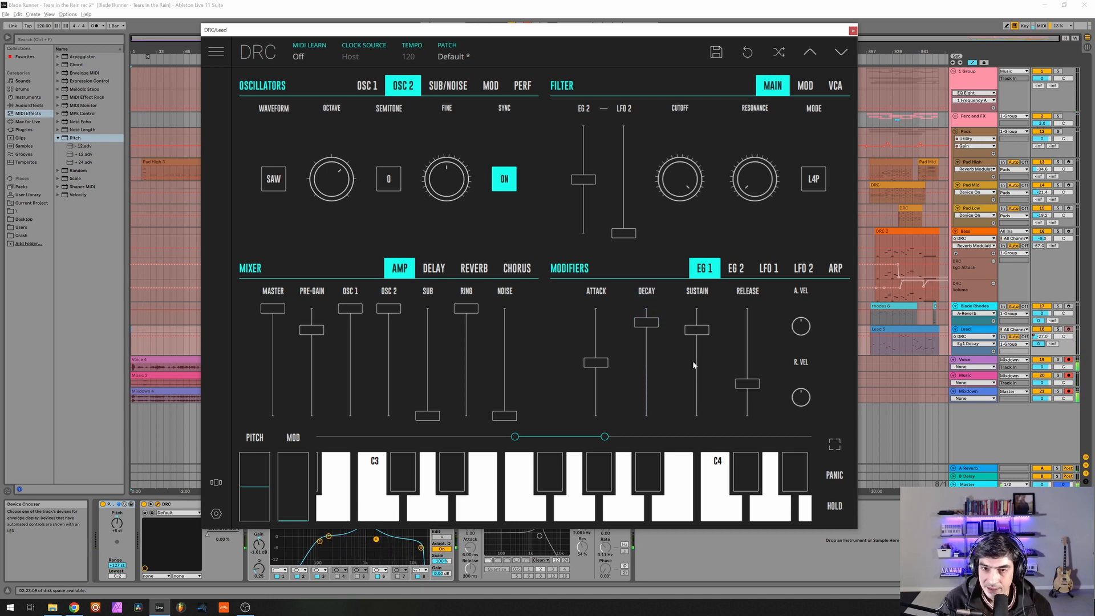
drag(693, 360, 693, 371)
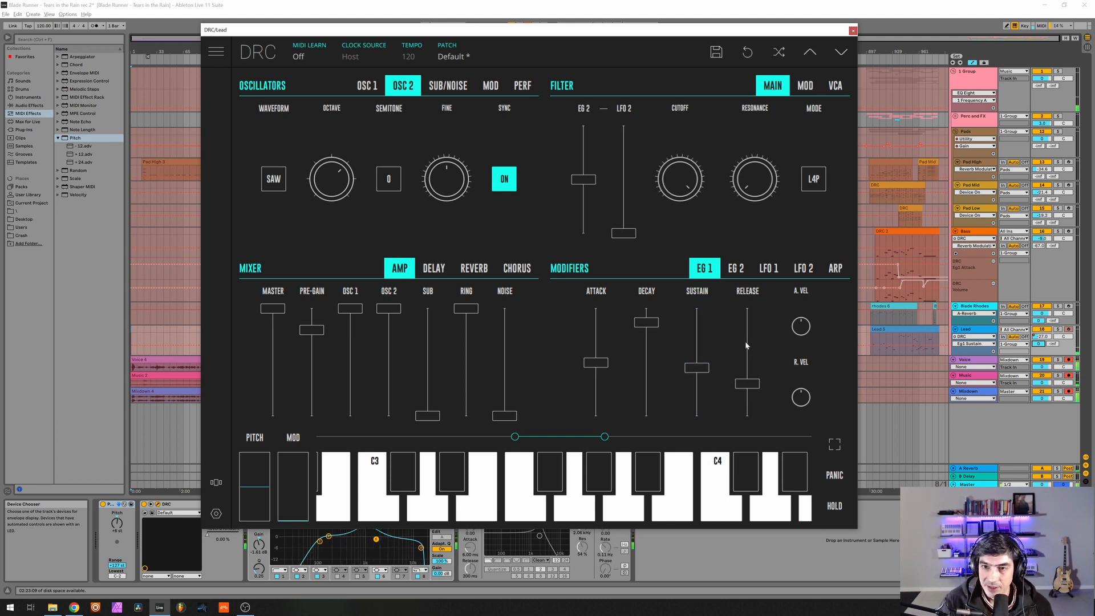
drag(745, 341, 785, 324)
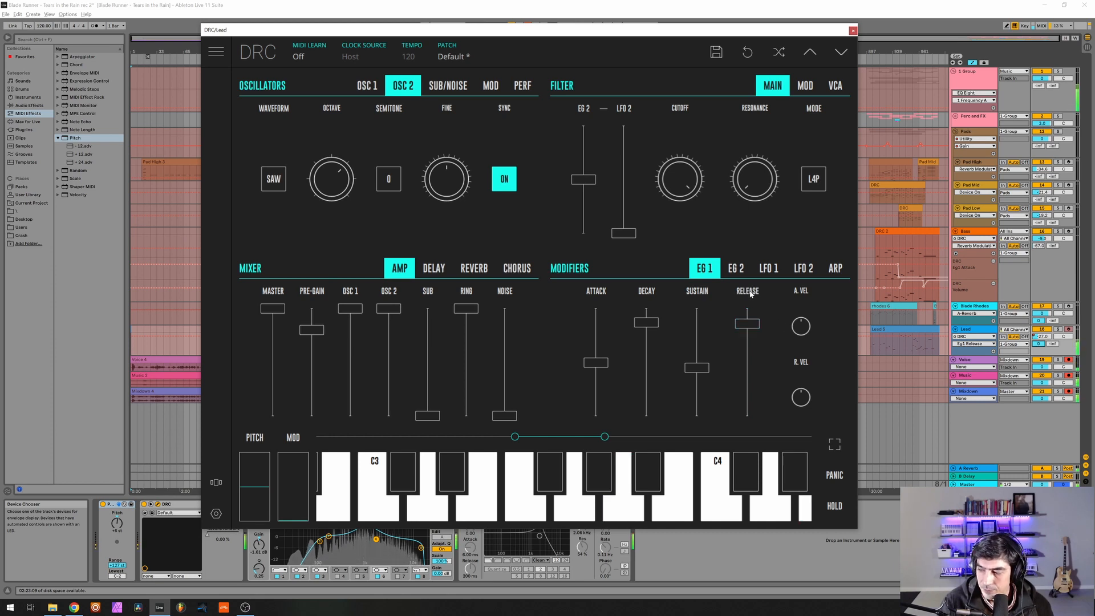
Show EG 2 and set the Lead's reverb amount to about 45%, decay to about 80% and modulation to about 30%.
click(736, 268)
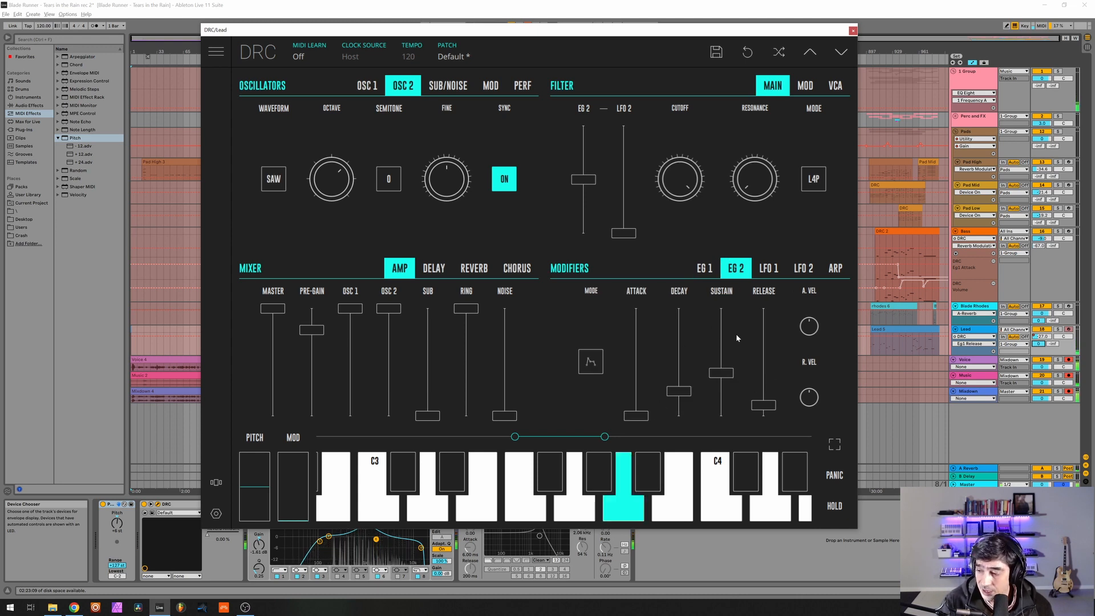
click(490, 268)
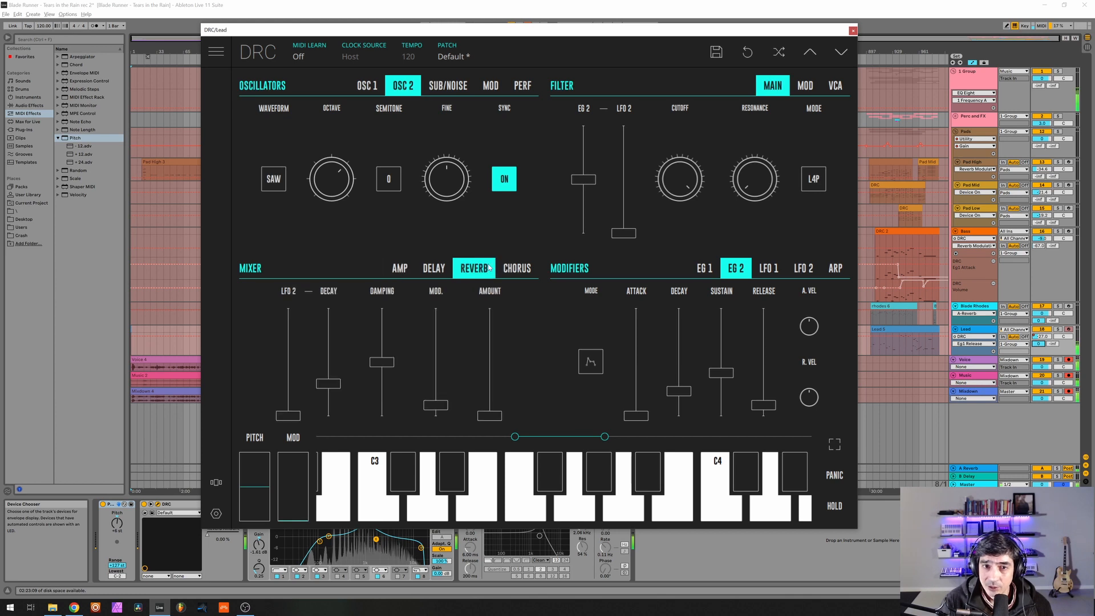
click(493, 379)
drag(492, 381, 498, 370)
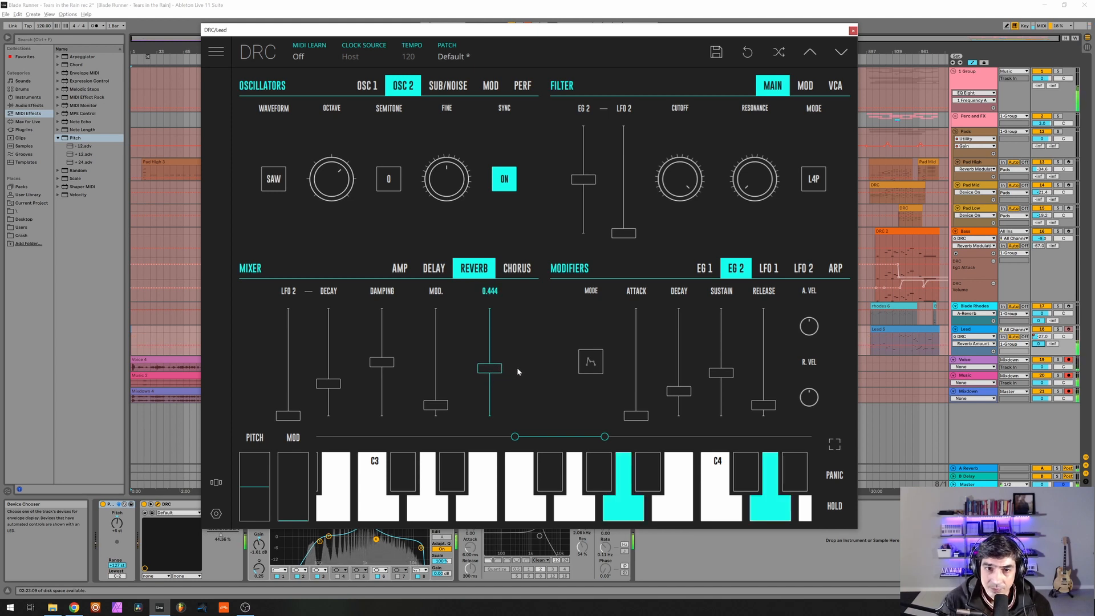
drag(519, 367, 519, 368)
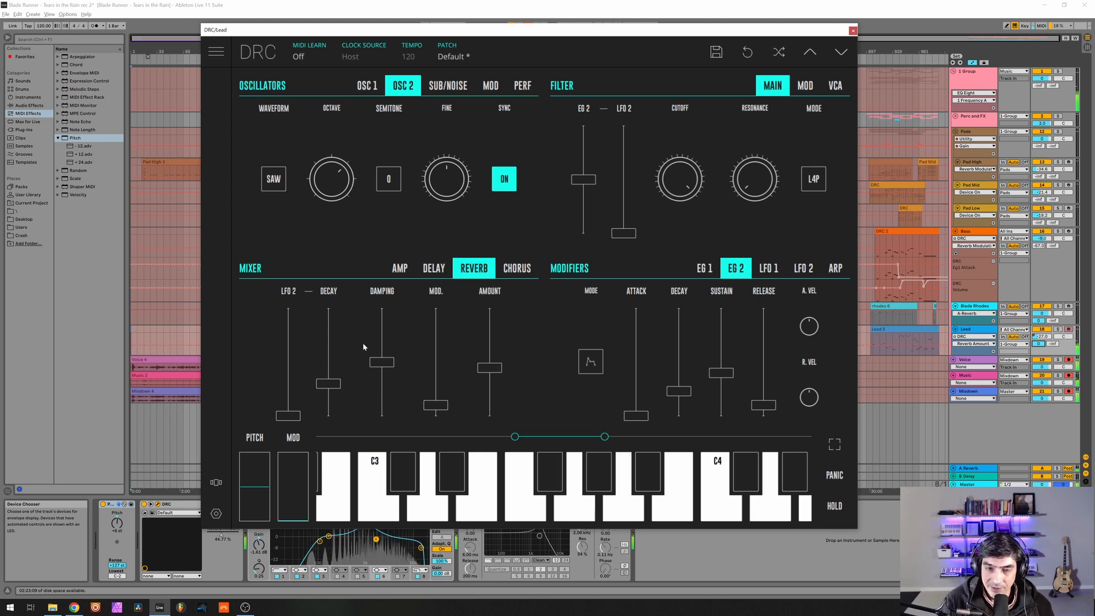
click(330, 334)
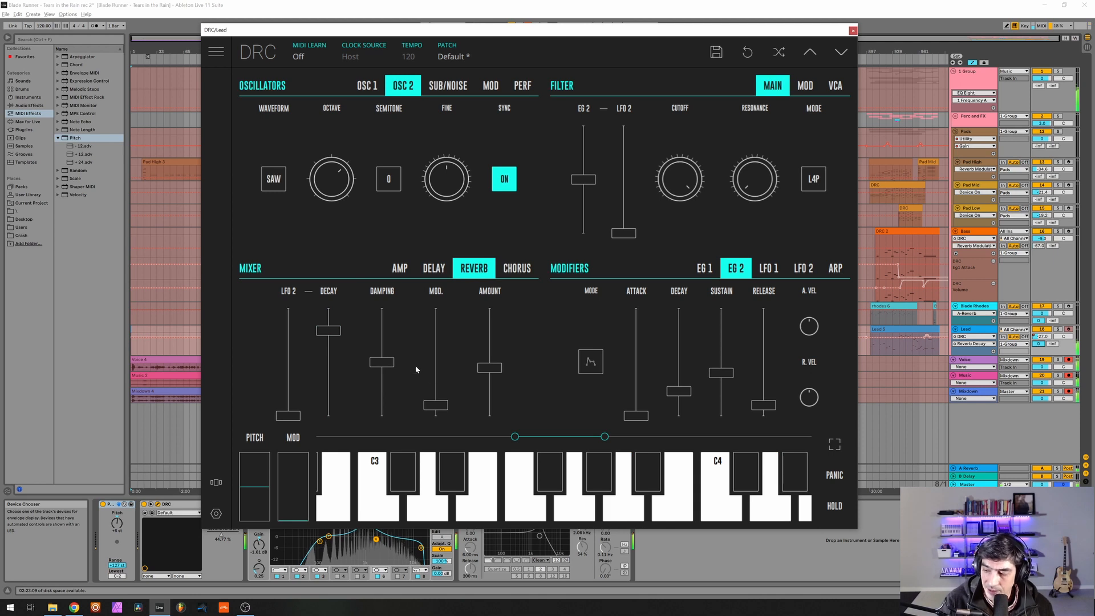
click(432, 382)
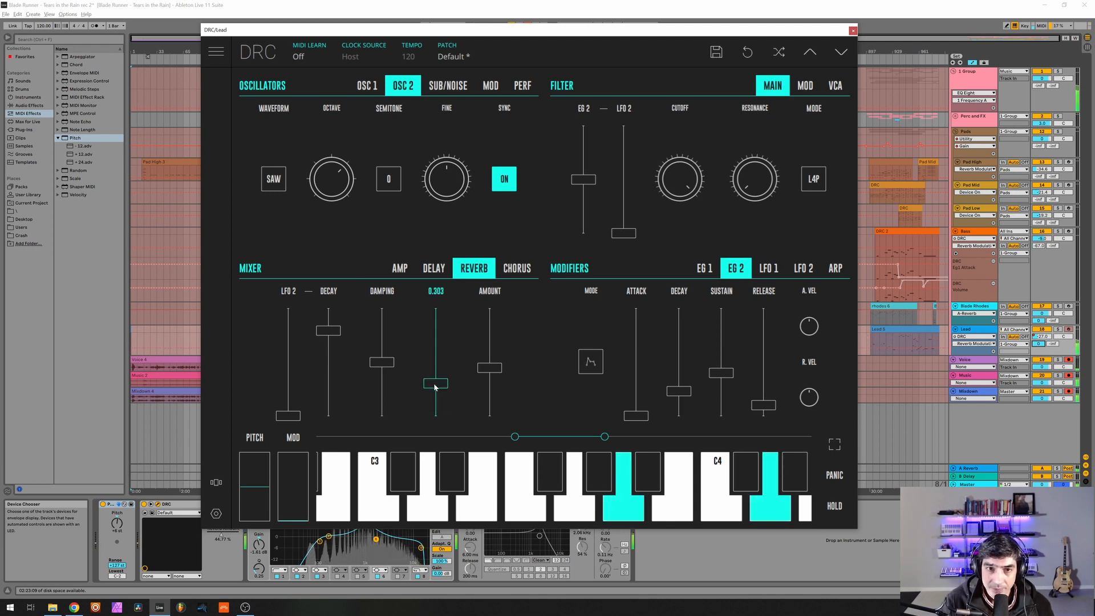
Finish setting the Lead's reverb modulation to about 0.30 and show the amp mixer levels.
drag(440, 385, 435, 386)
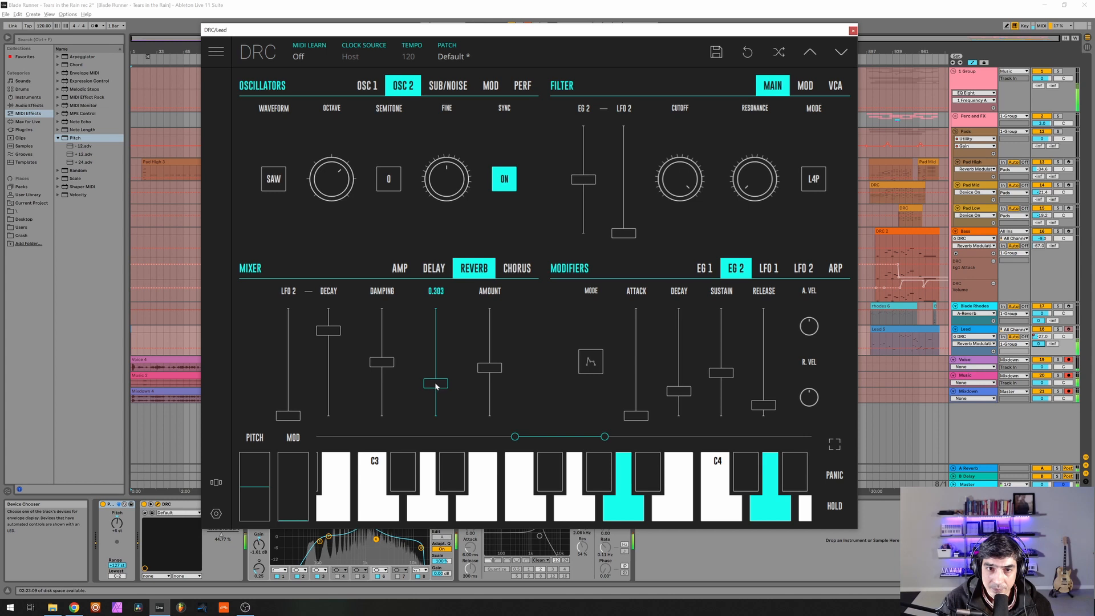
click(400, 269)
click(480, 269)
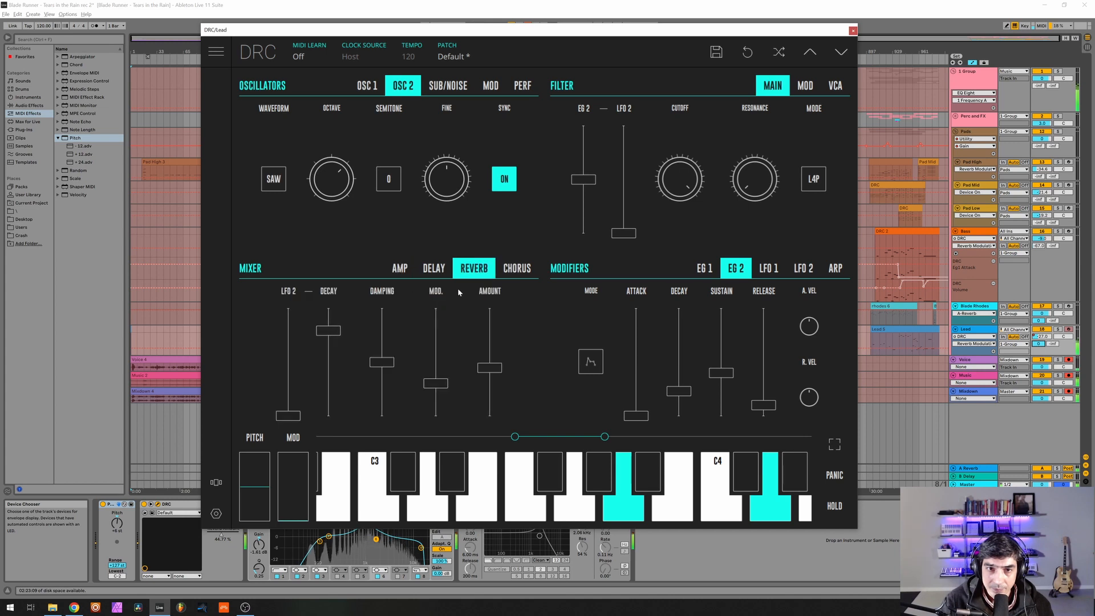
click(399, 270)
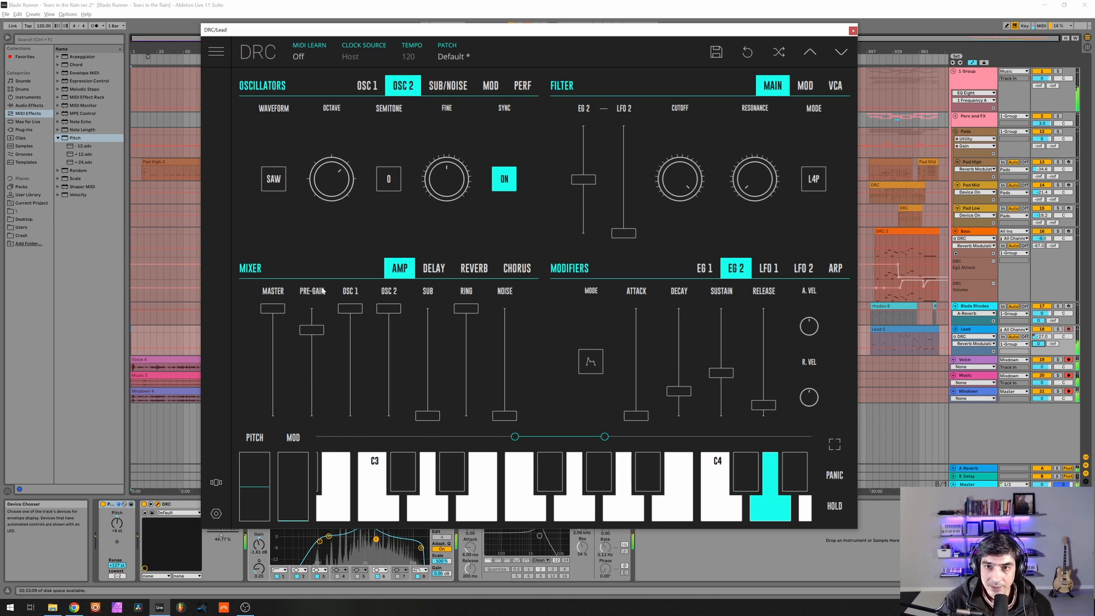
Show LFO 1 and set its rate to about 0.35, keeping the main filter settings in view.
click(768, 268)
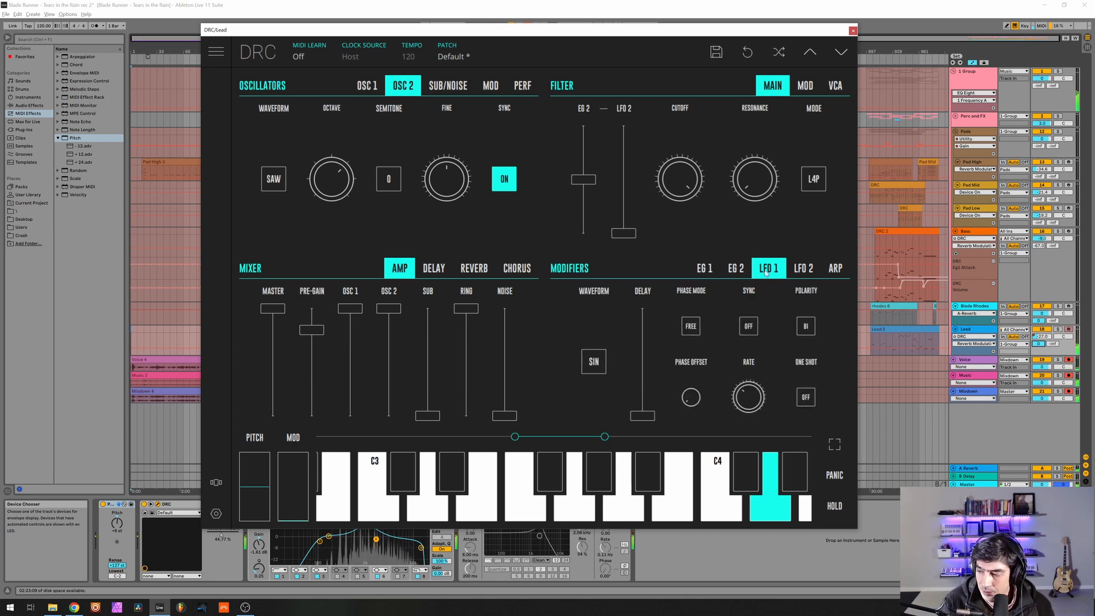
click(745, 396)
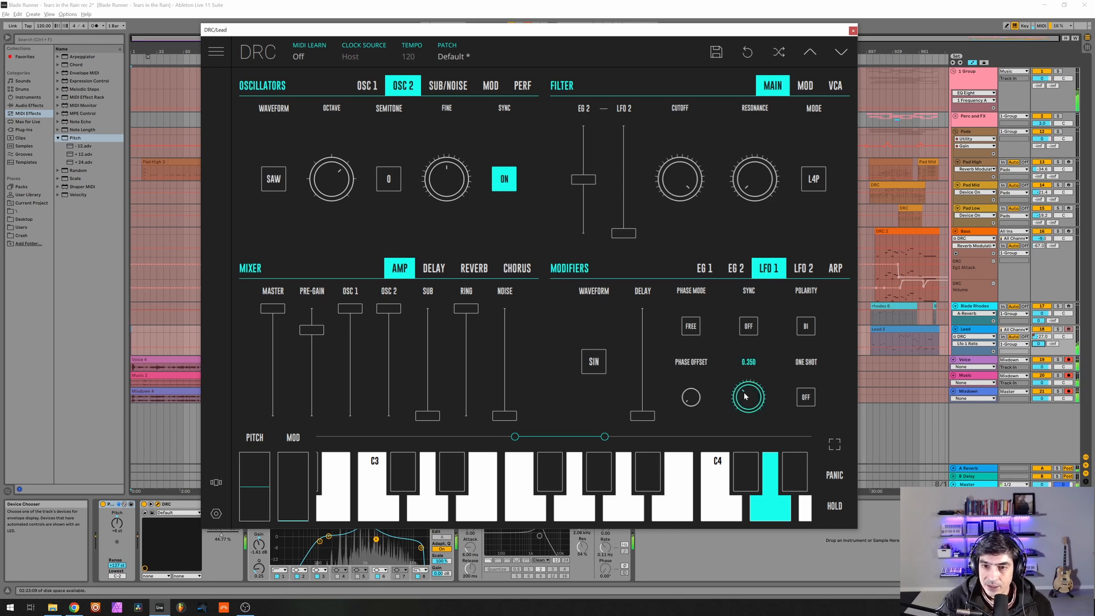
drag(745, 396, 736, 408)
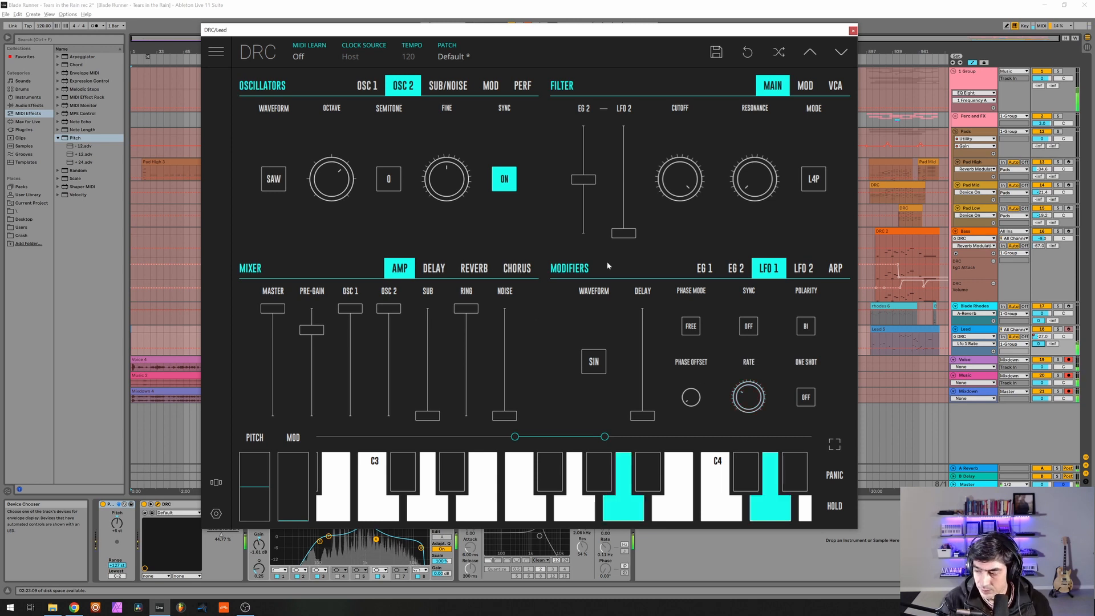
click(805, 85)
click(773, 86)
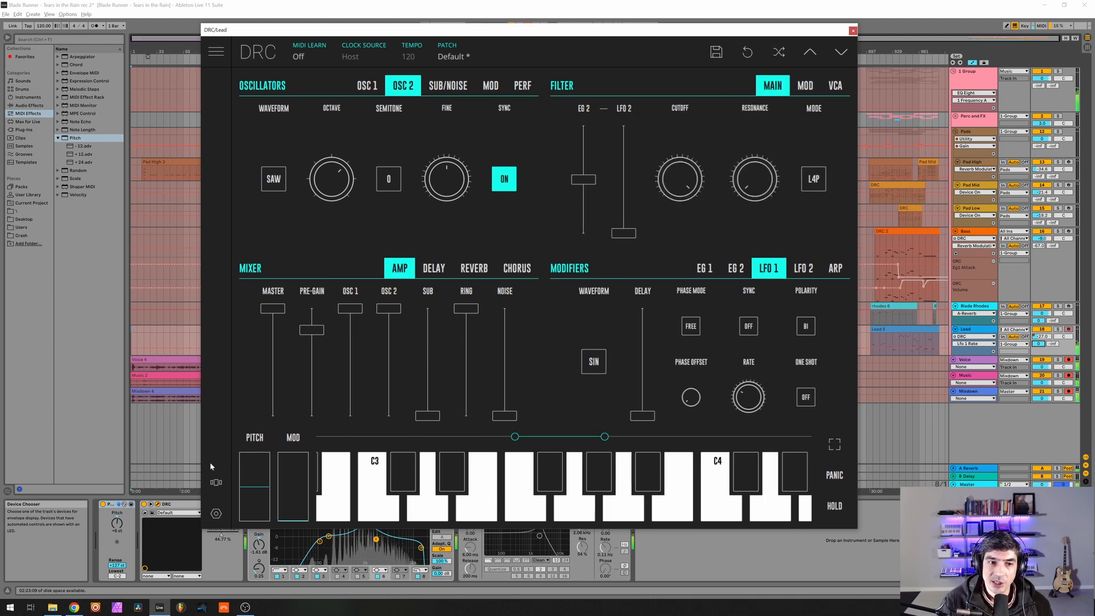
In the mod wheel keyboard settings, set LFO 1 vibrato to minimum and resonance slightly above centre, and close the Lead synth window.
click(217, 514)
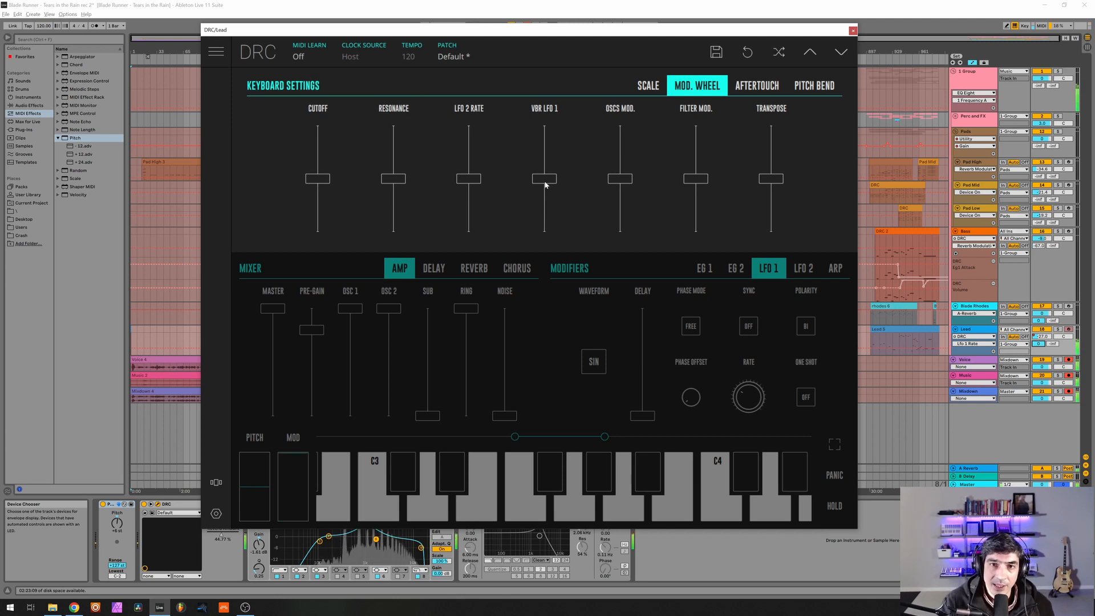
drag(546, 185, 543, 391)
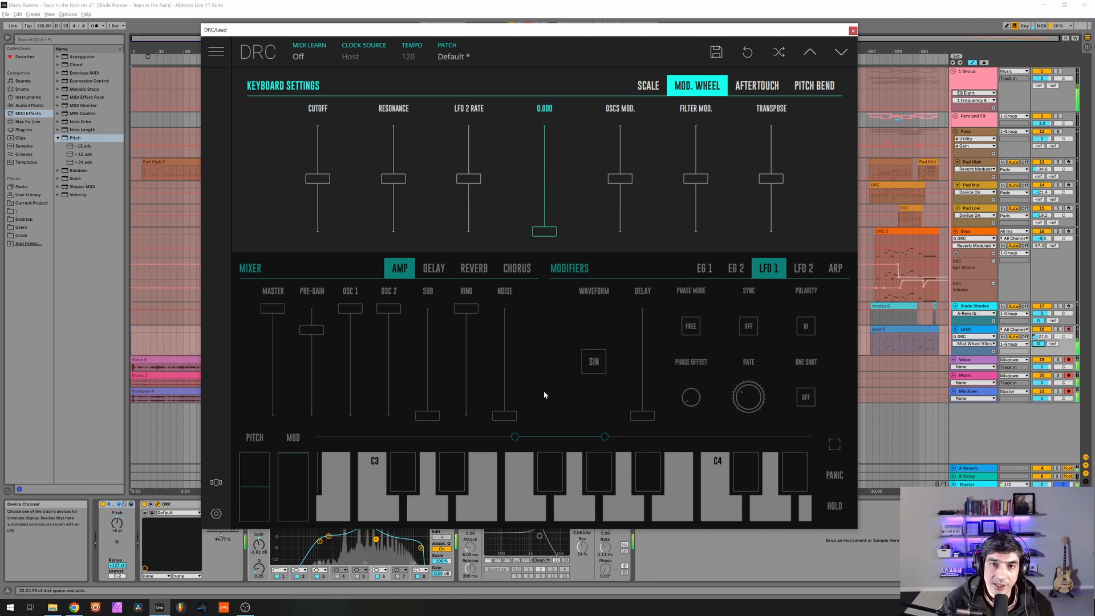
click(393, 180)
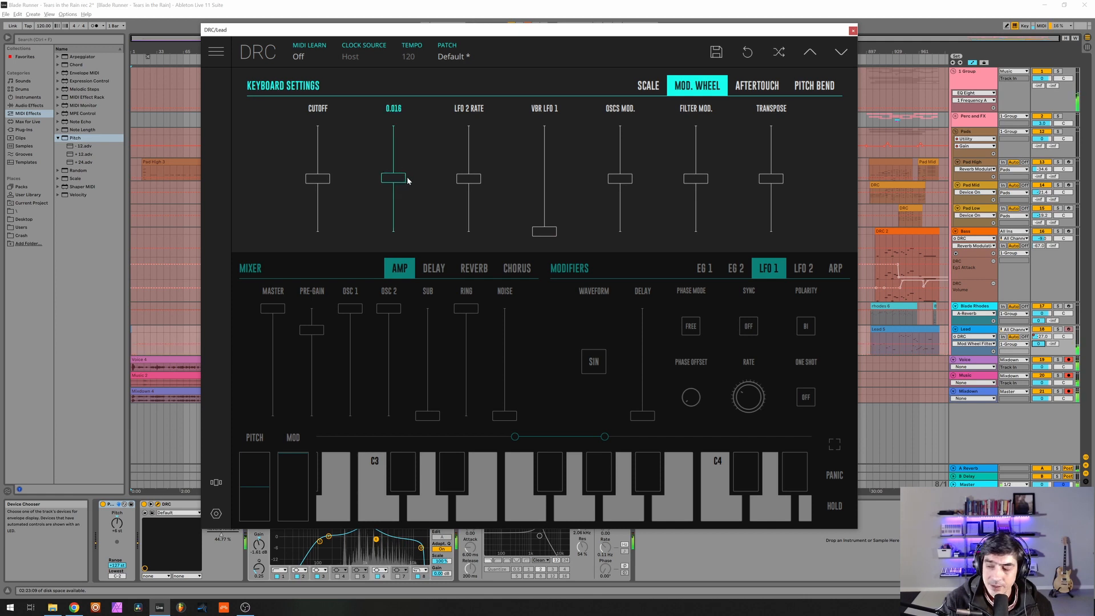
drag(408, 181, 430, 170)
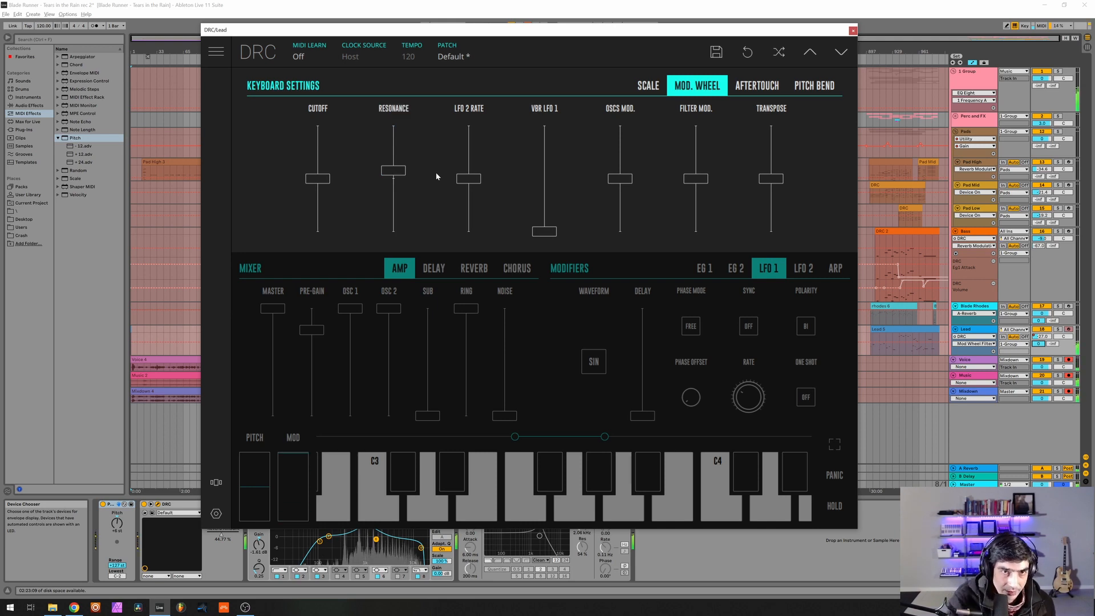
drag(397, 173, 398, 170)
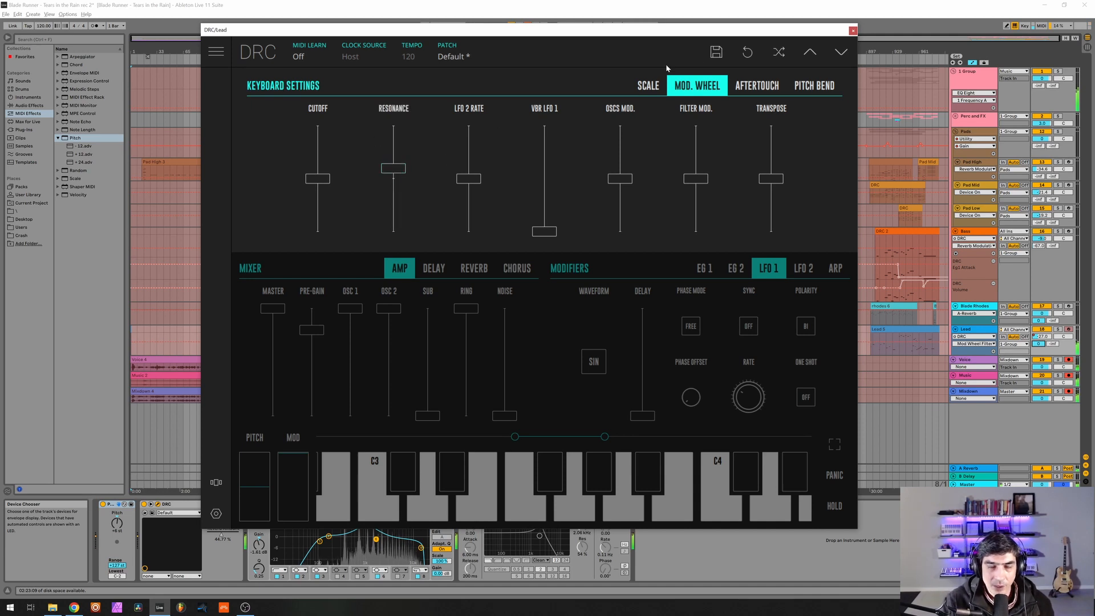
click(567, 56)
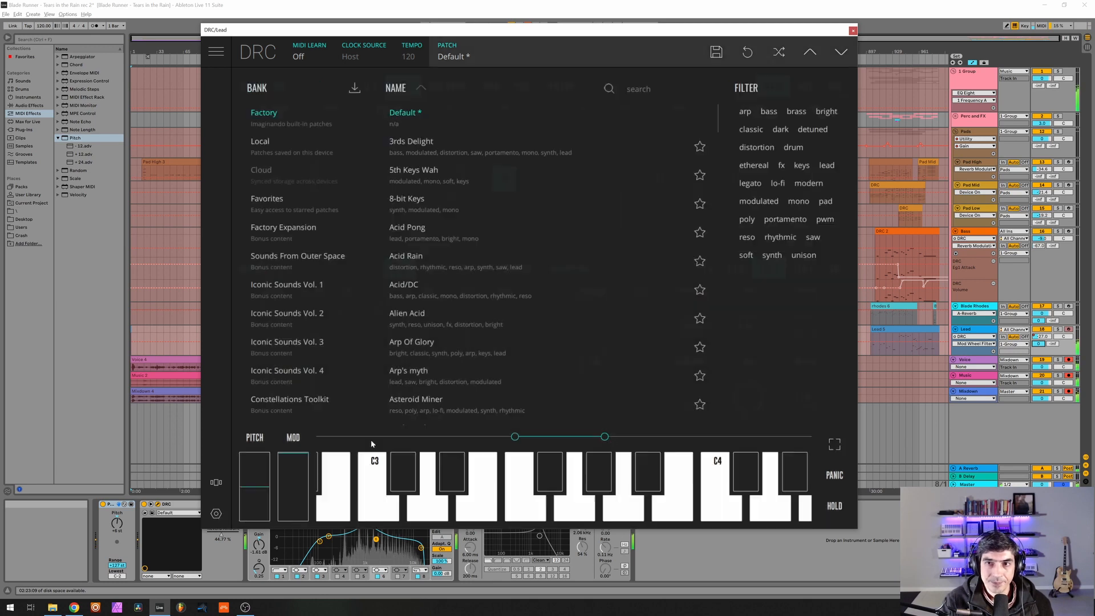
click(853, 31)
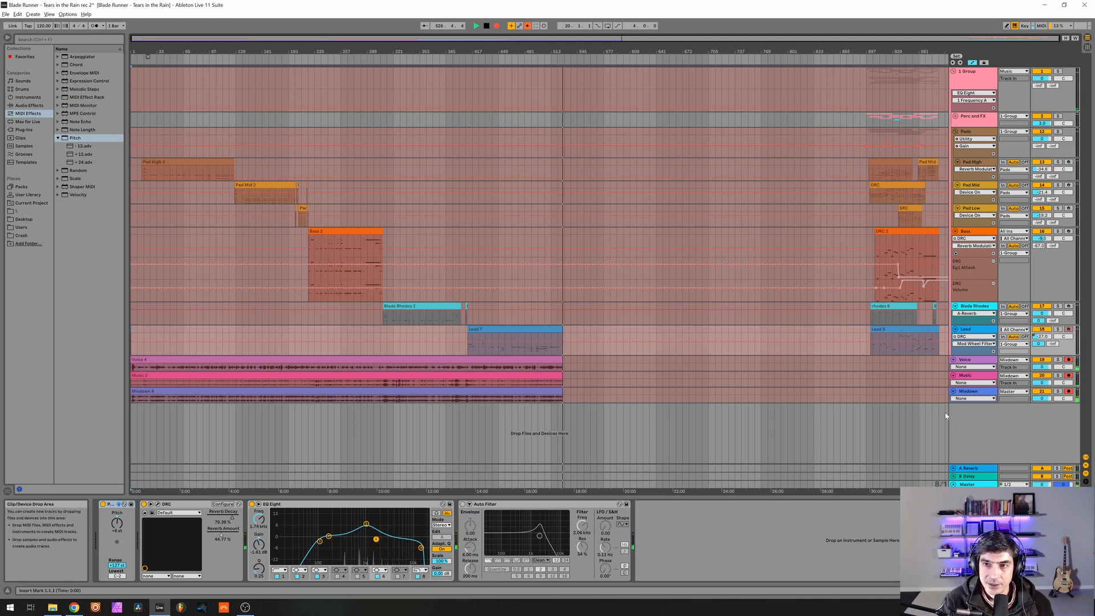
Stop recording and move the full arrangement section from bar 897 to start at bar 537, just after the recorded clips.
drag(944, 119, 872, 126)
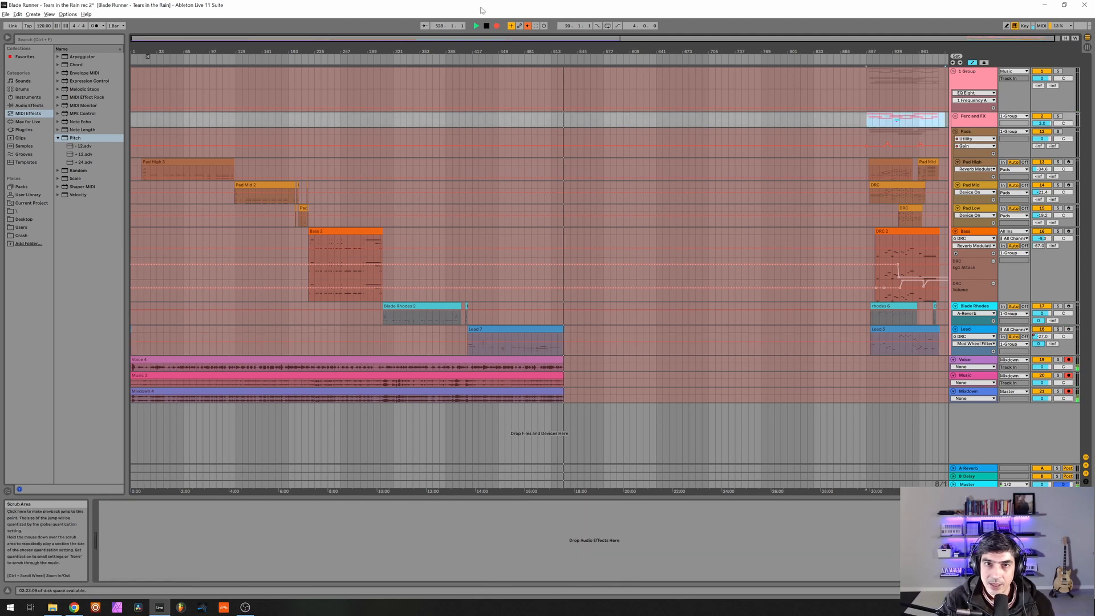
click(496, 26)
shift+click(904, 401)
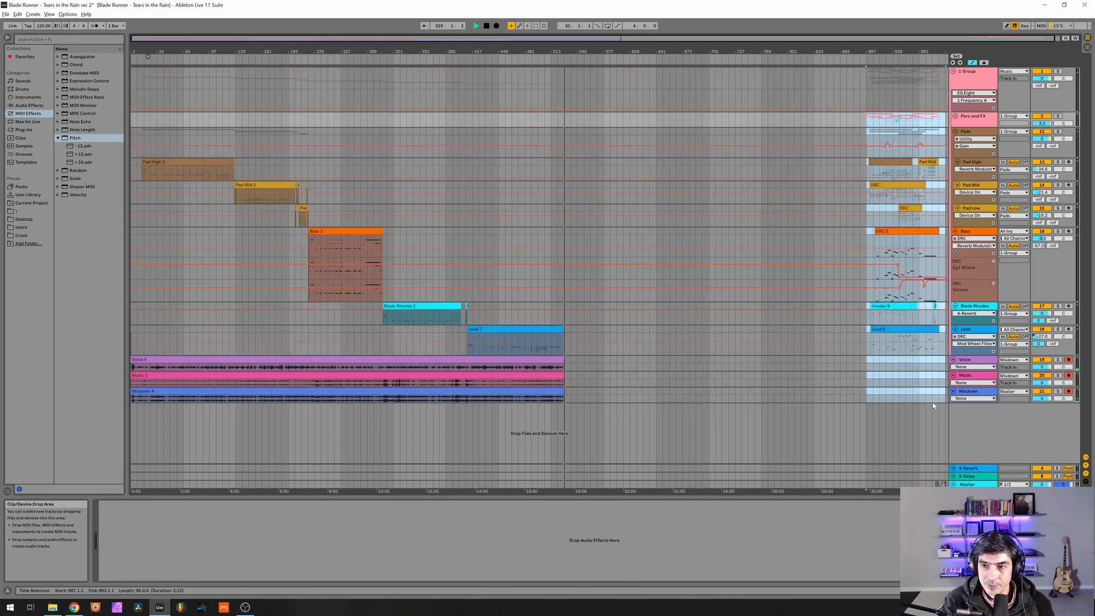
drag(883, 330, 590, 334)
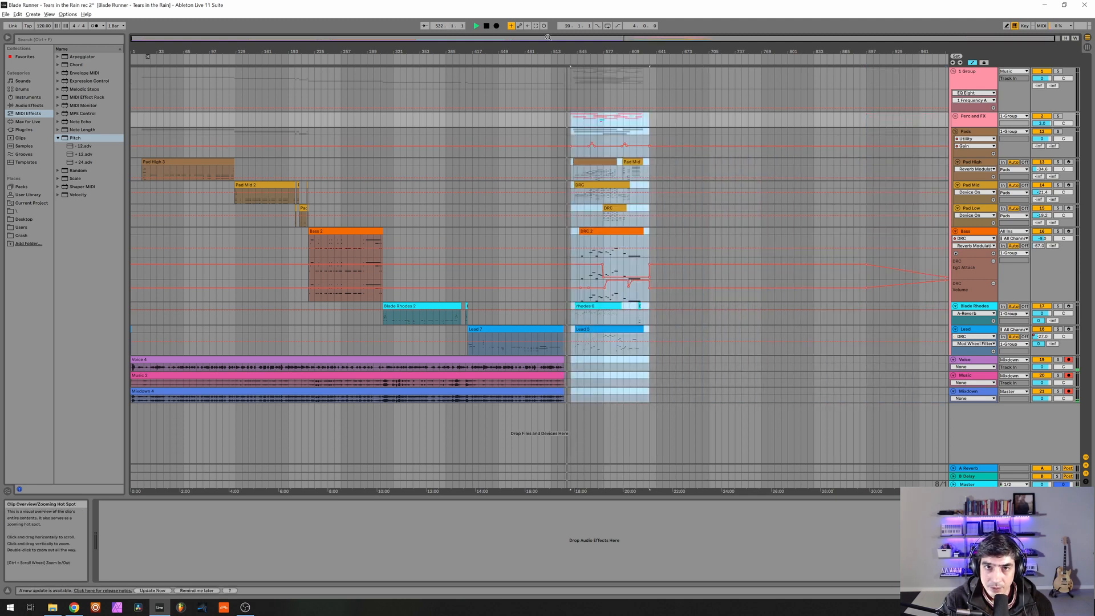
Resume recording through the moved arrangement section and disarm the Voice track.
click(496, 25)
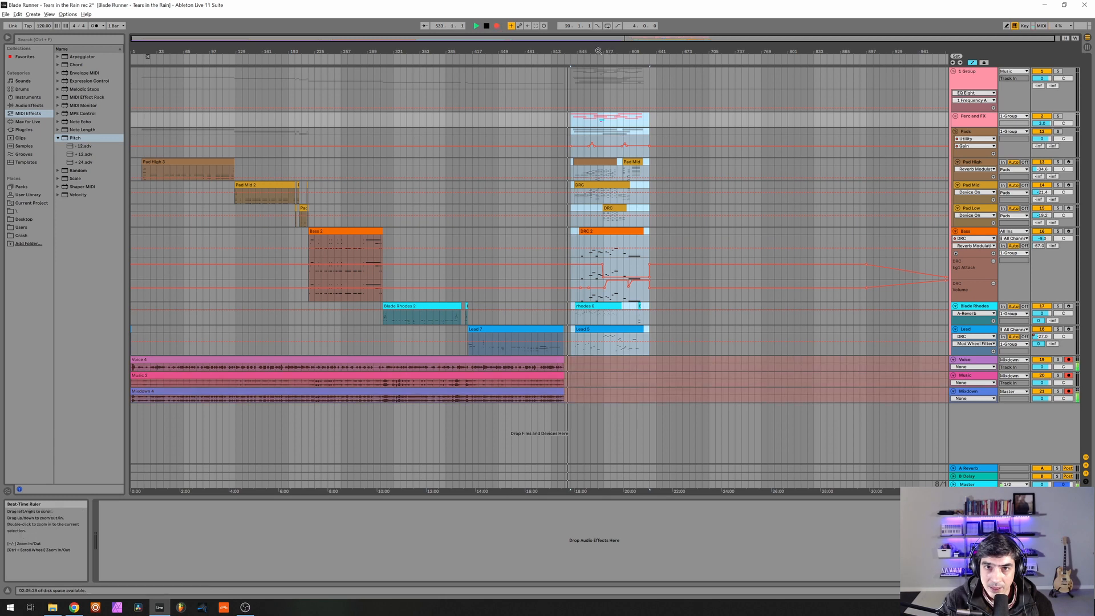
drag(596, 52, 388, 112)
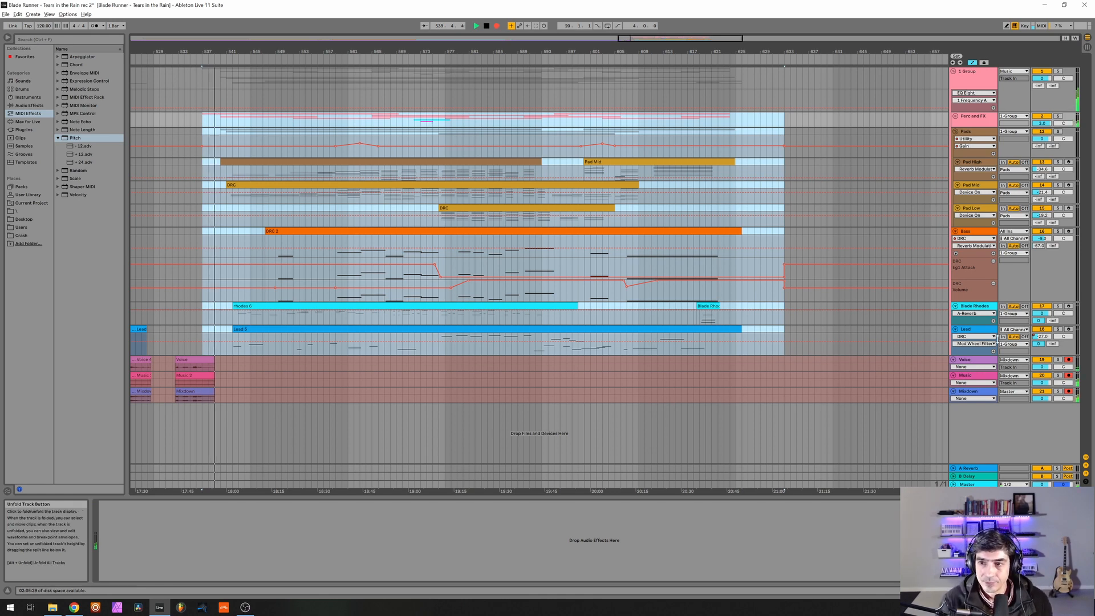
click(1069, 360)
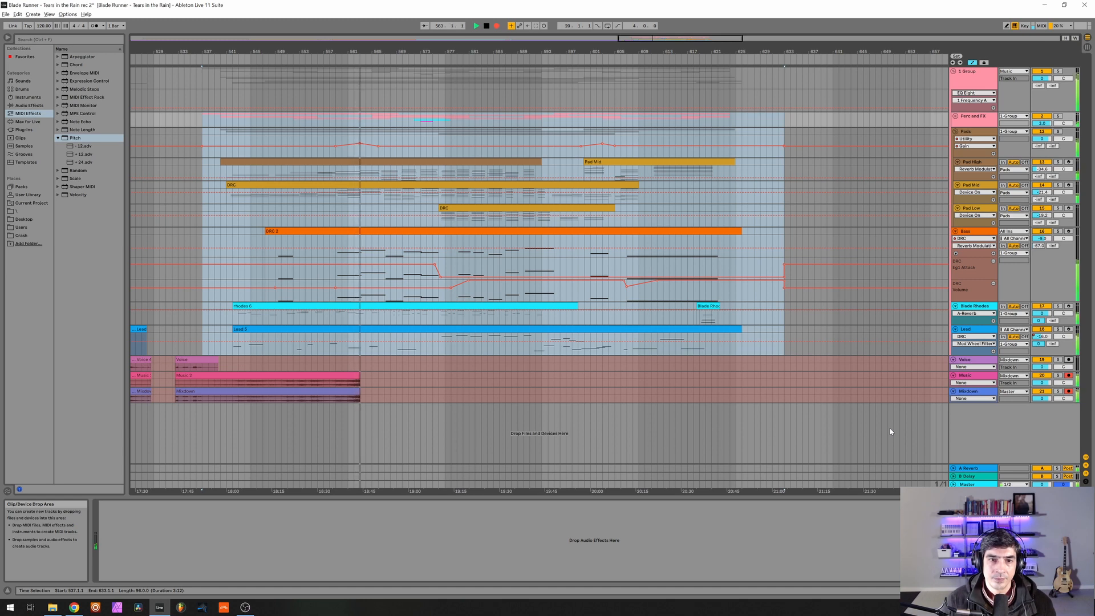
Show the Lead track's volume automation and edit its level around bar 566.
right_click(1042, 336)
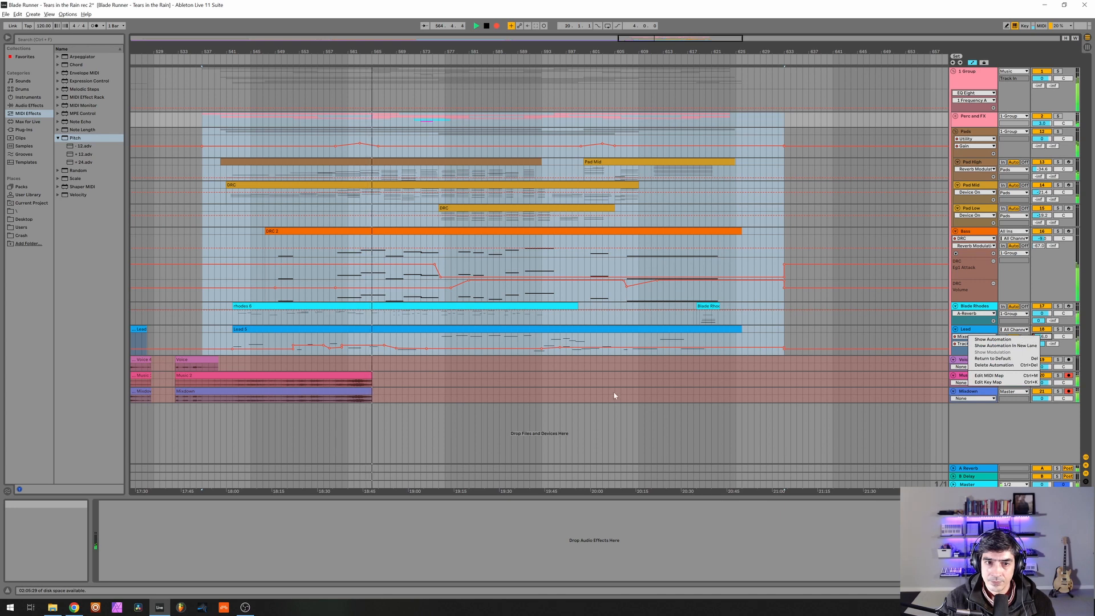
click(383, 345)
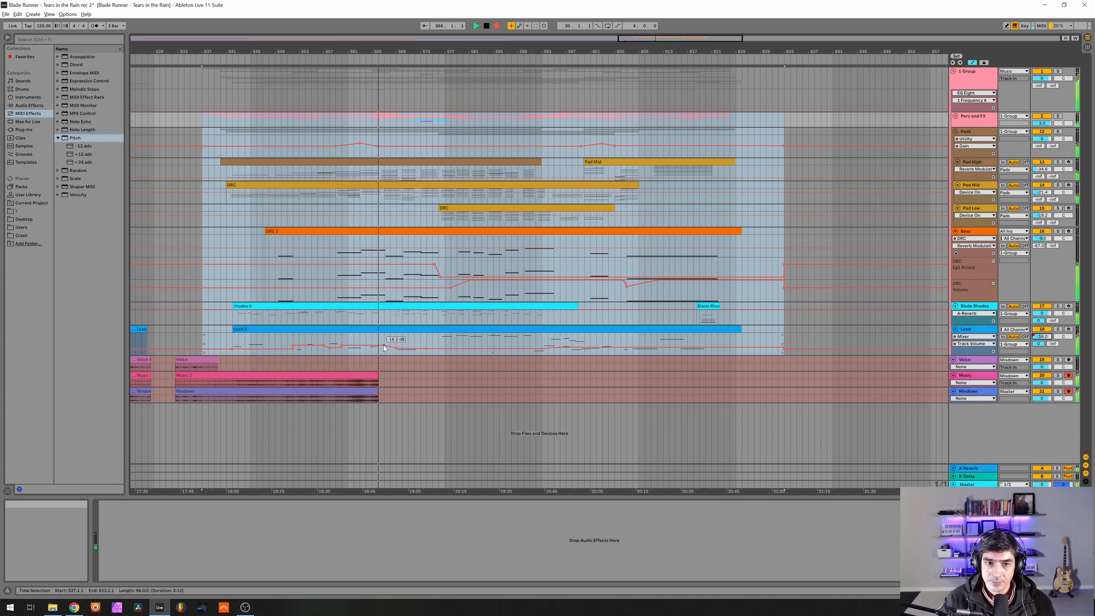
click(384, 345)
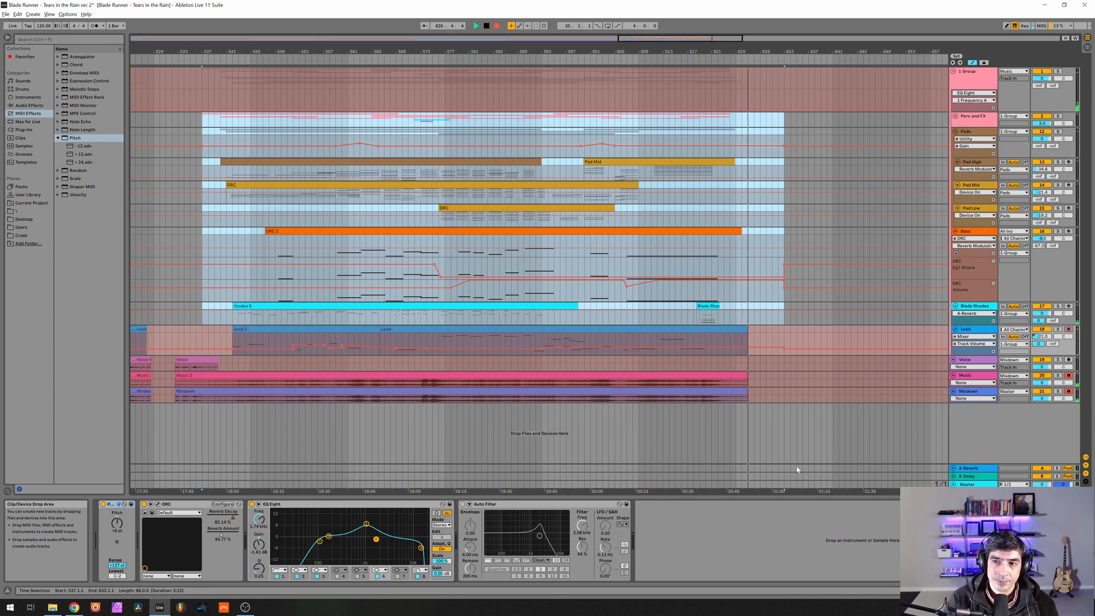
Re-arm the Voice track for recording.
ctrl+click(1069, 359)
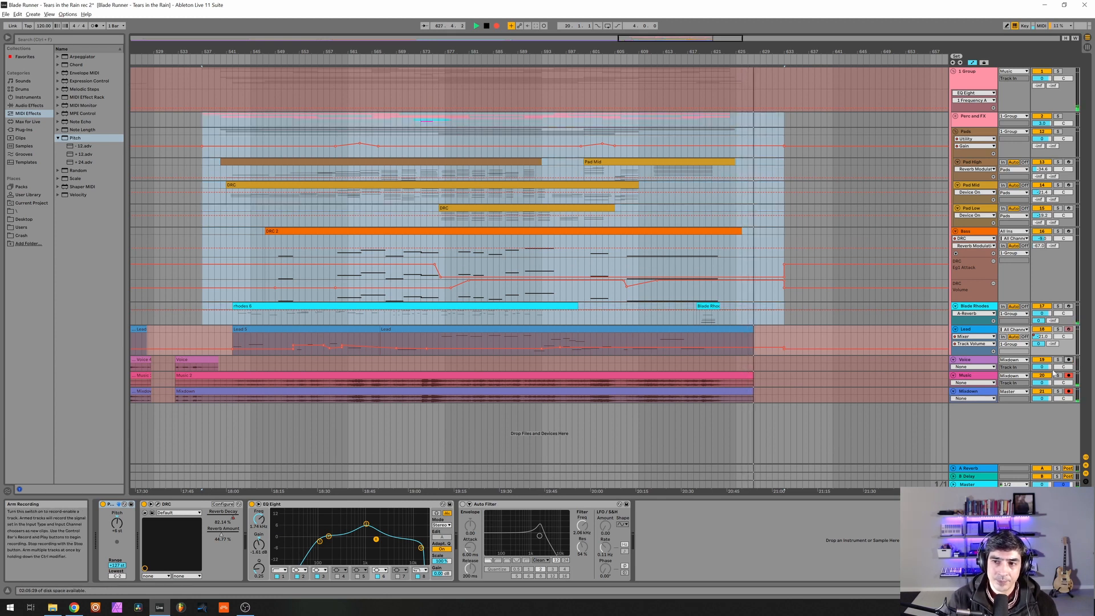